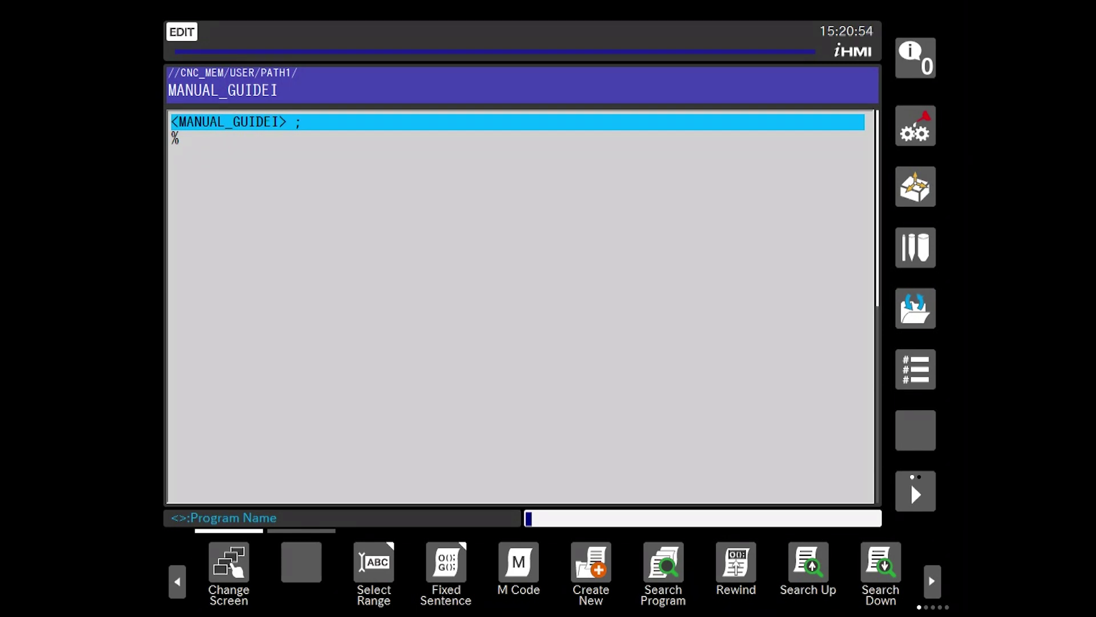
# Insert the turning fixed sentence PROGRAM BEGINNING G10 after the program name
pyautogui.press('F4')
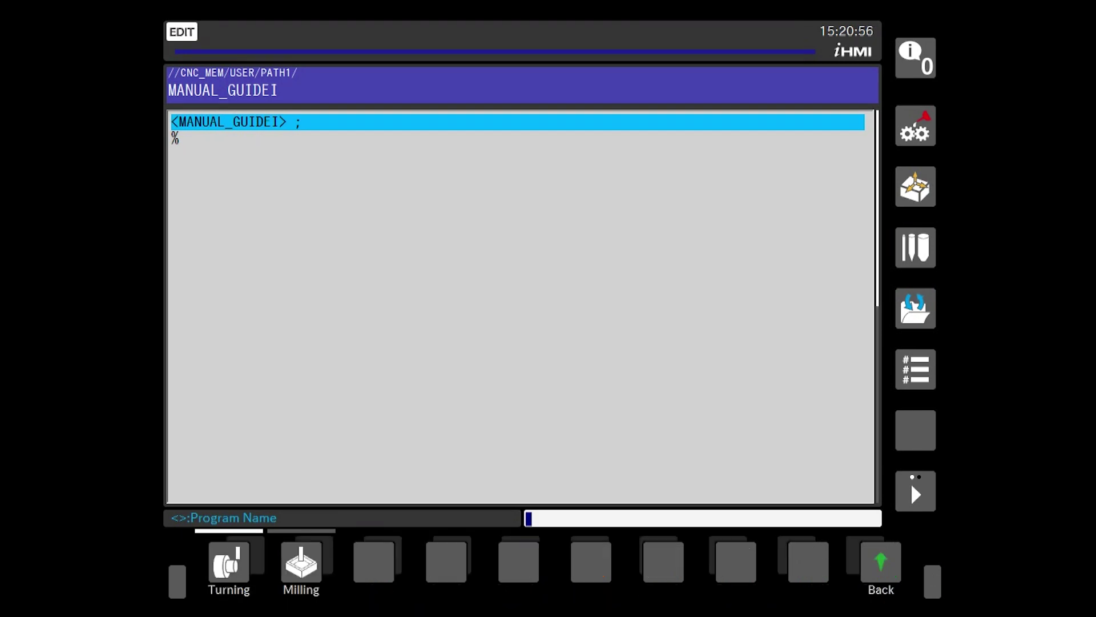
pyautogui.press('F1')
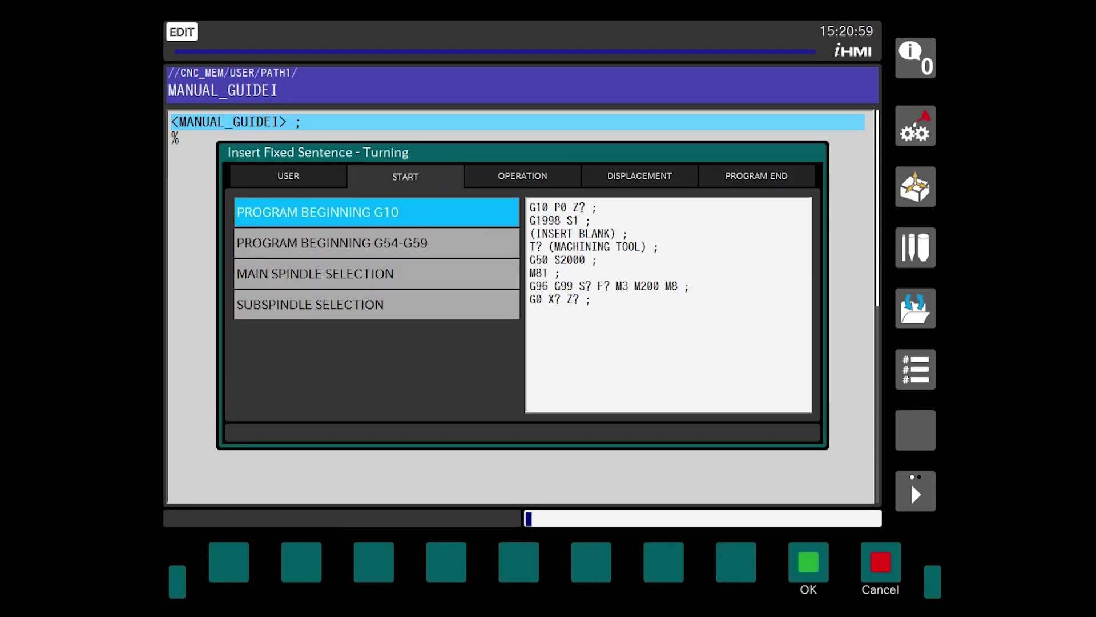
pyautogui.press('F9')
# Set the Z value in the G10 P0 block to -100
pyautogui.press('Up')
pyautogui.press('Up')
pyautogui.press('Up')
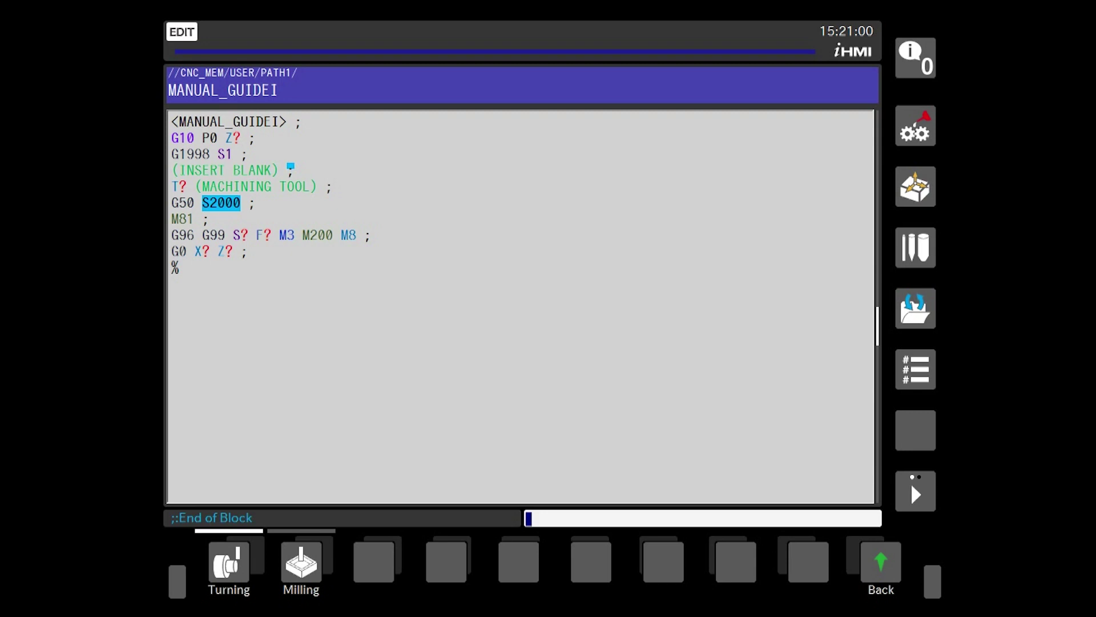
pyautogui.press('Up')
pyautogui.press('Up')
pyautogui.press('Up')
pyautogui.press('Up')
pyautogui.press('Right')
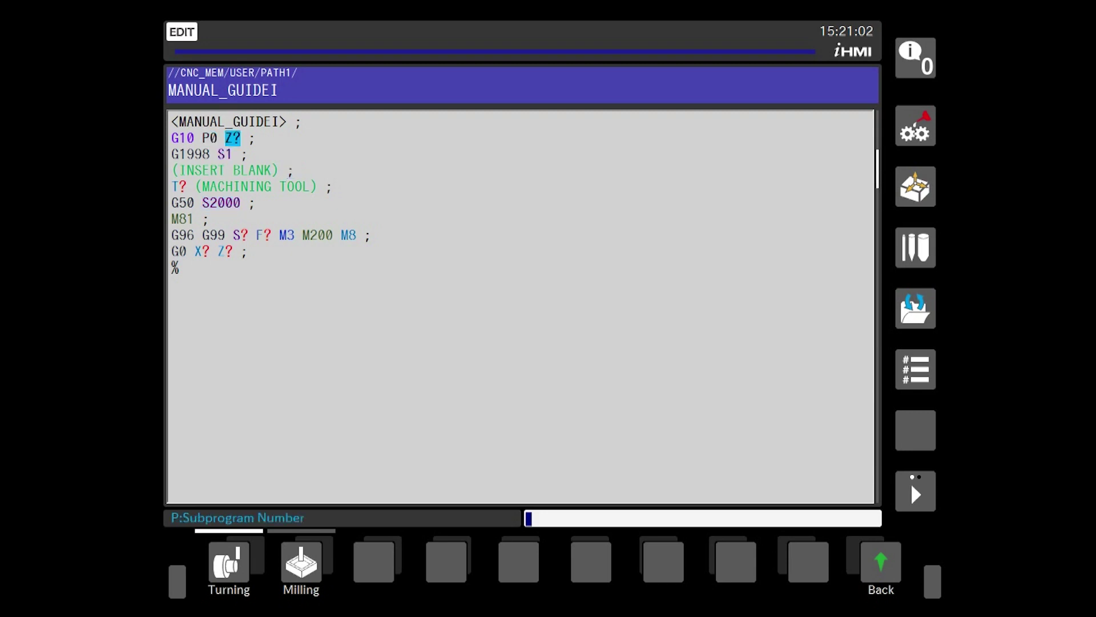
pyautogui.write('-100')
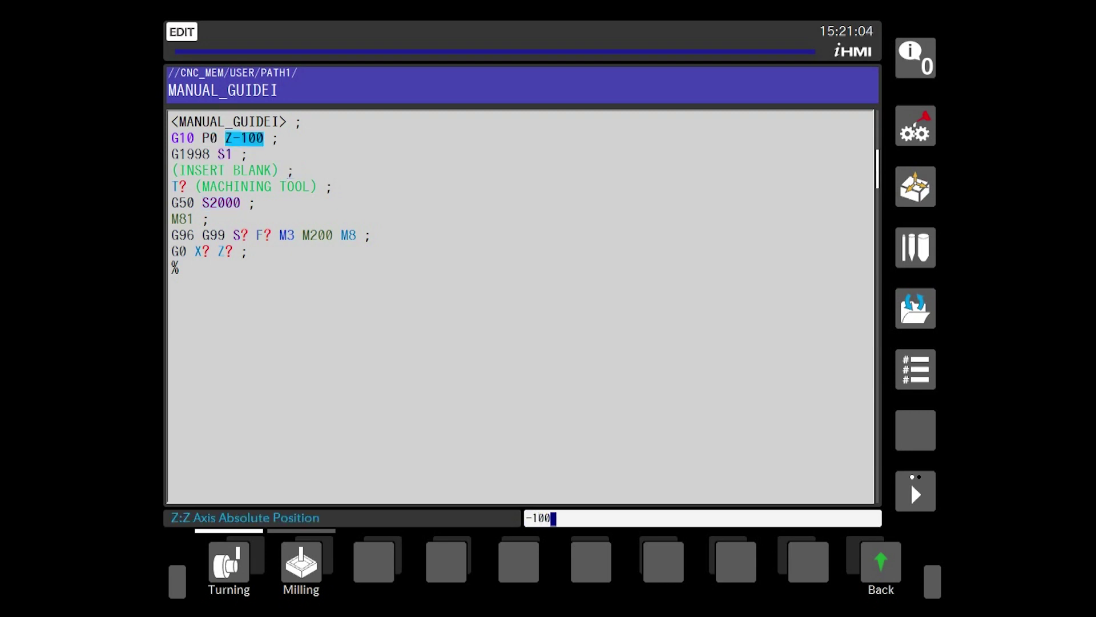
# Set the tool number in the machining tool block to T0101
pyautogui.press('Down')
pyautogui.press('Down')
pyautogui.press('Down')
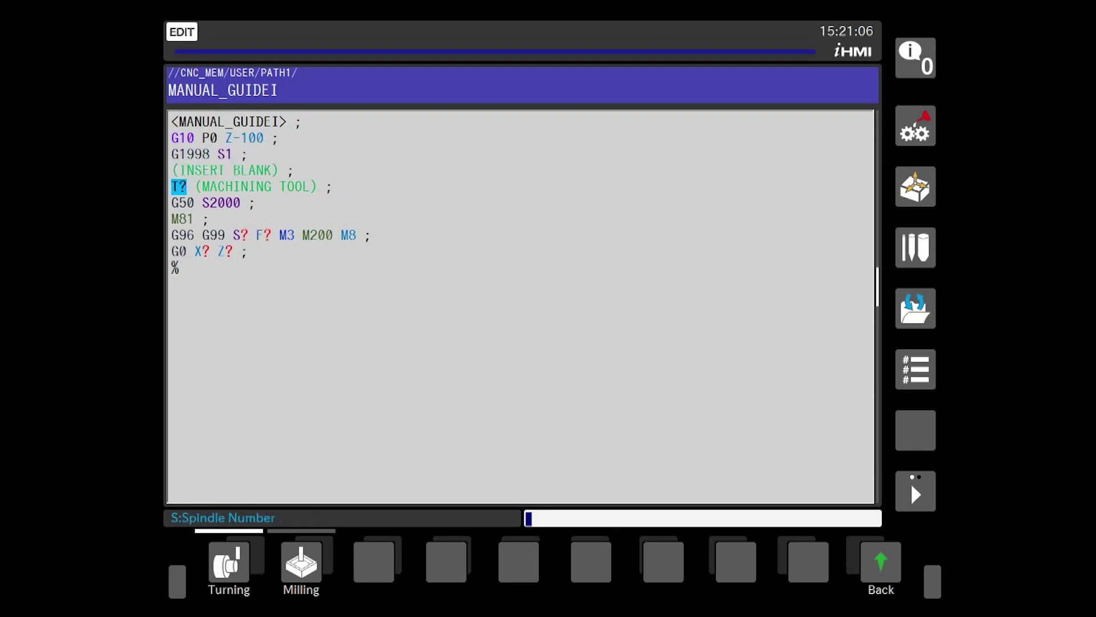
pyautogui.write('0101')
pyautogui.press('Return')
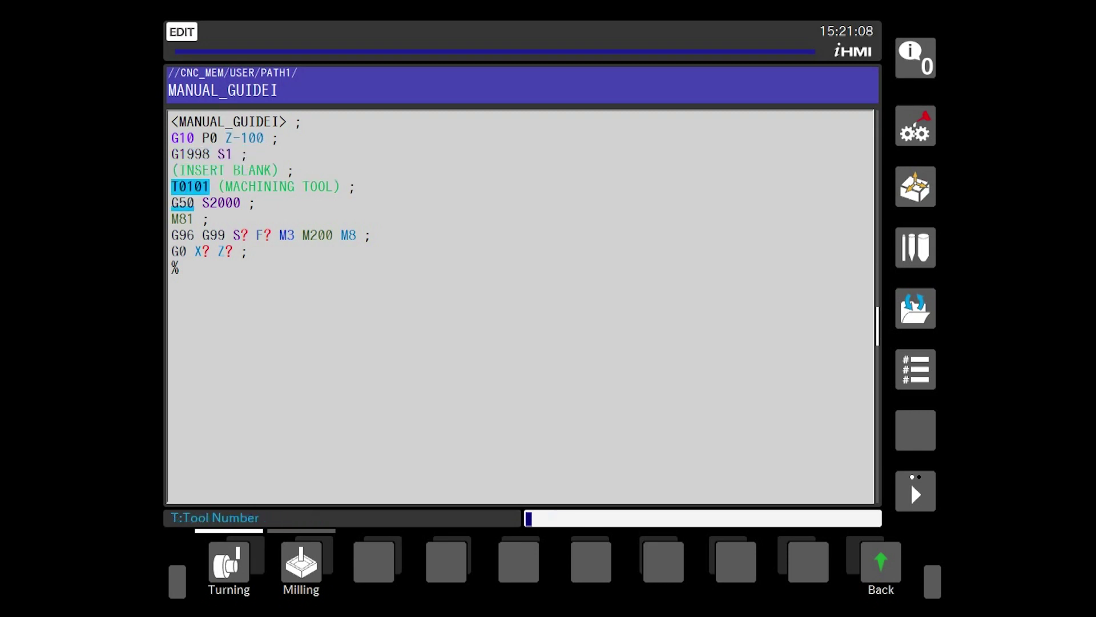
# Set the surface speed to S400 and the feedrate to F0.25 in the G96 G99 block
pyautogui.press('Down')
pyautogui.press('Down')
pyautogui.press('Down')
pyautogui.press('Right')
pyautogui.press('Right')
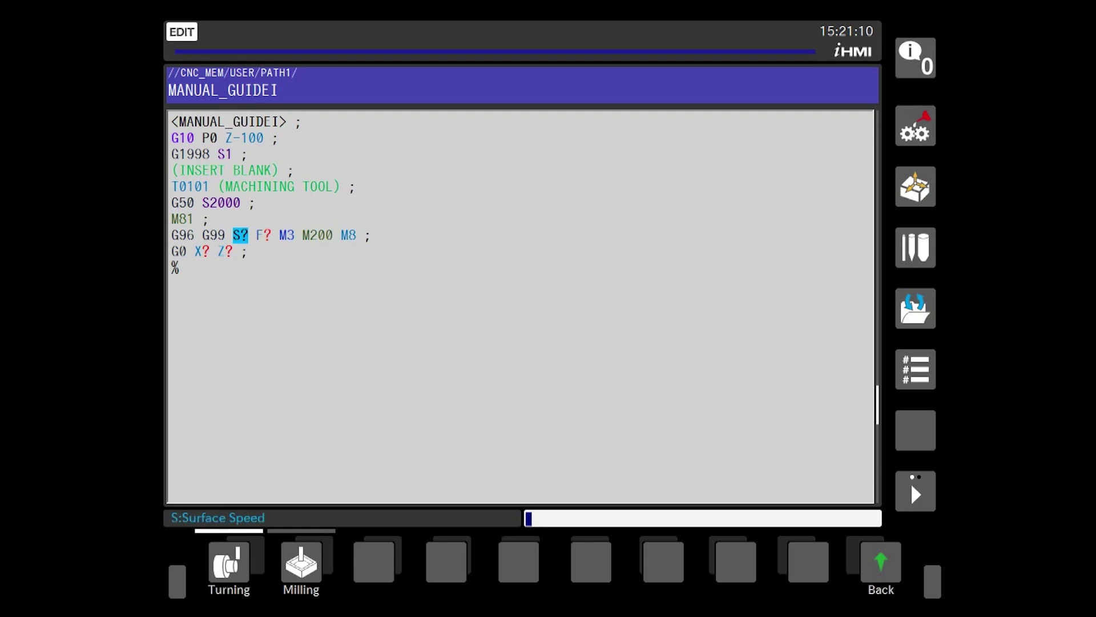
pyautogui.write('400')
pyautogui.press('Return')
pyautogui.write('0.25')
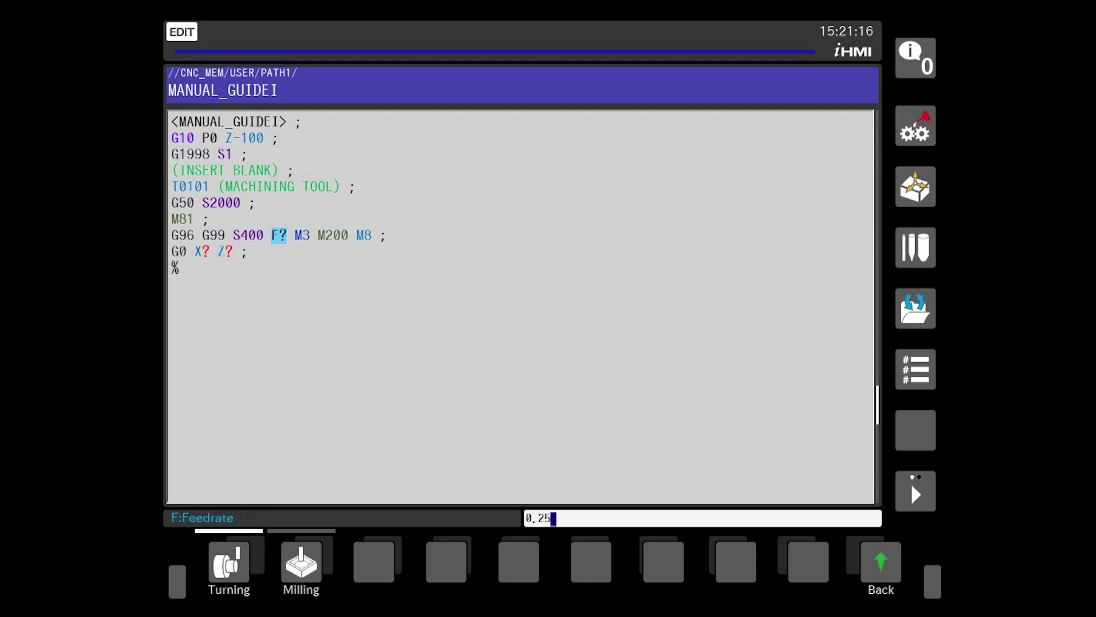
pyautogui.press('Return')
# Set the G0 approach position to X105 and Z5
pyautogui.press('Down')
pyautogui.press('Left')
pyautogui.press('Left')
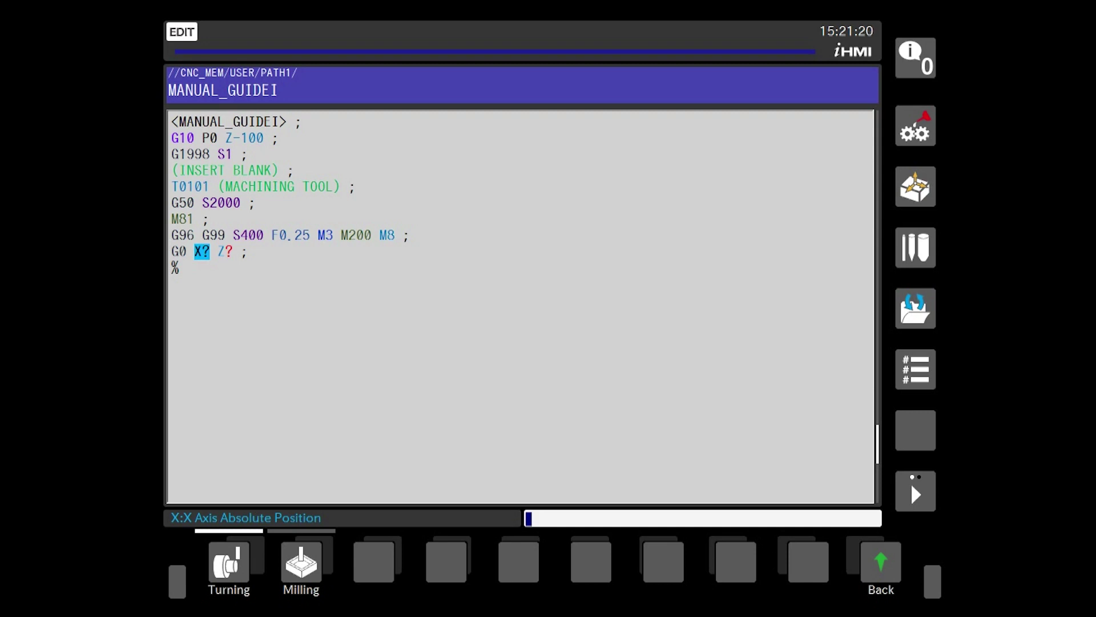
pyautogui.write('105')
pyautogui.press('Return')
pyautogui.write('5')
pyautogui.press('Return')
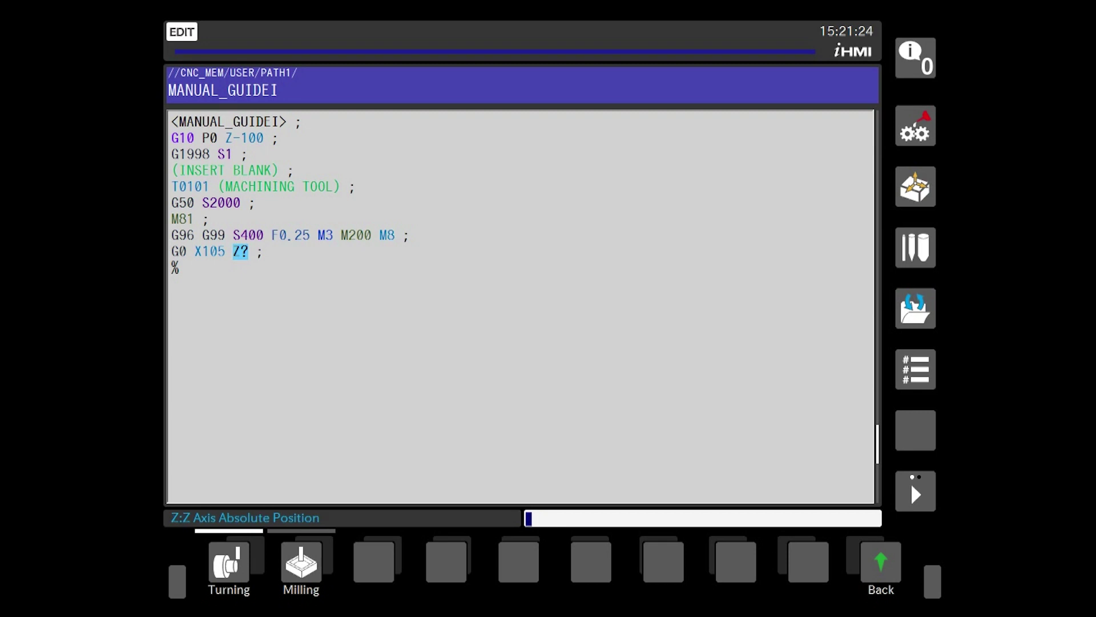
# Remove the (INSERT BLANK) placeholder line and start a Cylinder blank drawing command below G1998 S1
pyautogui.press('Up')
pyautogui.press('Up')
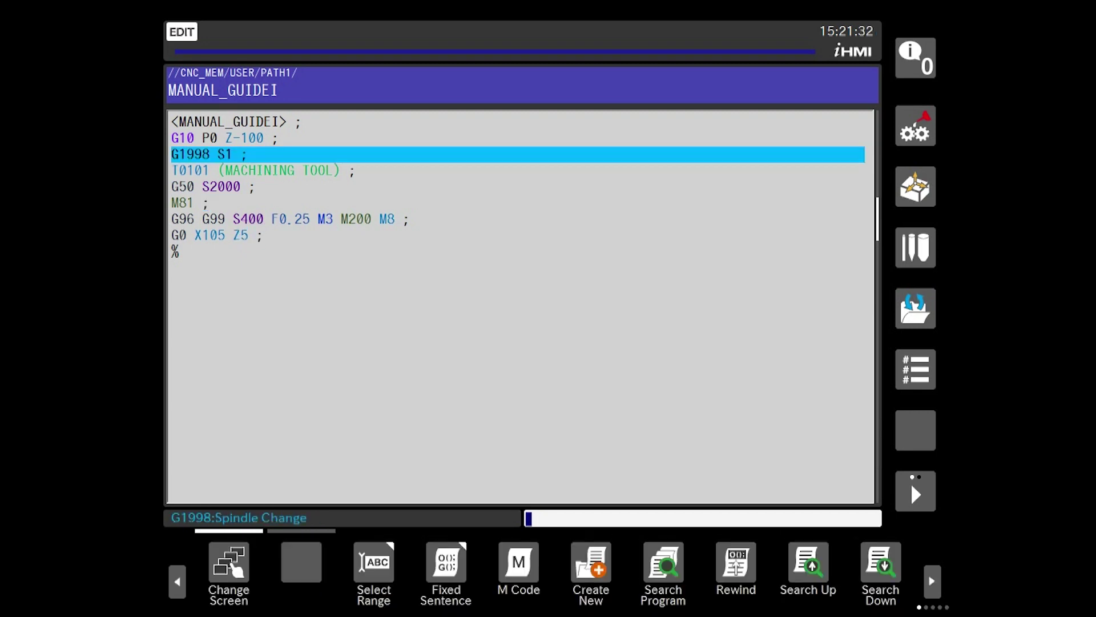
pyautogui.click(932, 581)
pyautogui.click(932, 581)
pyautogui.click(591, 563)
pyautogui.click(228, 563)
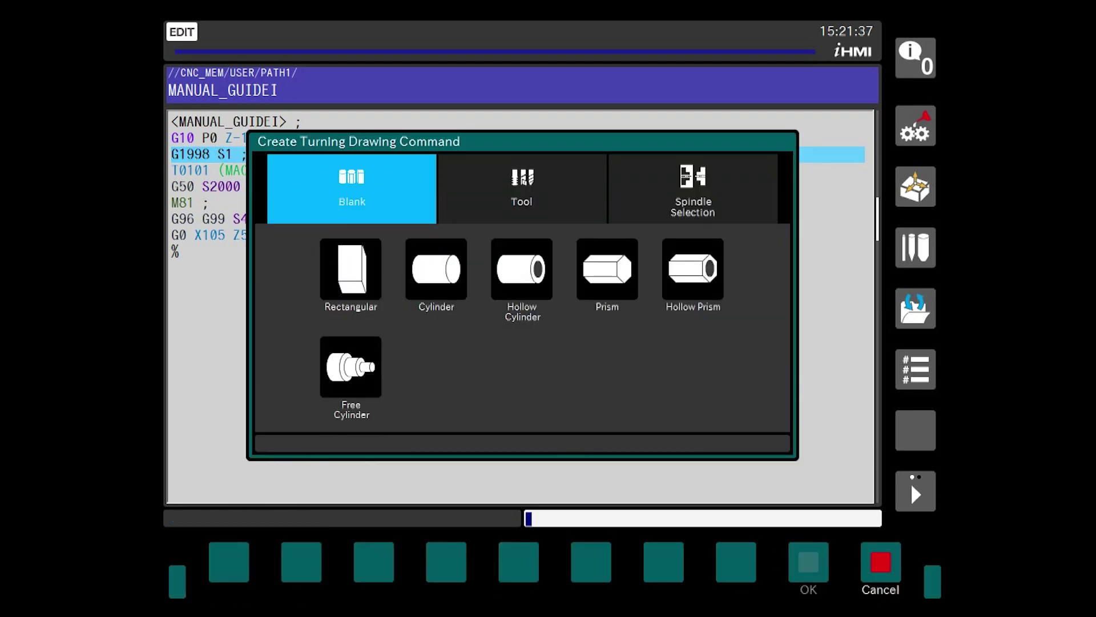
pyautogui.click(436, 277)
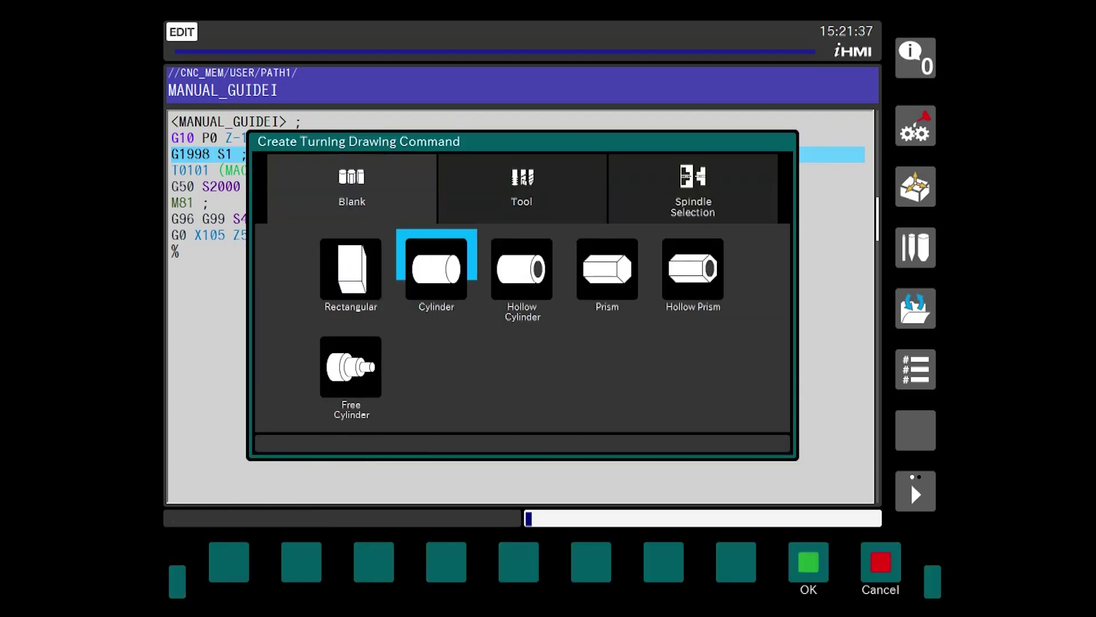
pyautogui.click(808, 561)
pyautogui.click(808, 561)
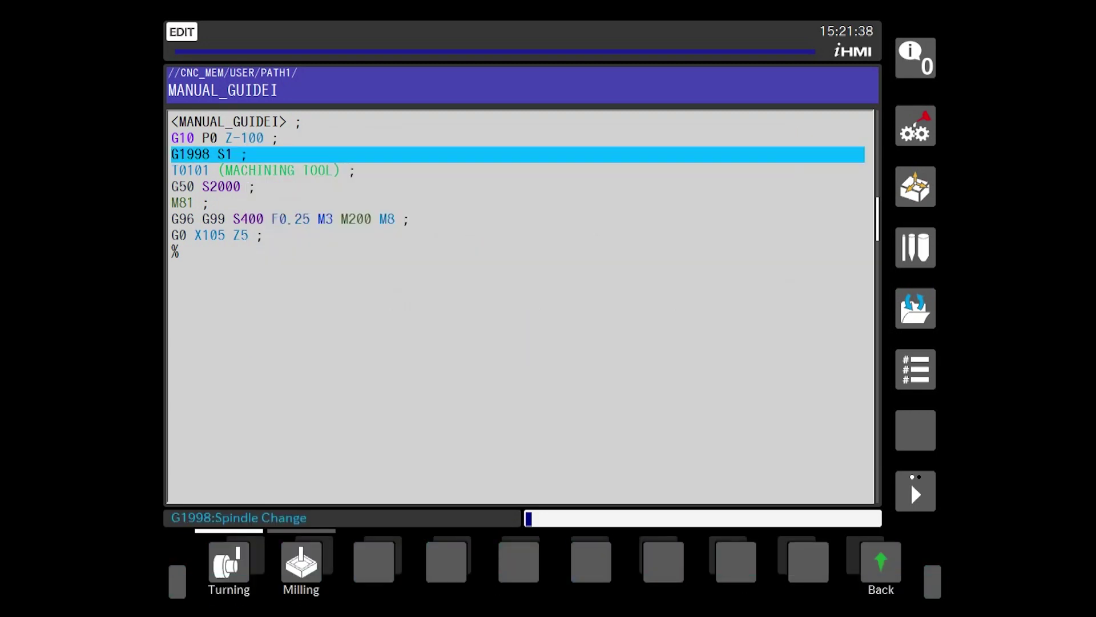
# Insert the cylinder blank with diameter 100 and length 100, keeping the work origin Z at 3
pyautogui.write('100')
pyautogui.press('Return')
pyautogui.write('100')
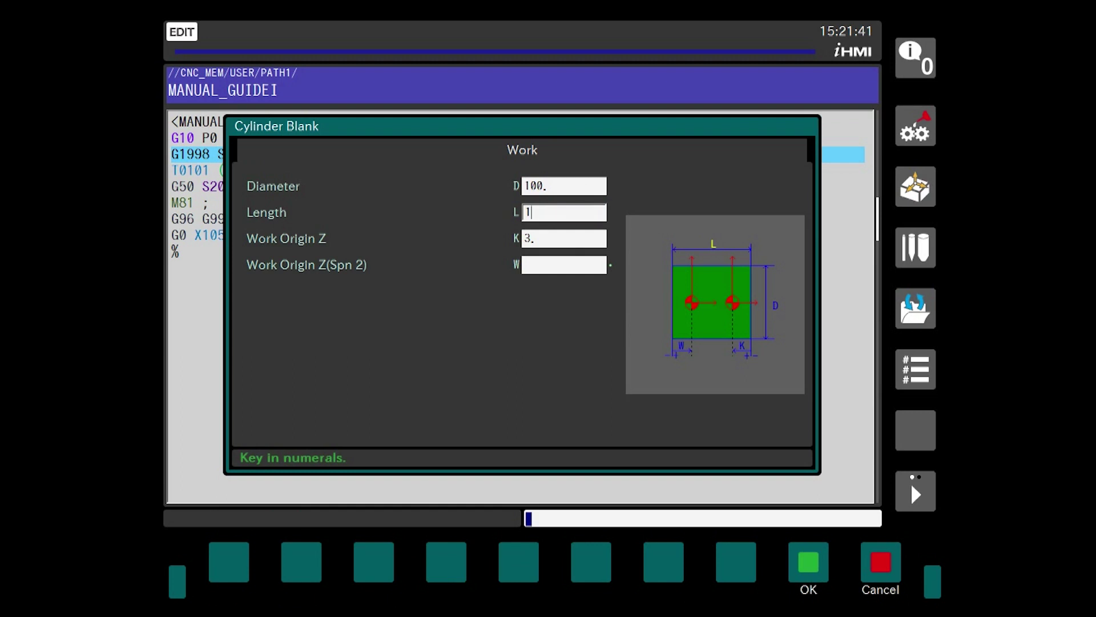
pyautogui.press('Return')
pyautogui.press('Return')
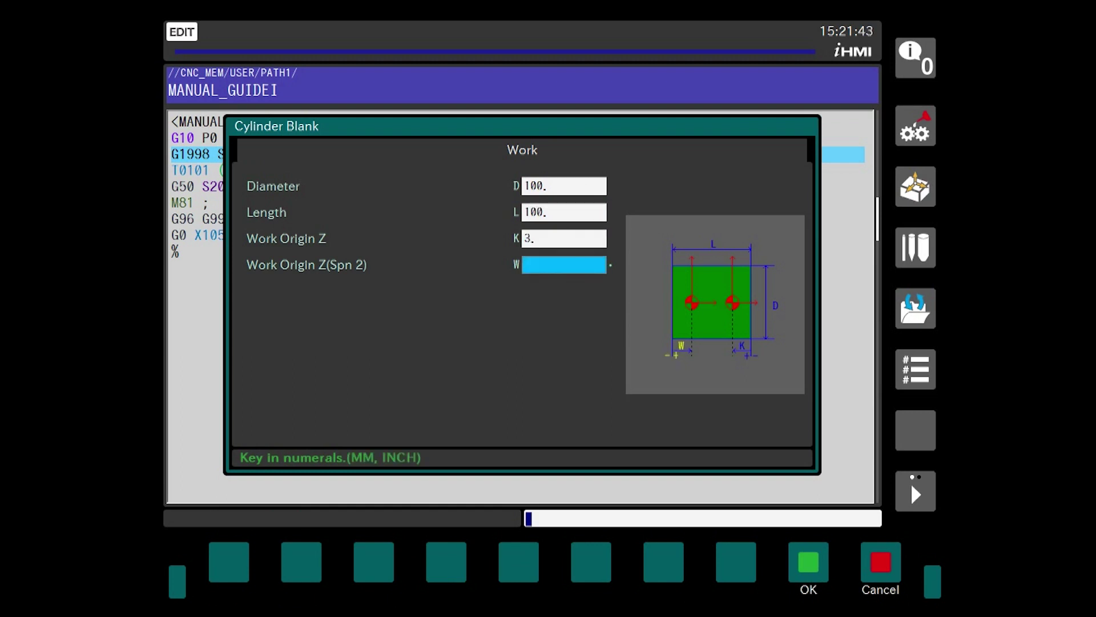
pyautogui.press('Return')
# Insert the turning fixed sentence FACE MACHINING after the G0 X105 Z5 block
pyautogui.press('Down')
pyautogui.press('Down')
pyautogui.press('Down')
pyautogui.press('Down')
pyautogui.press('Down')
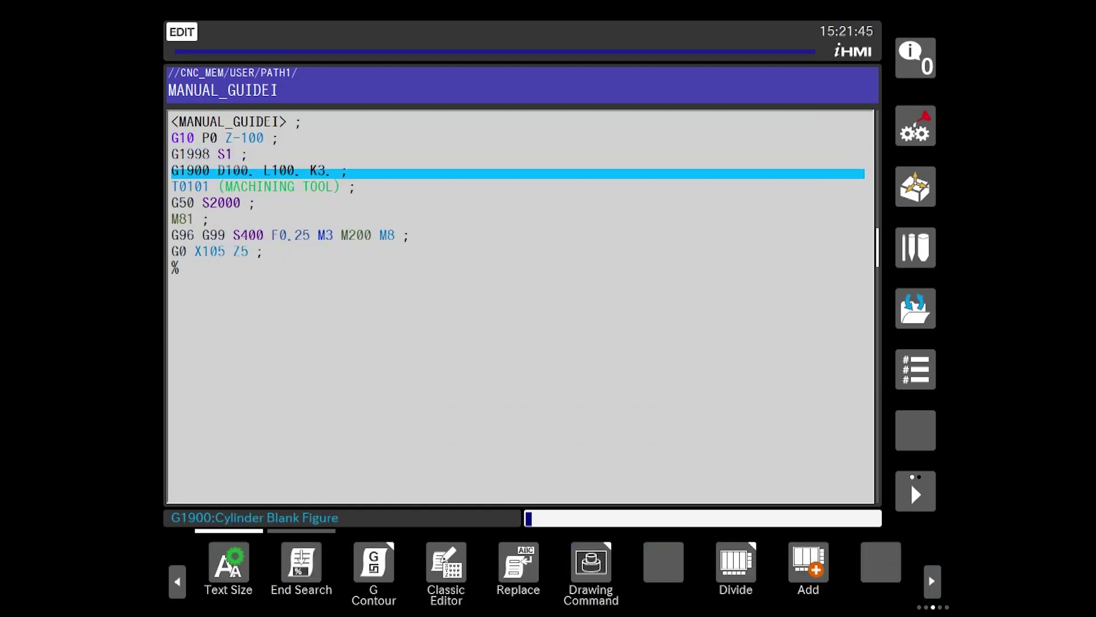
pyautogui.press('Right')
pyautogui.press('Right')
pyautogui.press('Right')
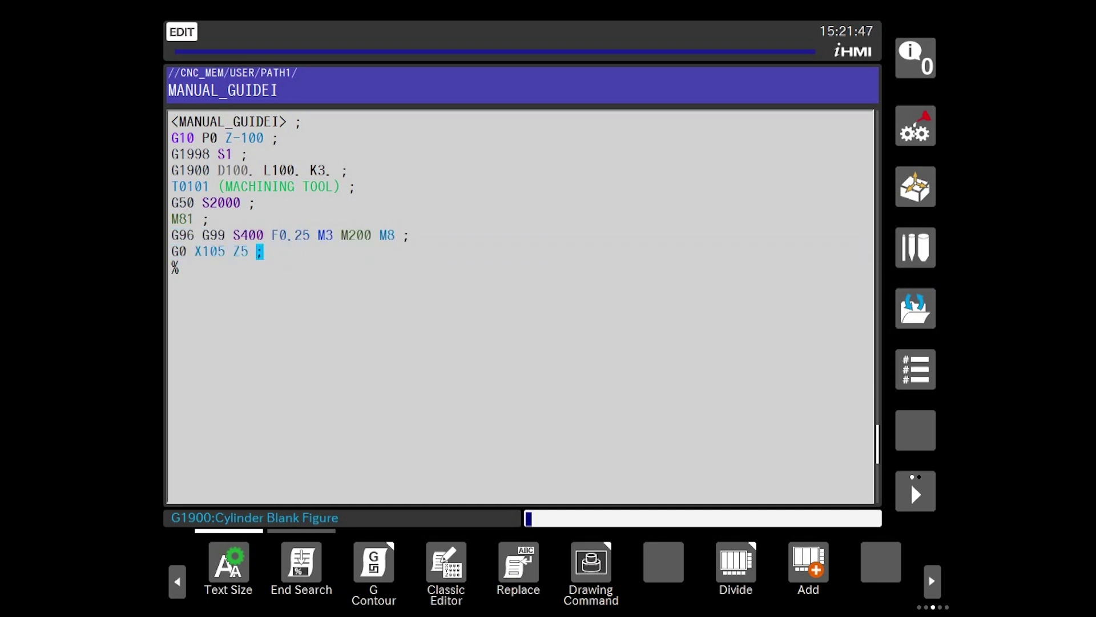
pyautogui.press('F11')
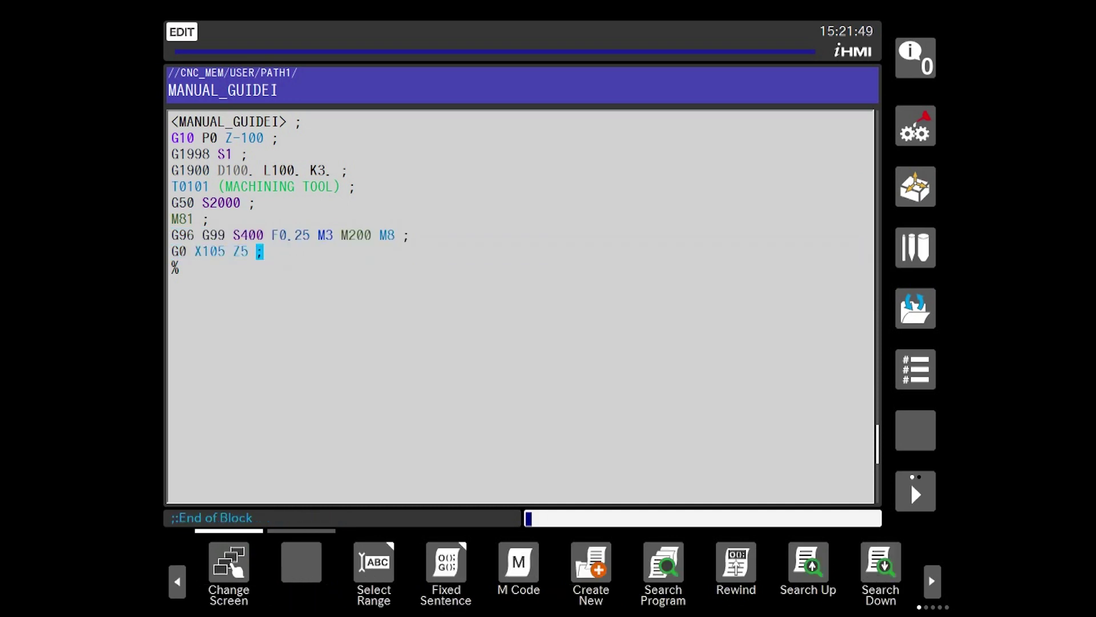
pyautogui.press('F4')
pyautogui.press('F1')
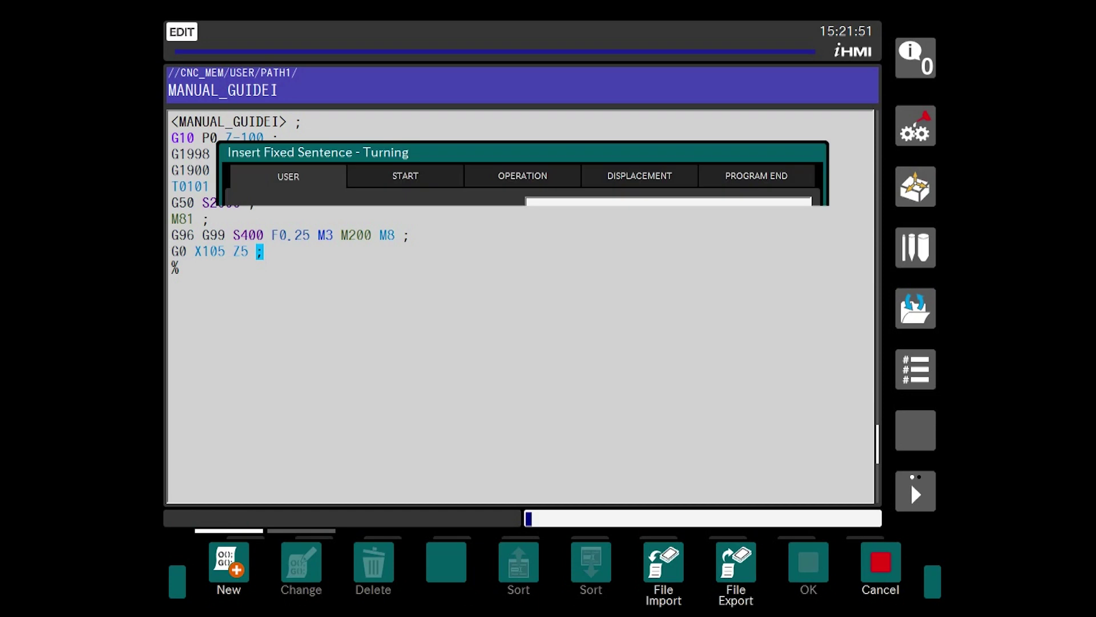
pyautogui.press('Right')
pyautogui.press('Right')
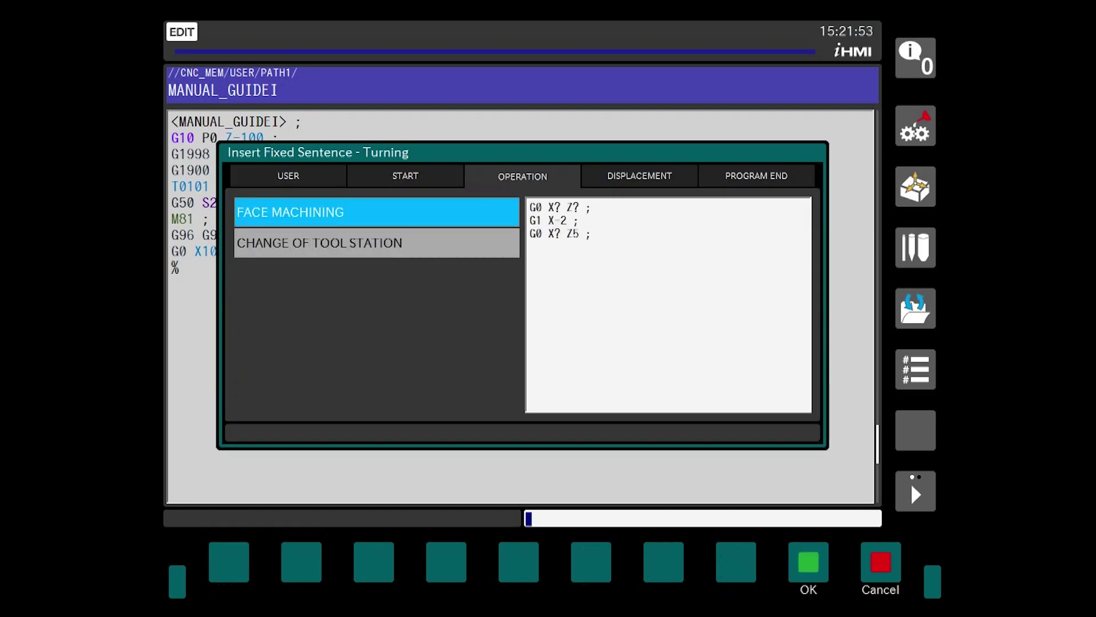
pyautogui.press('F9')
# Set the face machining start position to X105 and Z0
pyautogui.press('Up')
pyautogui.press('Up')
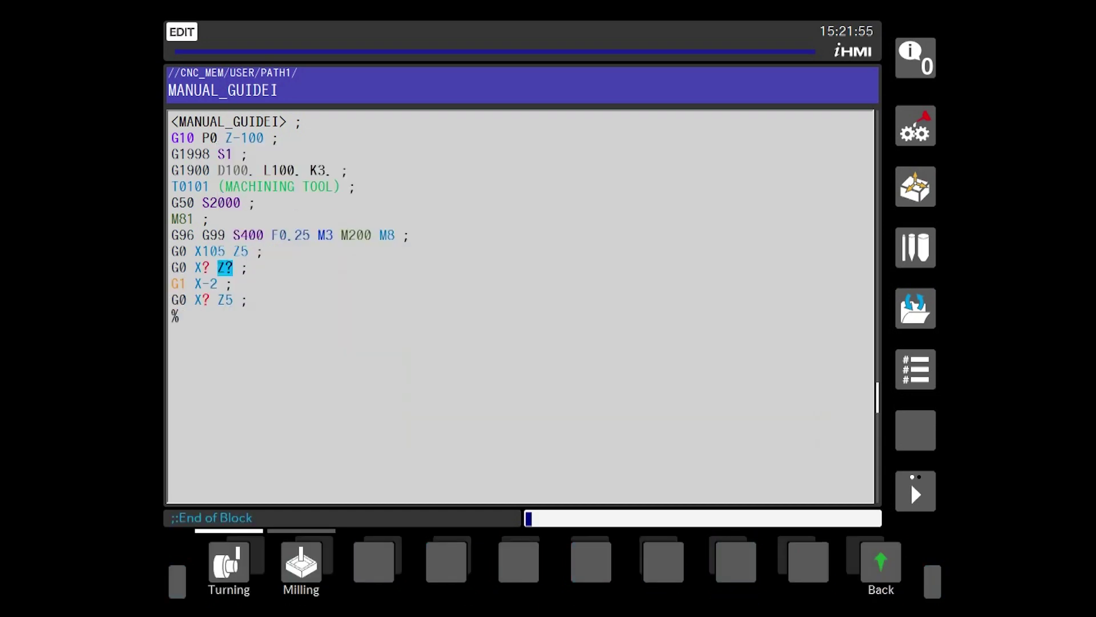
pyautogui.write('0')
pyautogui.press('Return')
pyautogui.press('Left')
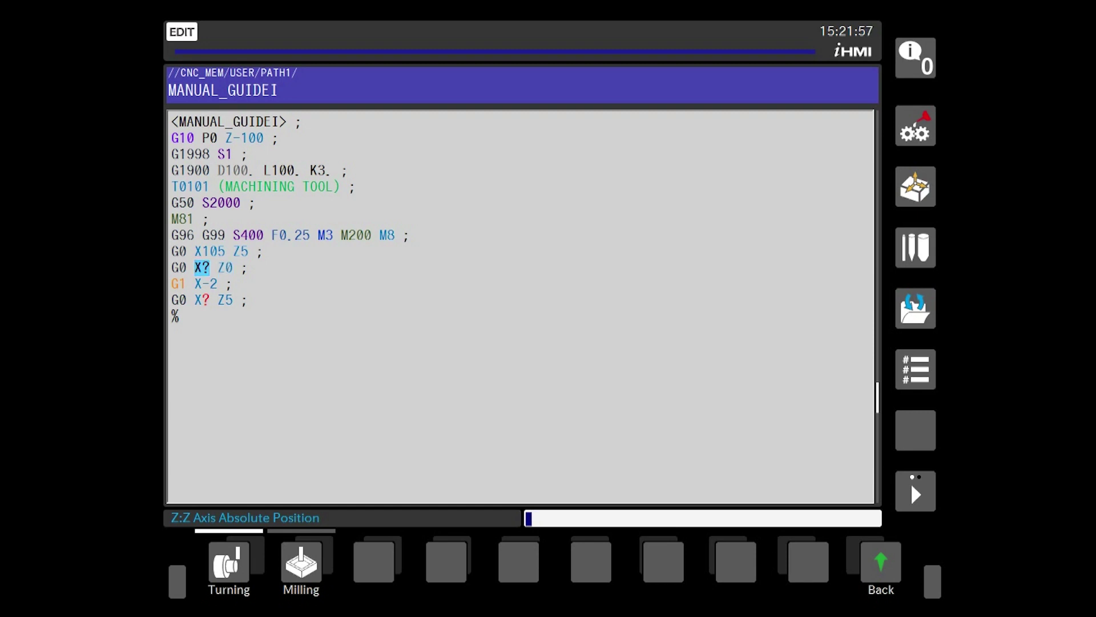
pyautogui.write('102')
pyautogui.press('BackSpace')
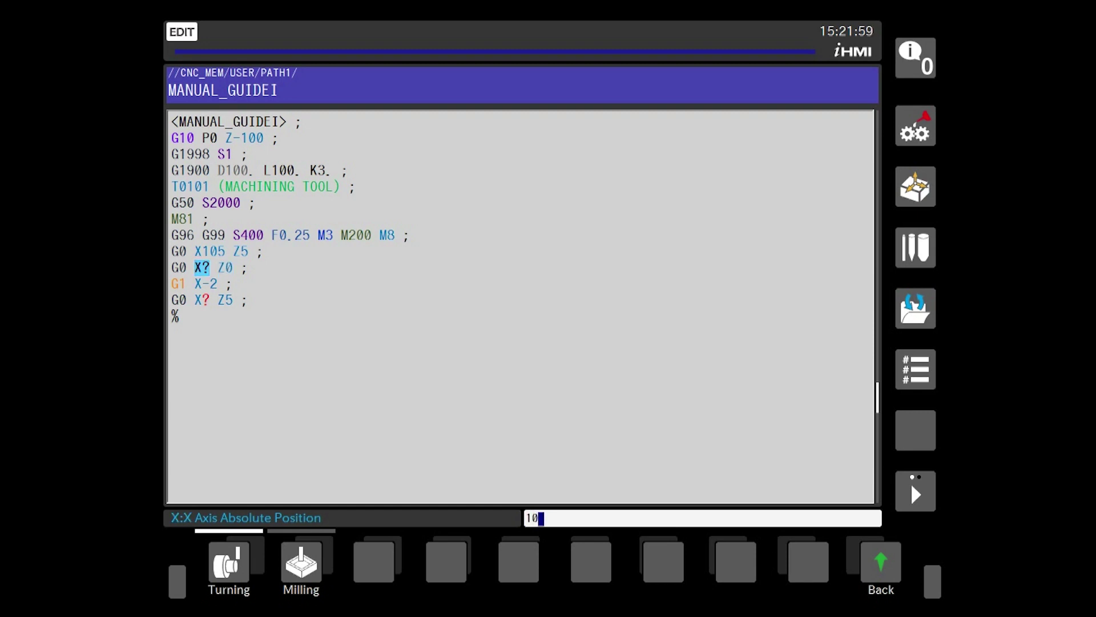
pyautogui.write('5')
pyautogui.press('Return')
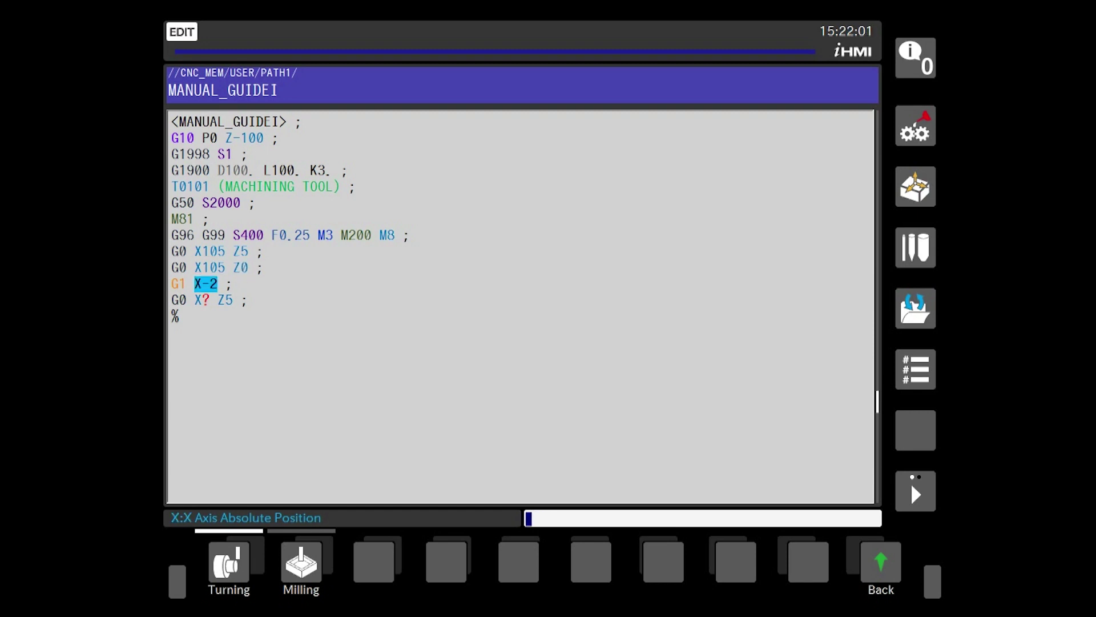
# Set the X value of the face machining retract block to 105
pyautogui.press('Down')
pyautogui.write('105')
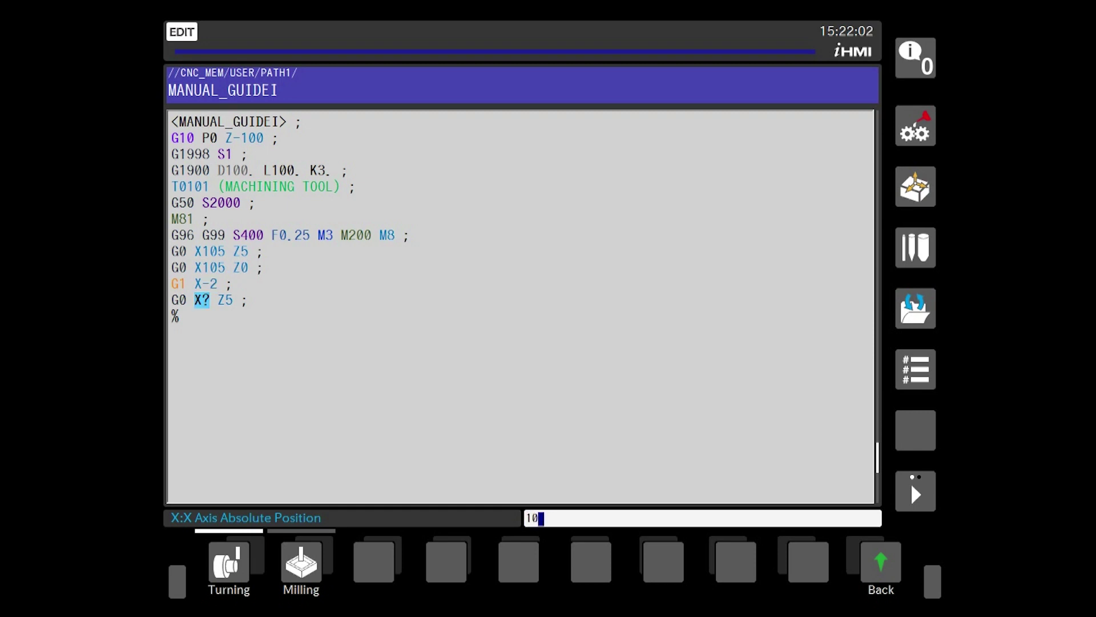
pyautogui.press('Return')
# Start an outer-diameter Rough Finish turning cycle after the G0 X105 Z5 retract block
pyautogui.press('Right')
pyautogui.press('Right')
pyautogui.press('F10')
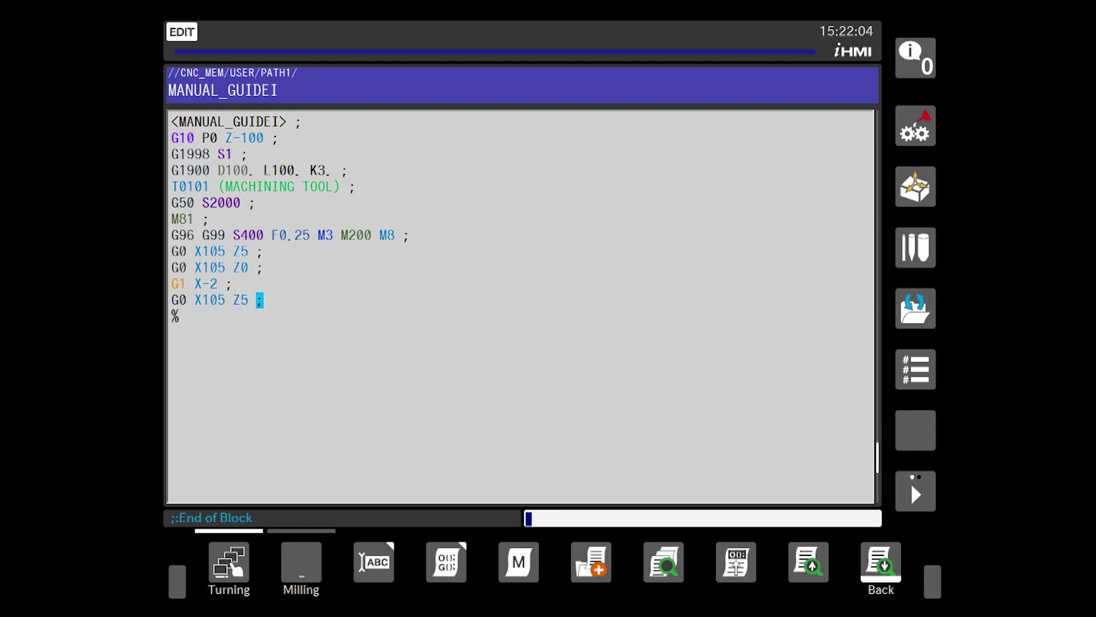
pyautogui.press('F11')
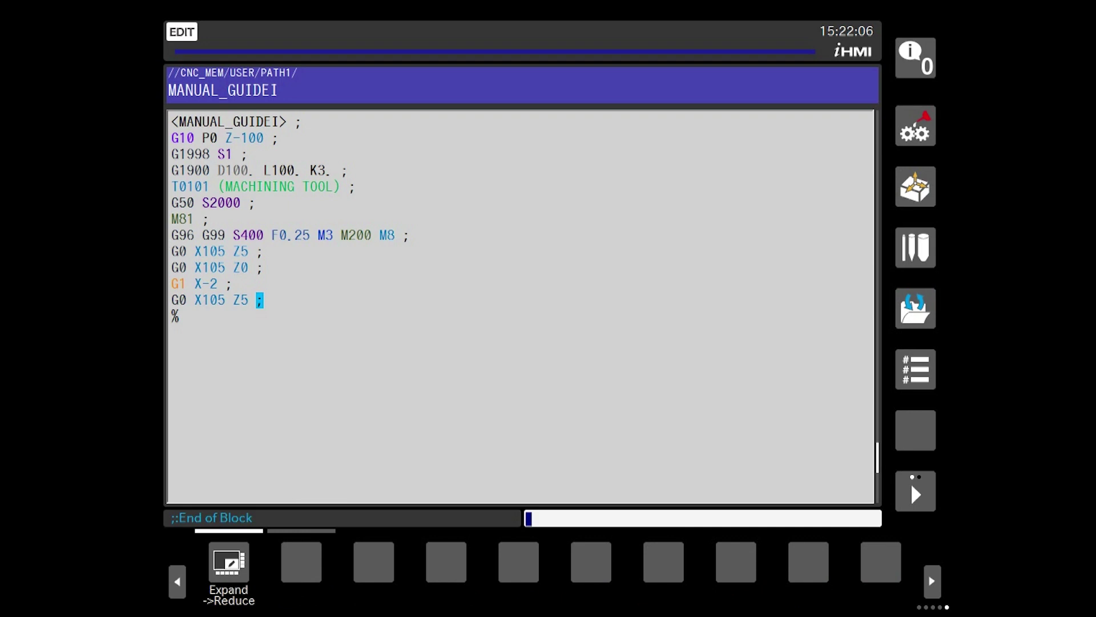
pyautogui.press('F12')
pyautogui.press('F1')
pyautogui.press('F1')
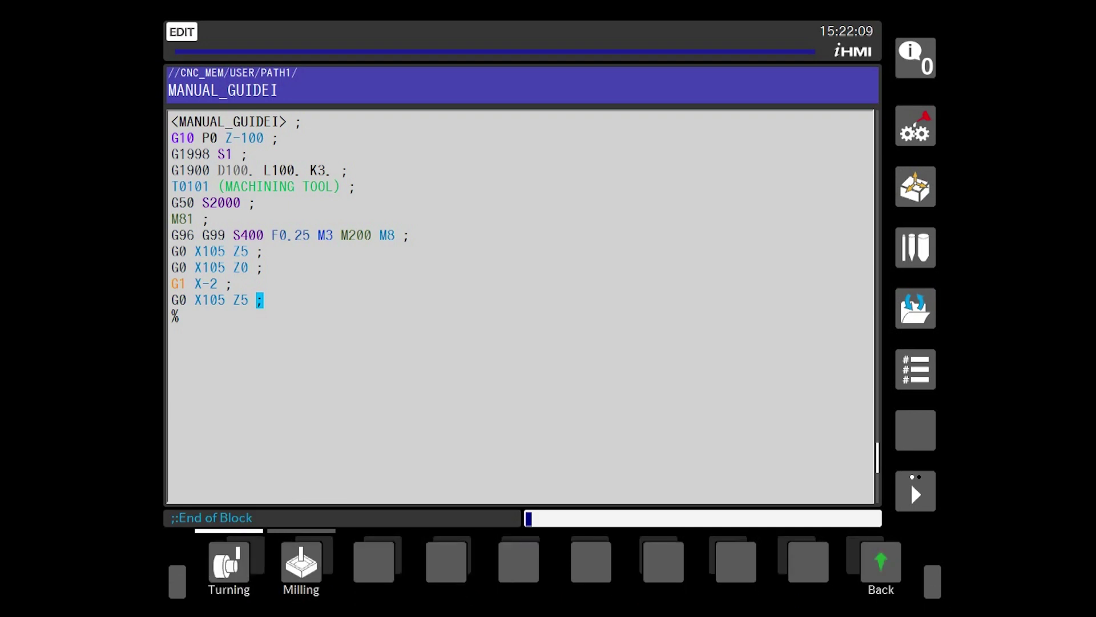
pyautogui.press('F11')
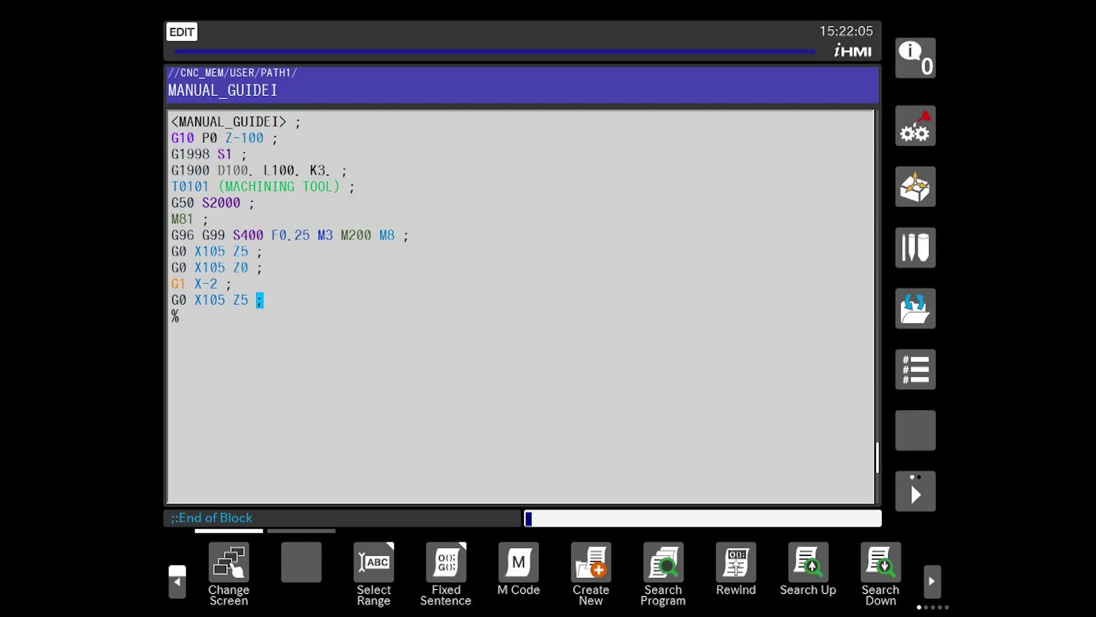
pyautogui.press('F1')
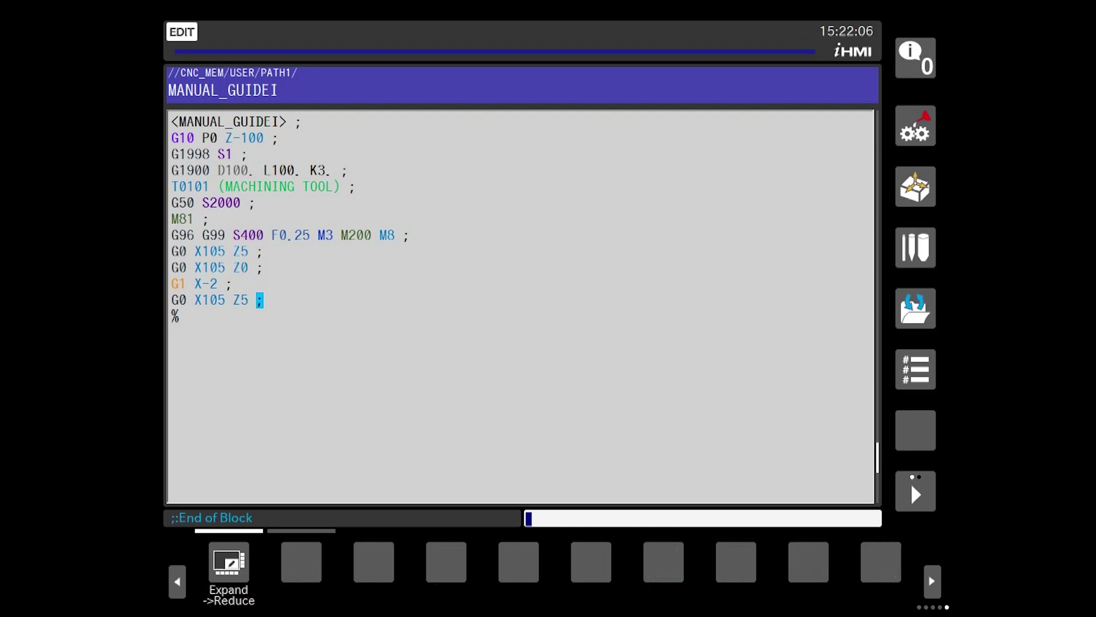
pyautogui.press('F12')
pyautogui.press('F2')
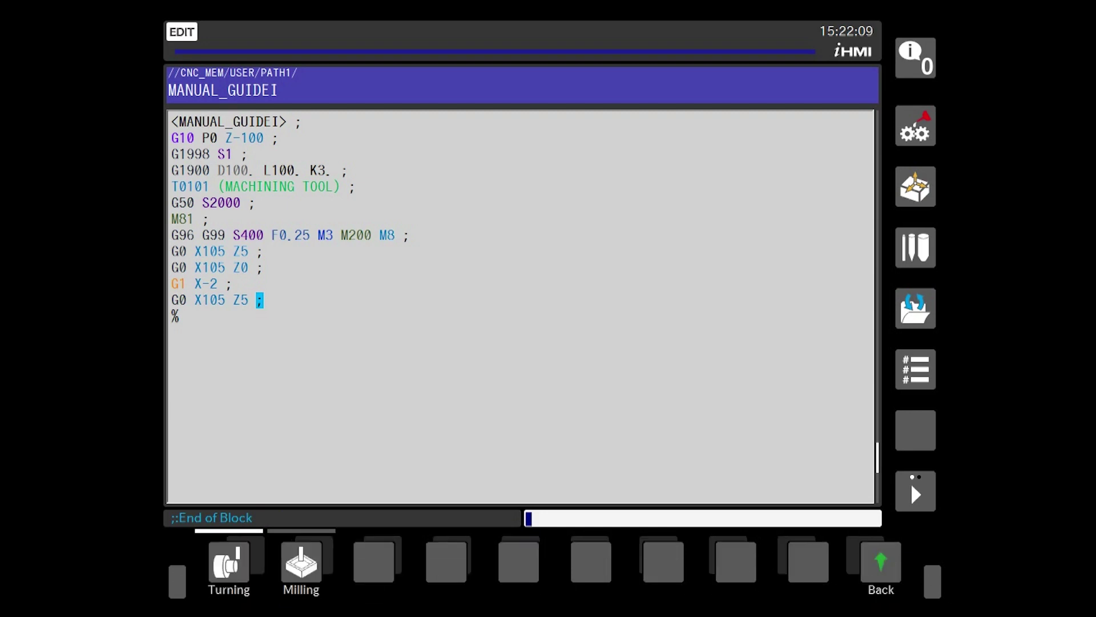
pyautogui.press('F1')
pyautogui.click(650, 297)
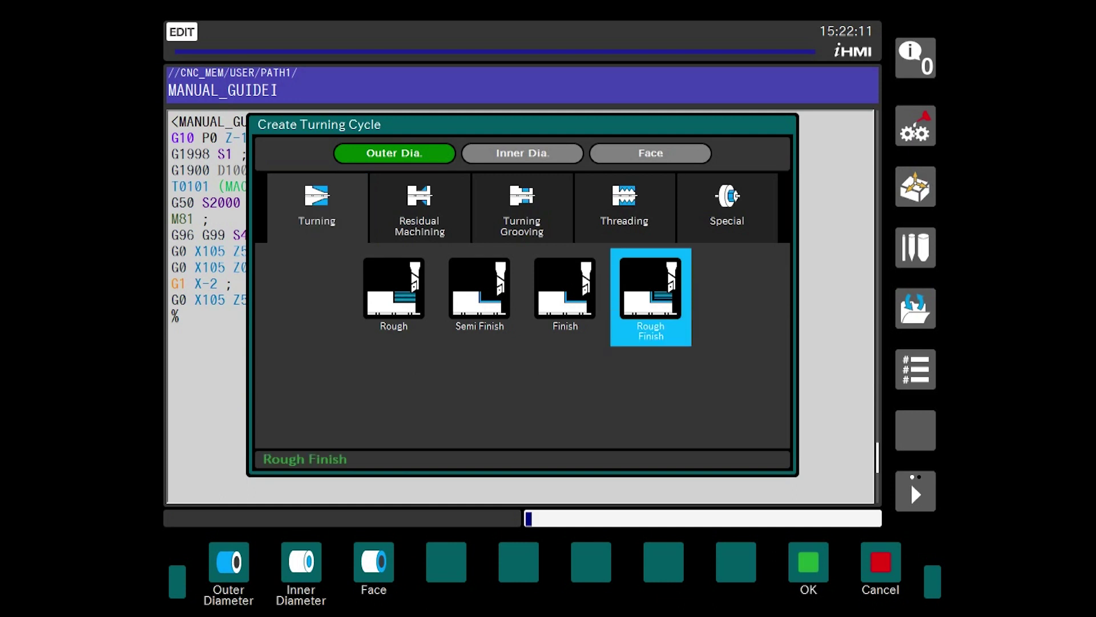
pyautogui.press('F9')
pyautogui.press('F11')
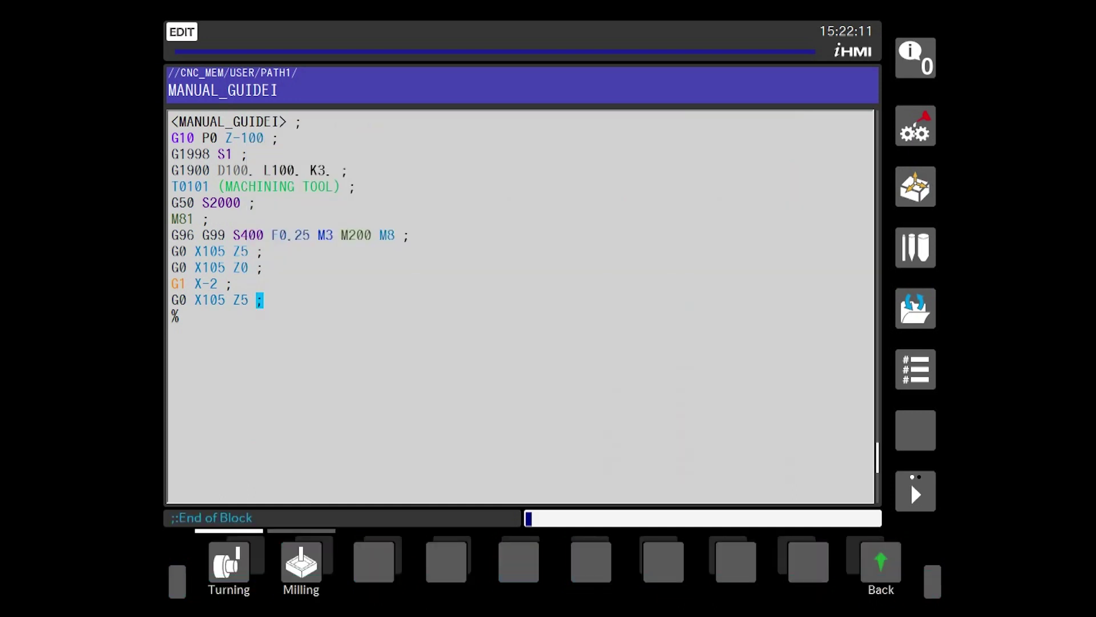
# Set the cycle's cut depth to 4 and both the X-axis and Z-axis finish amounts to 0.15
pyautogui.press('Down')
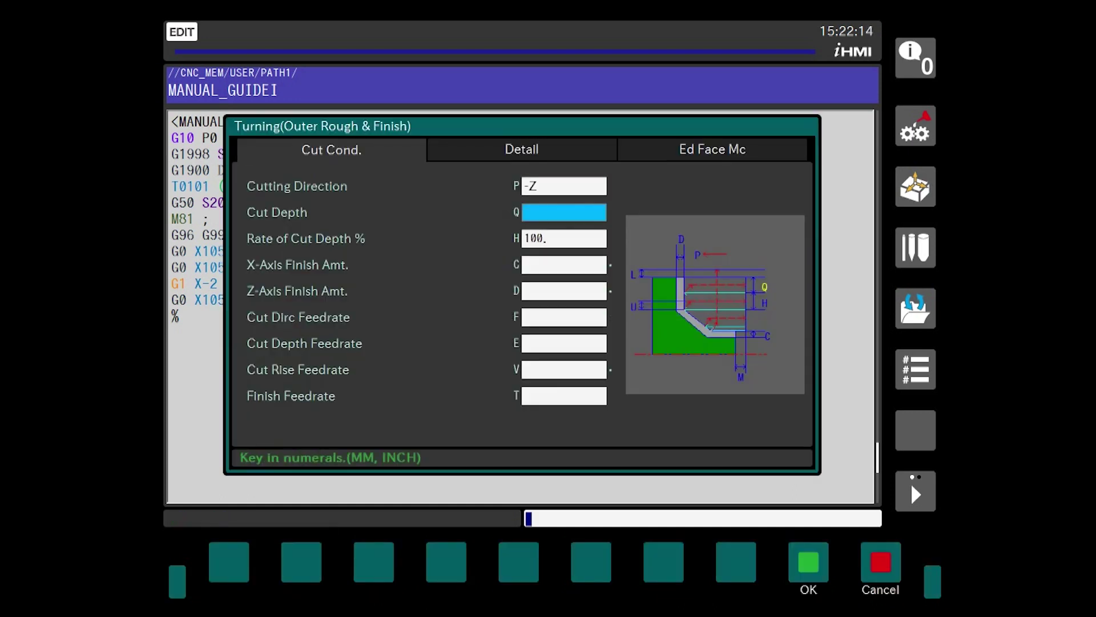
pyautogui.write('4')
pyautogui.press('Return')
pyautogui.press('Down')
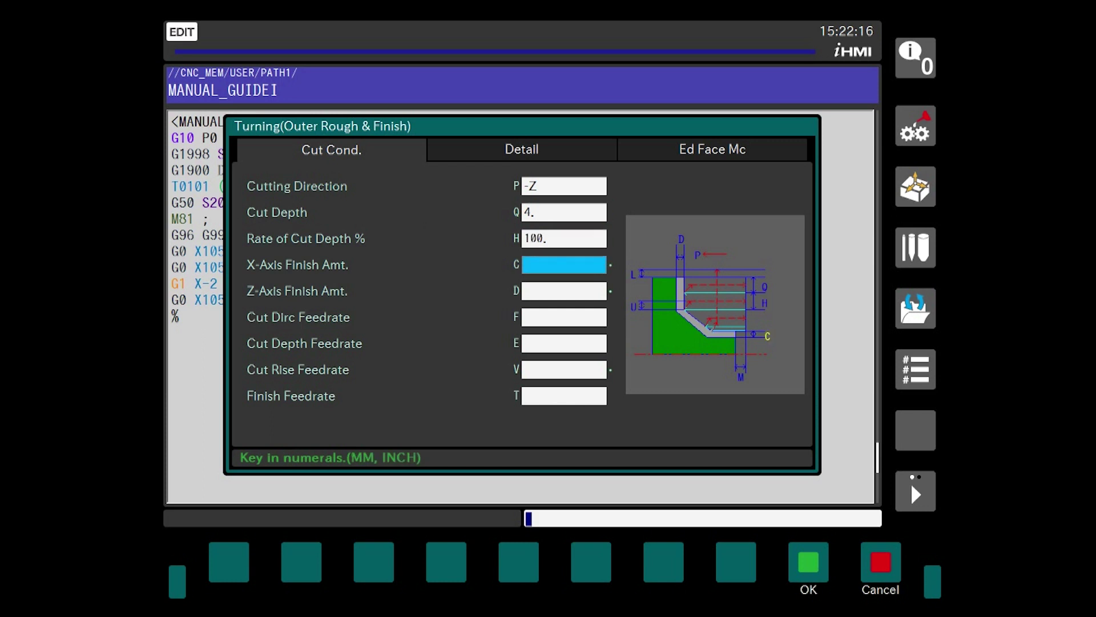
pyautogui.write('0.15')
pyautogui.press('Return')
pyautogui.write('0.1')
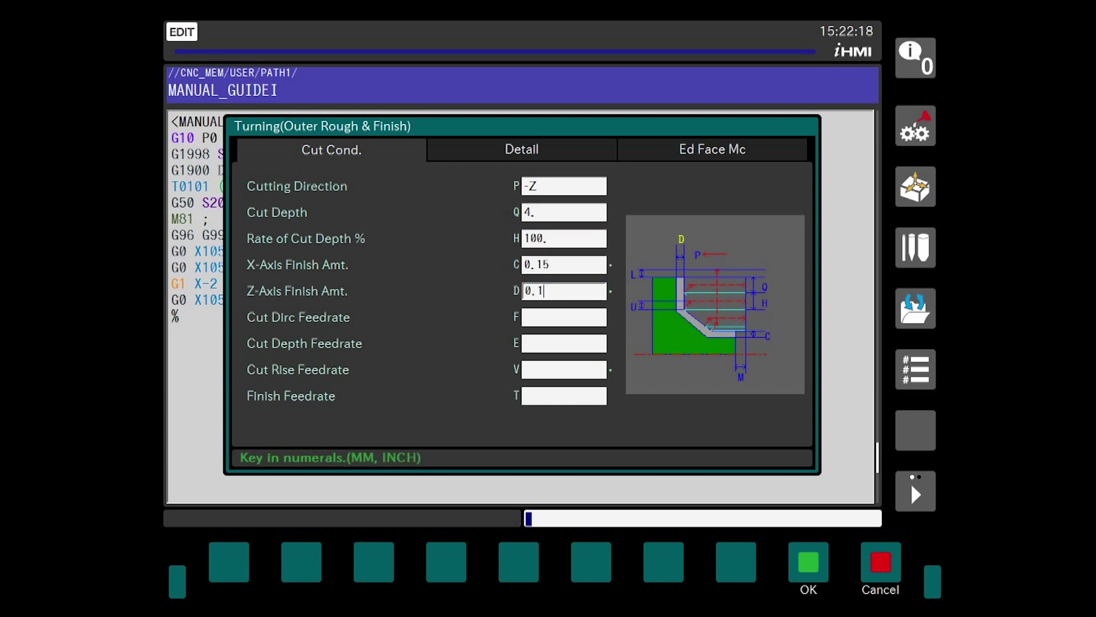
pyautogui.write('5')
pyautogui.press('Return')
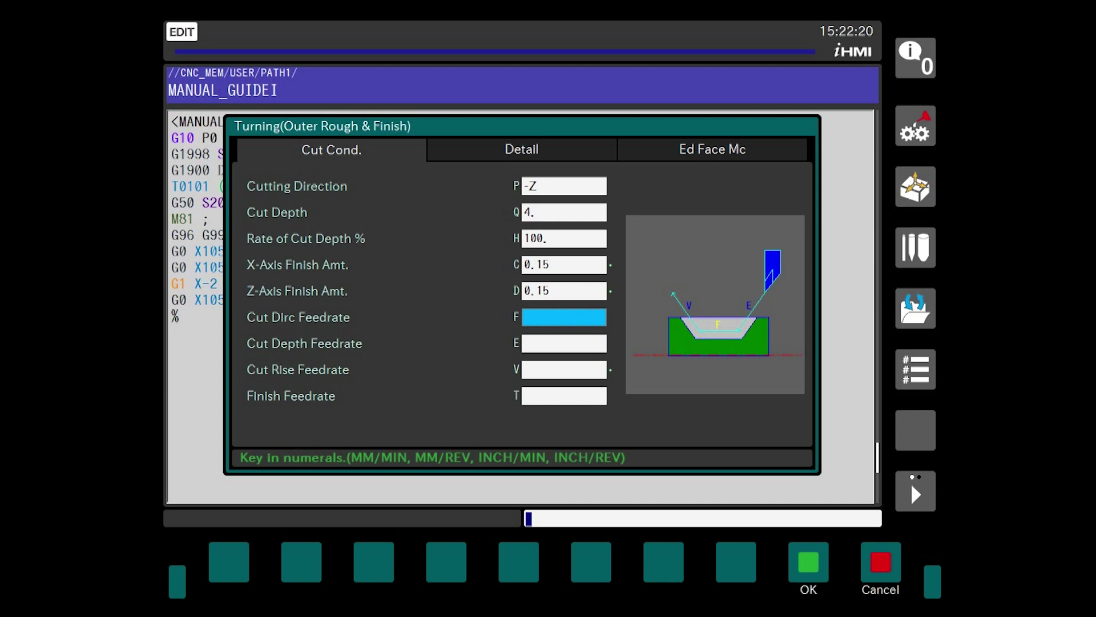
# Set the cut direction, cut depth and cut rise feedrates to 0.25 and the finish feedrate to 0.1
pyautogui.write('0.25')
pyautogui.press('Return')
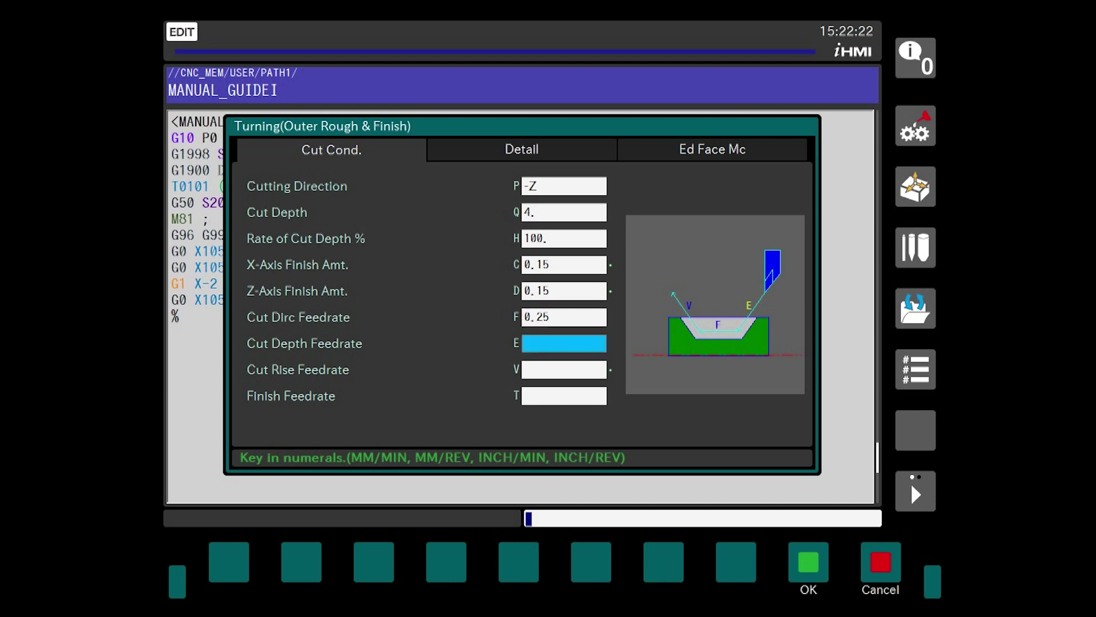
pyautogui.write('0.25')
pyautogui.press('Return')
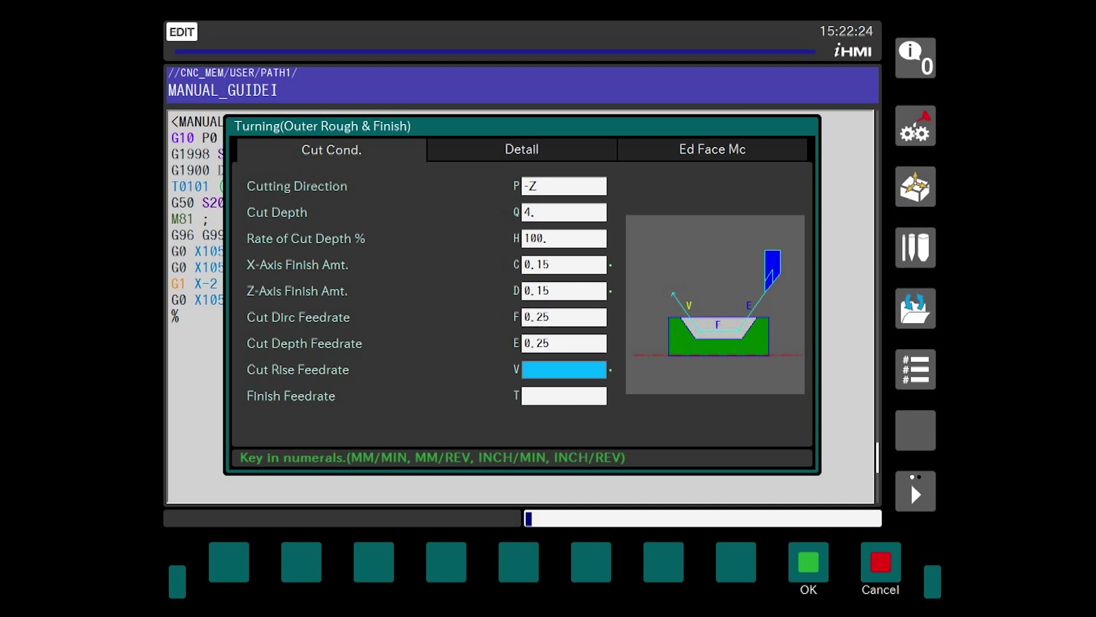
pyautogui.write('0.25')
pyautogui.press('Return')
pyautogui.write('0')
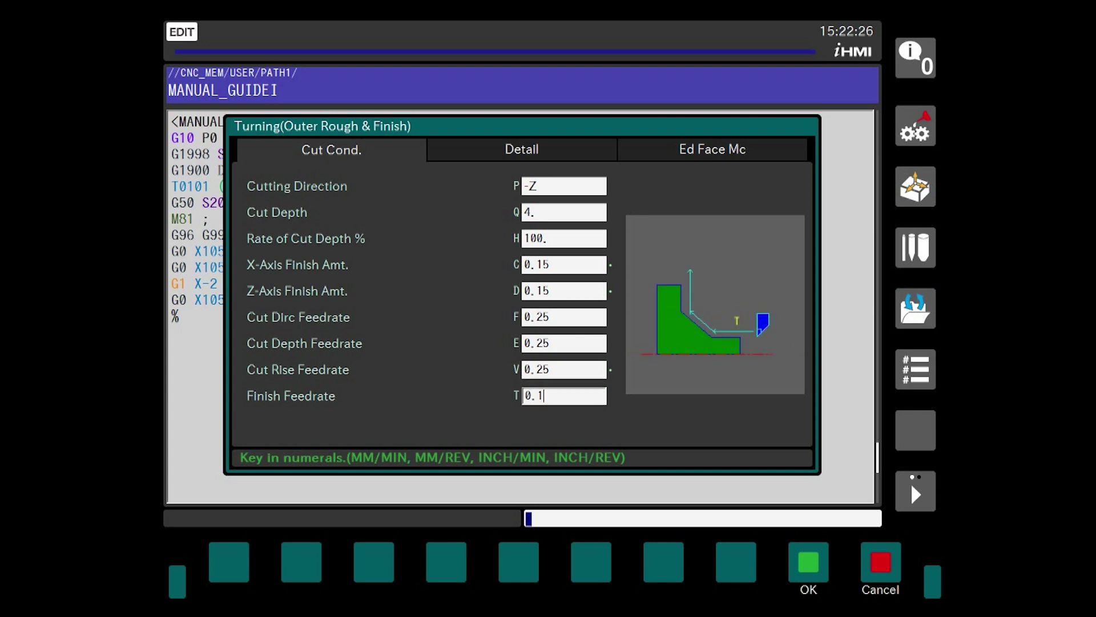
pyautogui.write('.1')
pyautogui.press('Return')
# Set the cycle's approach motion to X->Z Mov, keep the other detail settings and accept the cycle
pyautogui.press('Down')
pyautogui.press('Down')
pyautogui.press('Down')
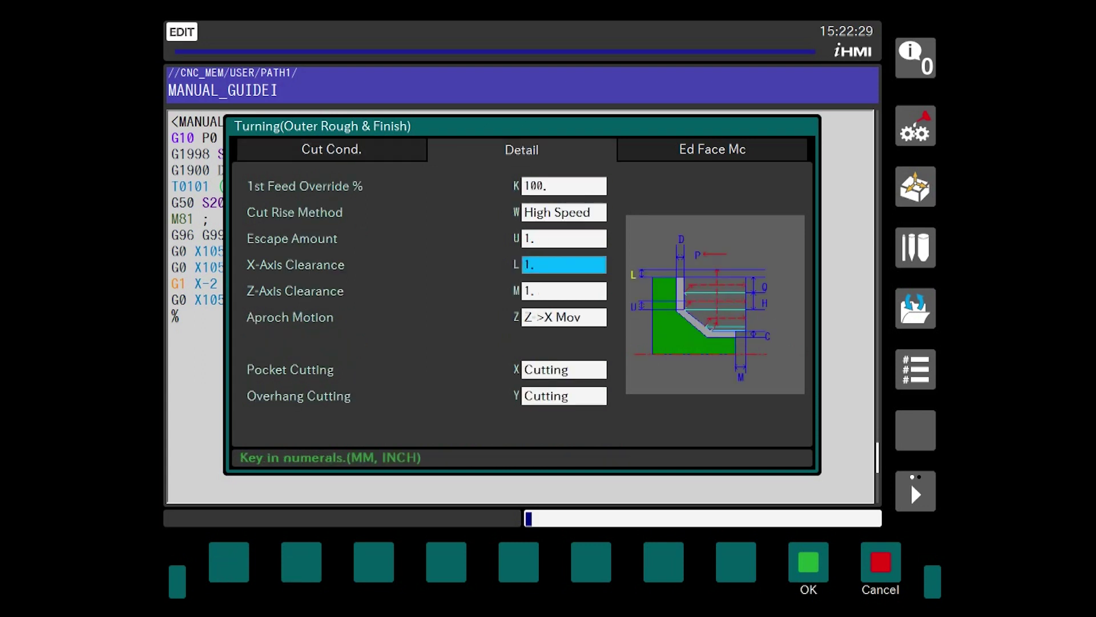
pyautogui.press('Down')
pyautogui.press('Down')
pyautogui.press('Down')
pyautogui.press('Down')
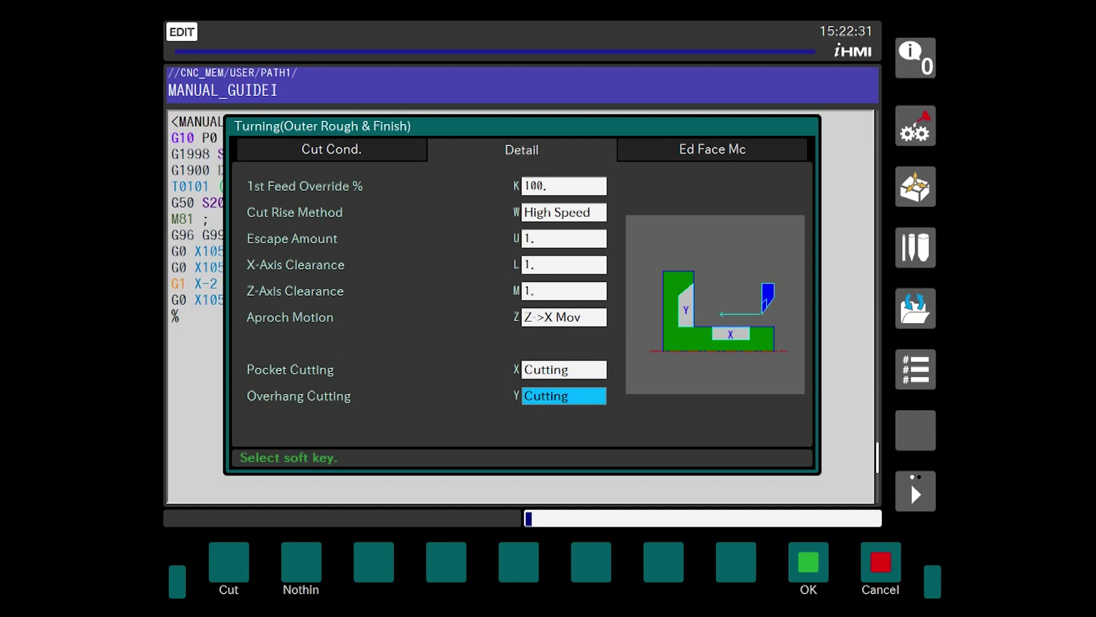
pyautogui.press('Up')
pyautogui.press('Up')
pyautogui.press('Up')
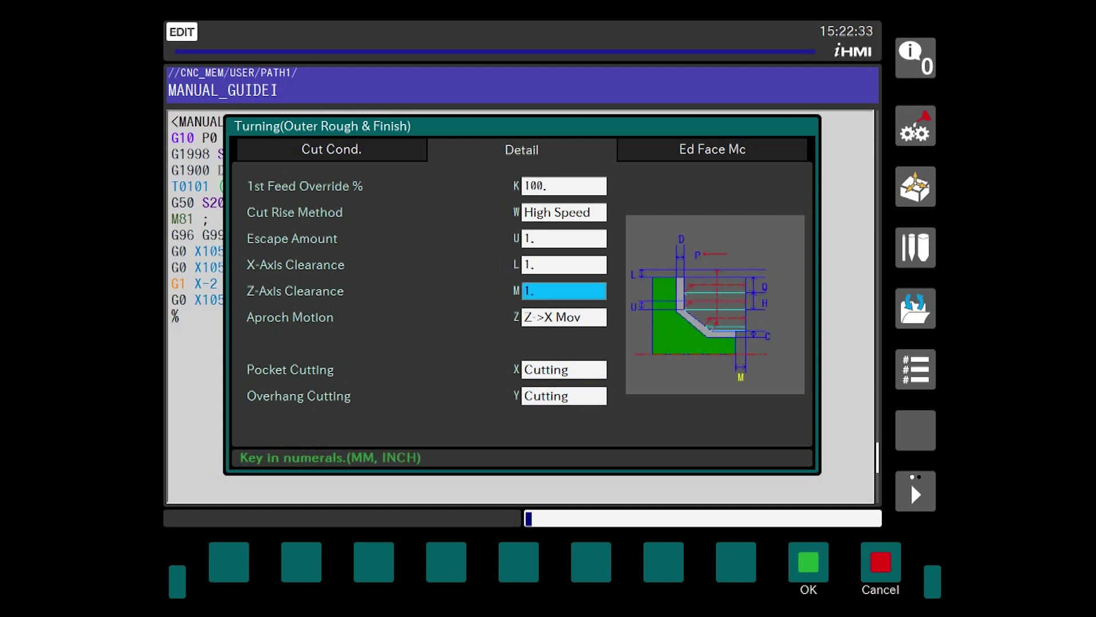
pyautogui.press('Down')
pyautogui.press('F2')
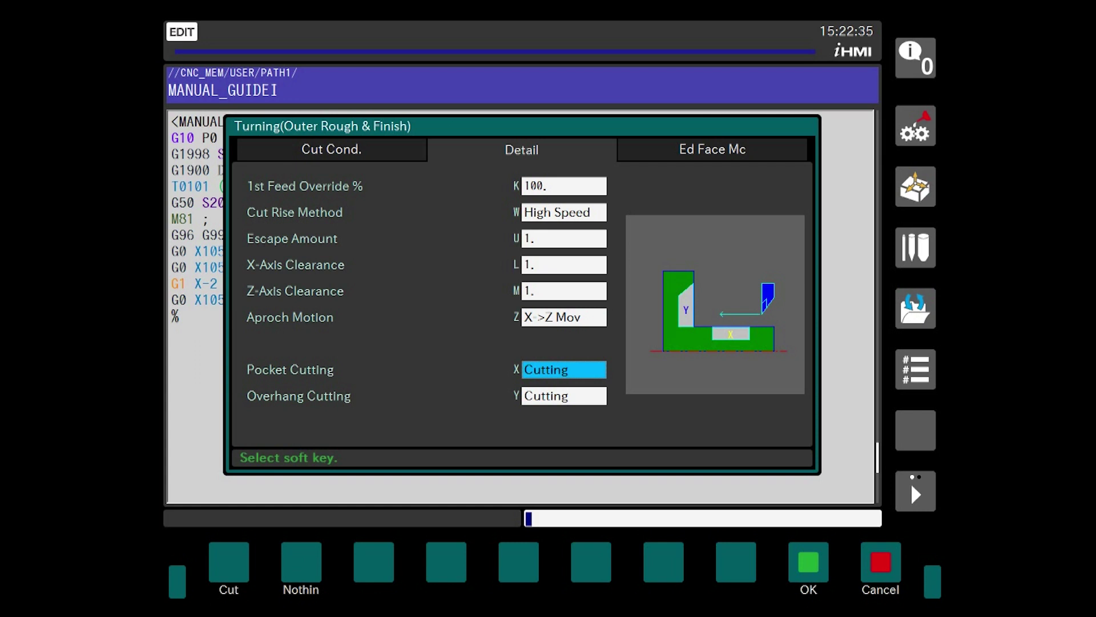
pyautogui.press('F9')
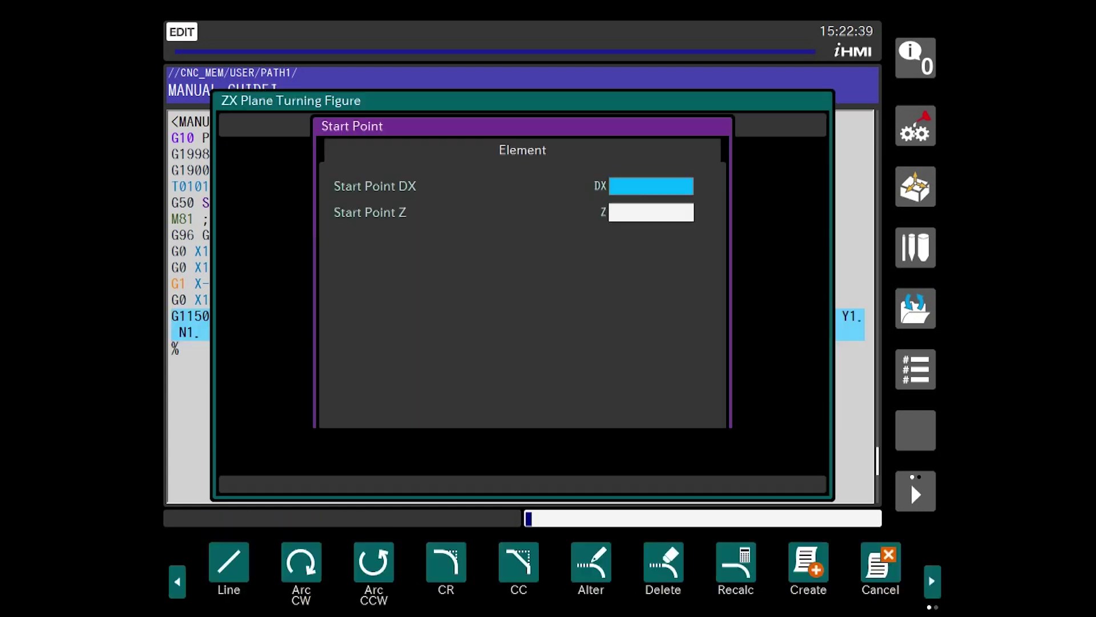
# Set the start point of the ZX plane turning figure to DX 49 and Z 0
pyautogui.write('49')
pyautogui.press('Return')
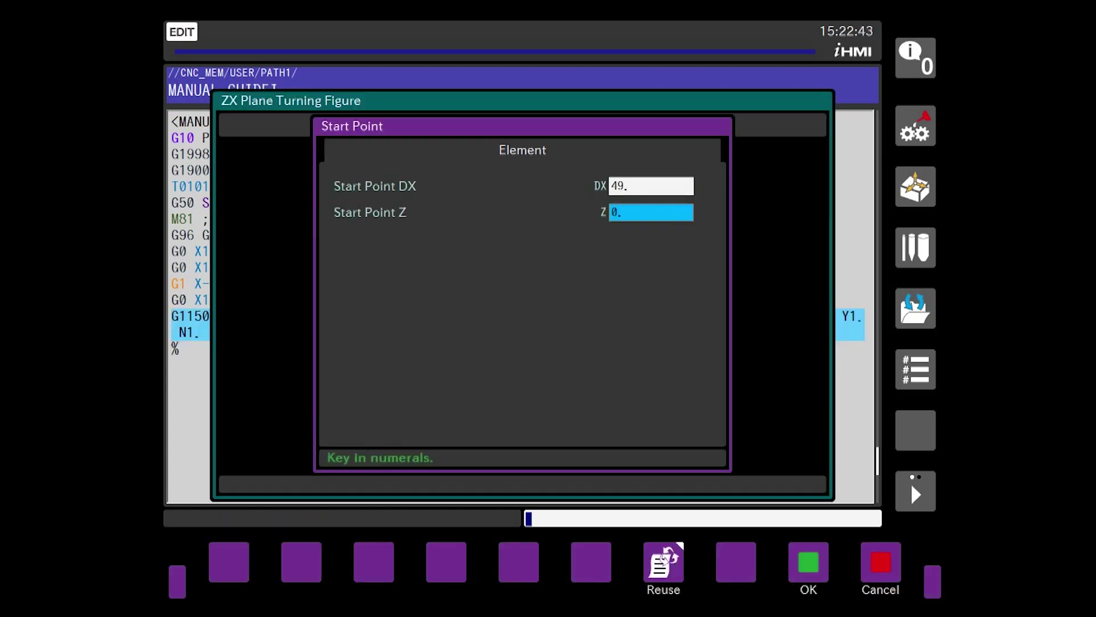
pyautogui.press('Return')
# Add a left-up chamfer line to the figure ending at DX 50 and Z -1
pyautogui.press('F1')
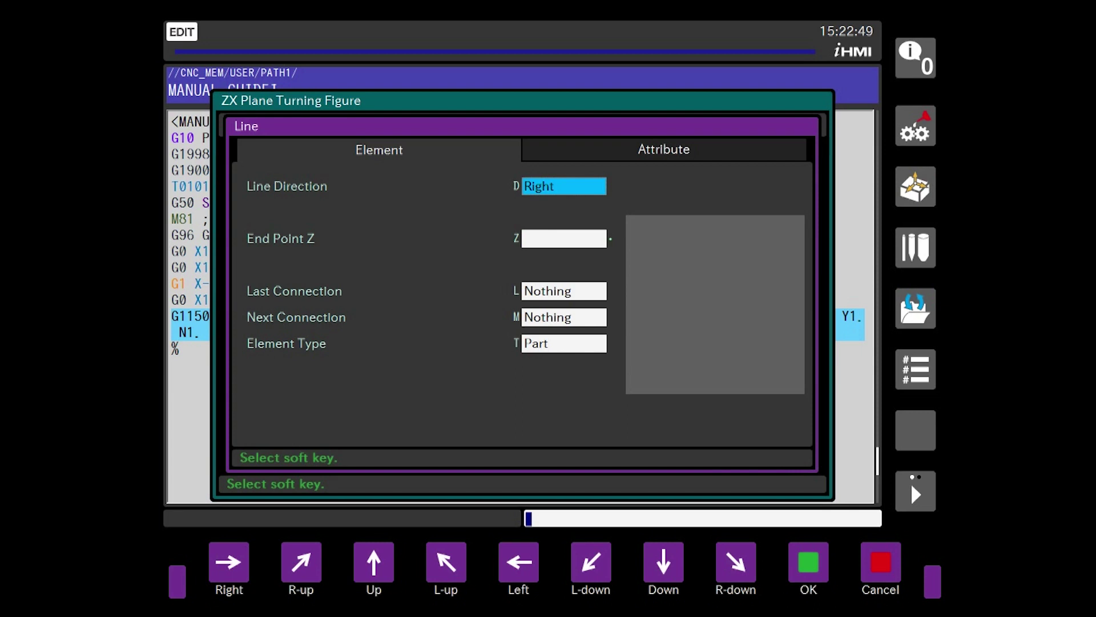
pyautogui.press('F4')
pyautogui.write('50.')
pyautogui.press('Return')
pyautogui.write('-1.')
pyautogui.press('Return')
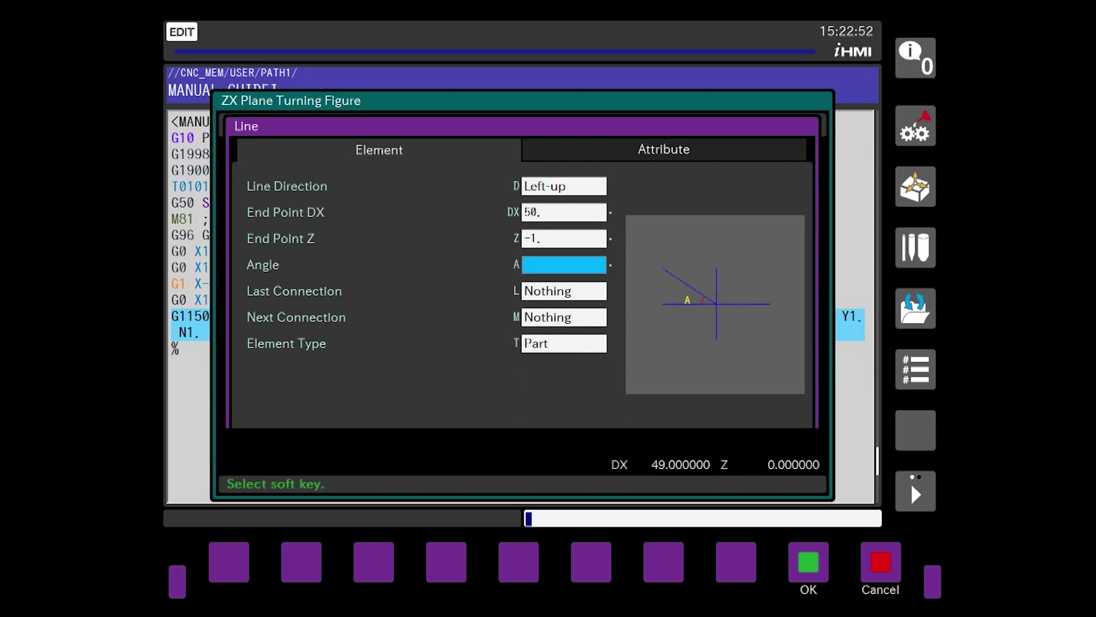
pyautogui.press('F9')
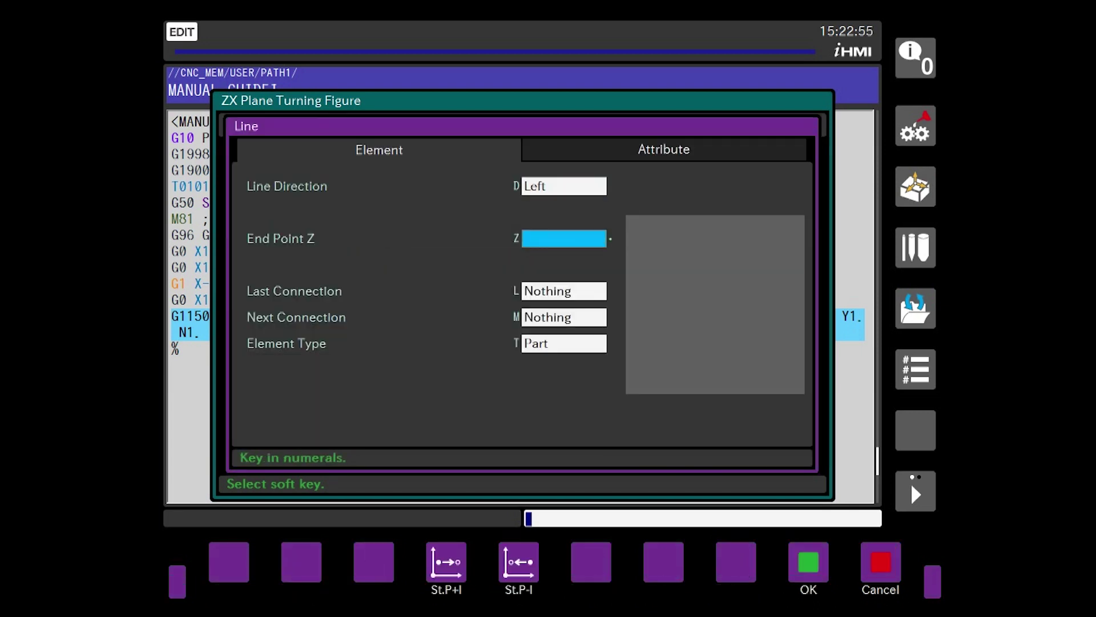
# Continue the figure with a left line to Z -30 and an up line to DX 70
pyautogui.write('-30')
pyautogui.press('Return')
pyautogui.press('F9')
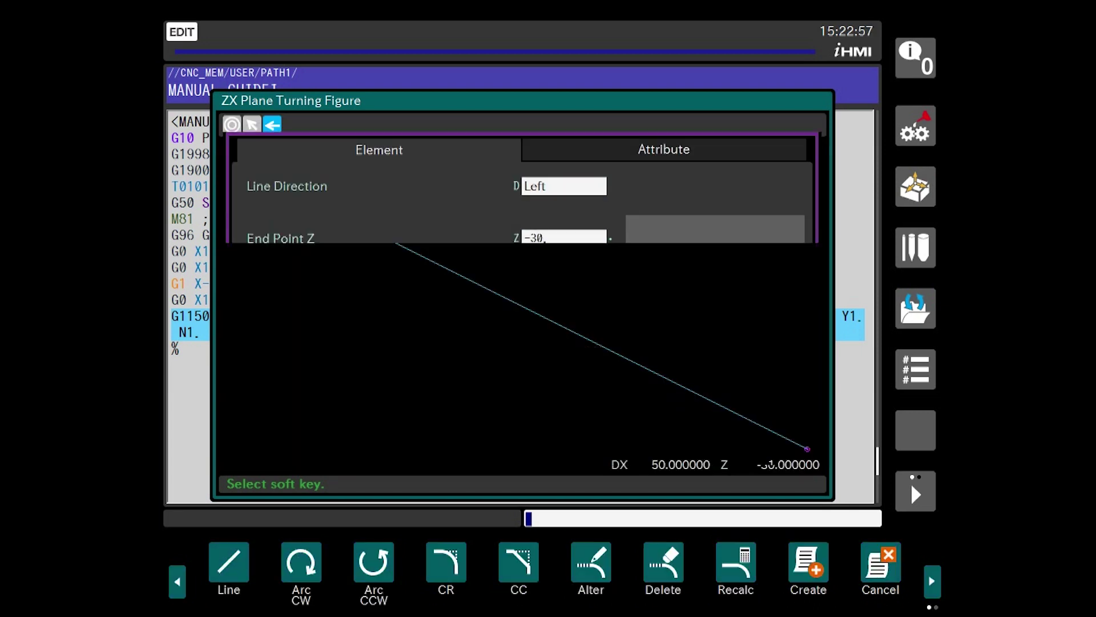
pyautogui.press('F1')
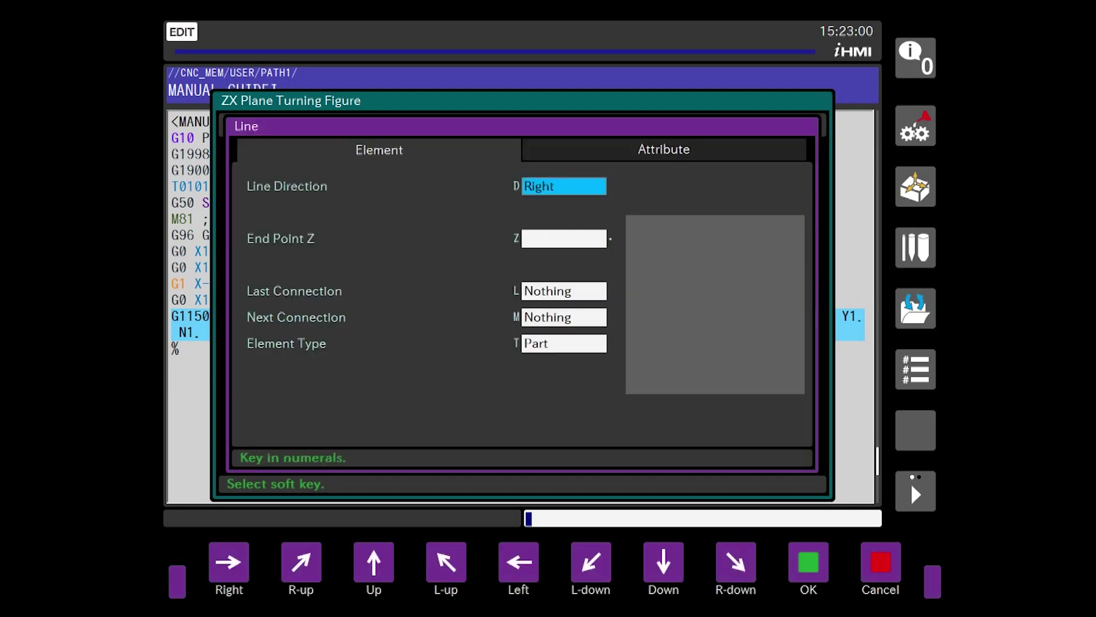
pyautogui.press('F3')
pyautogui.write('70')
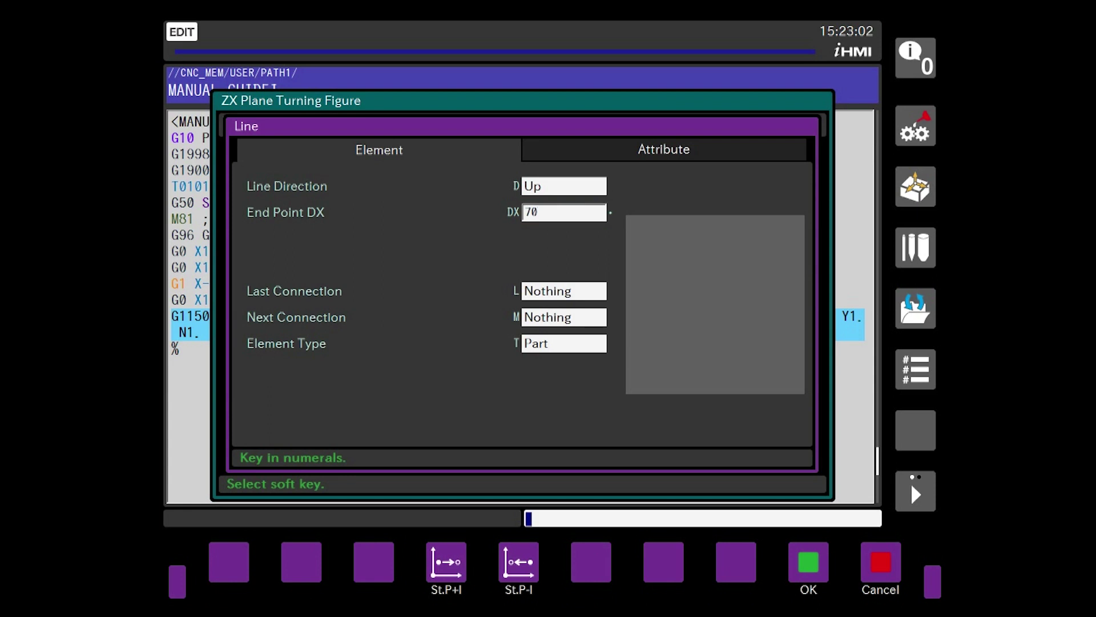
pyautogui.press('Return')
pyautogui.press('F9')
# Continue the figure with a left line to Z -60 and an up line to DX 90
pyautogui.press('F1')
pyautogui.press('F5')
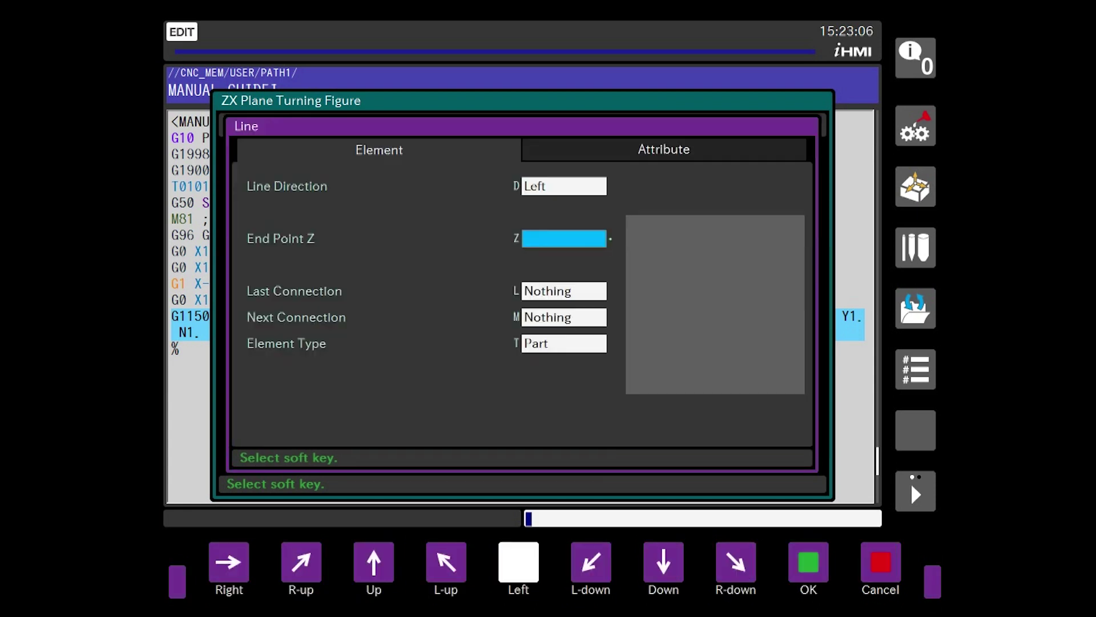
pyautogui.write('-60')
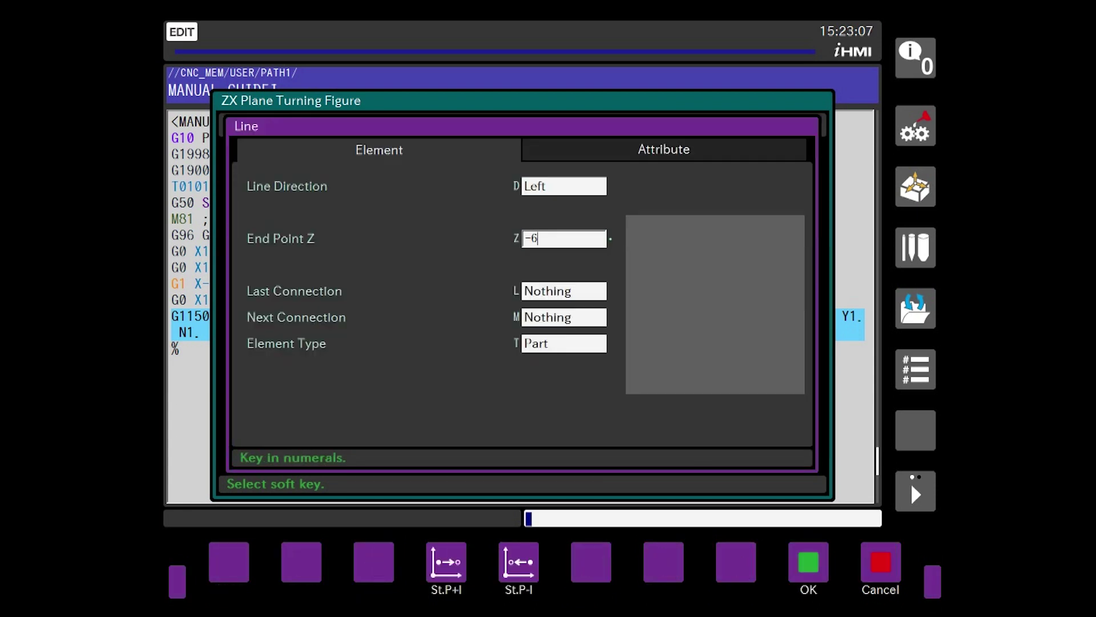
pyautogui.press('Return')
pyautogui.press('F9')
pyautogui.press('F1')
pyautogui.press('F3')
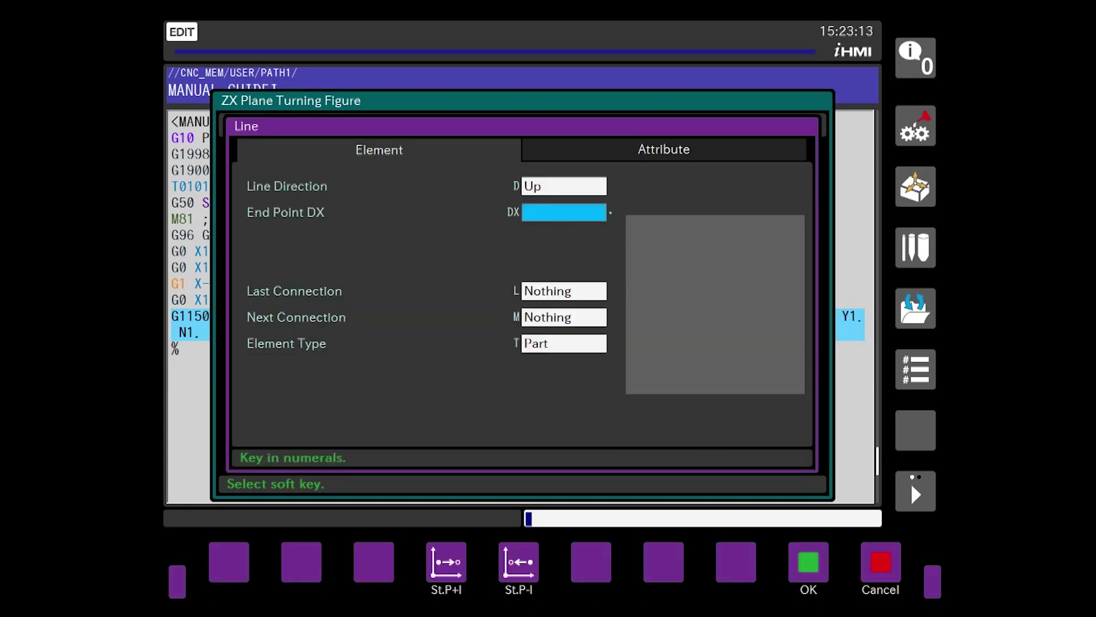
pyautogui.write('90')
pyautogui.press('Return')
# Add a left line to the turning figure ending at Z -80
pyautogui.press('F1')
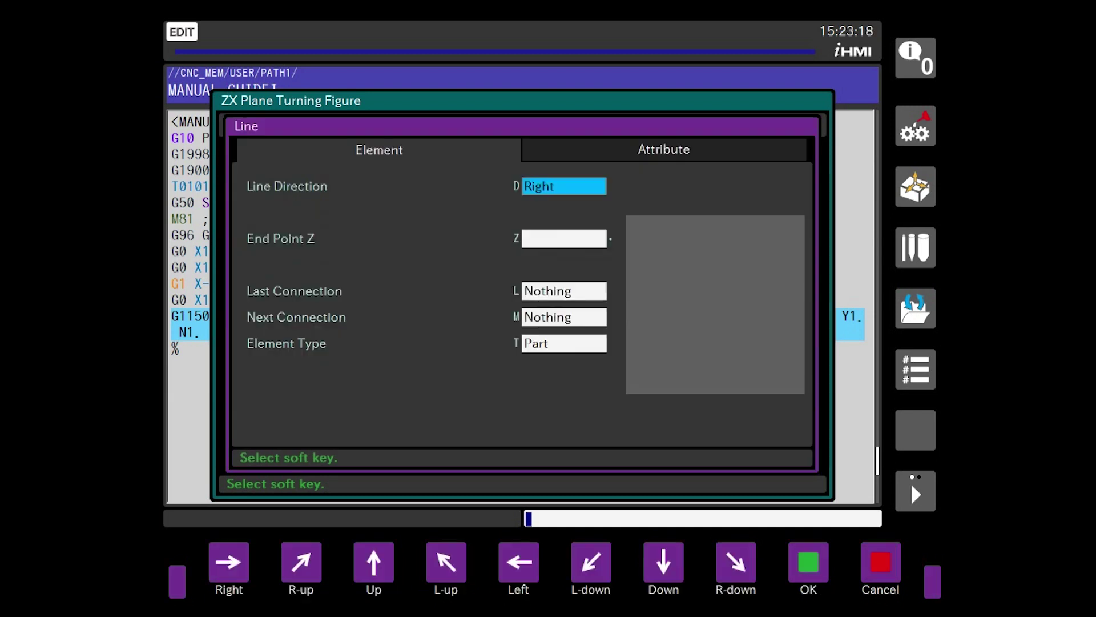
pyautogui.press('F5')
pyautogui.write('-90')
pyautogui.press('Return')
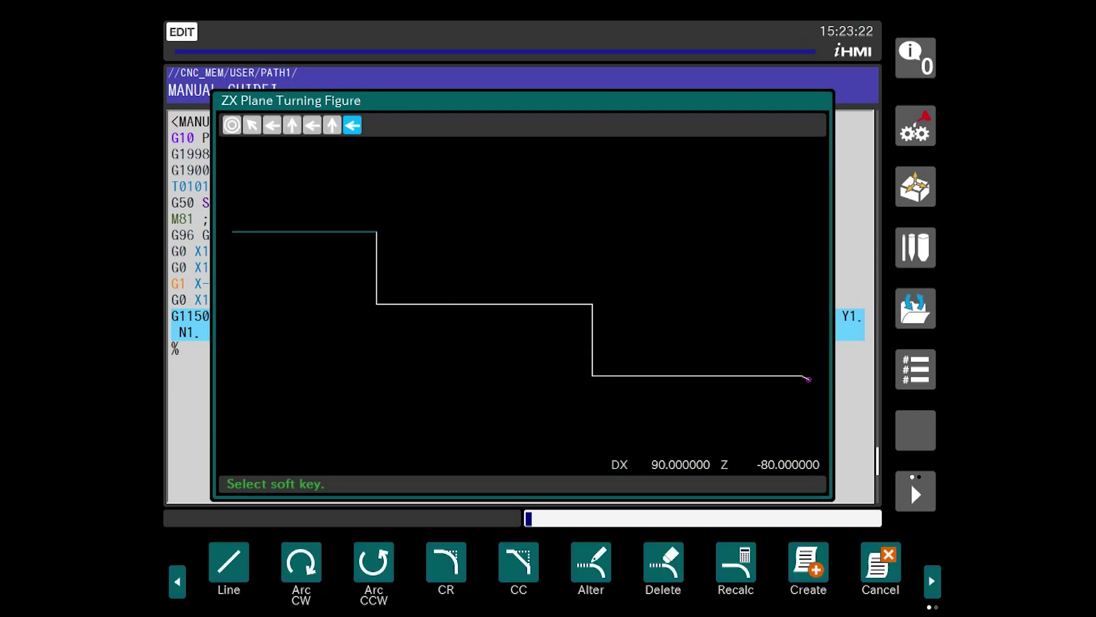
# Add an up line to DX 100 and close the figure to its start point with Blank Connect
pyautogui.press('F1')
pyautogui.press('F3')
pyautogui.write('100')
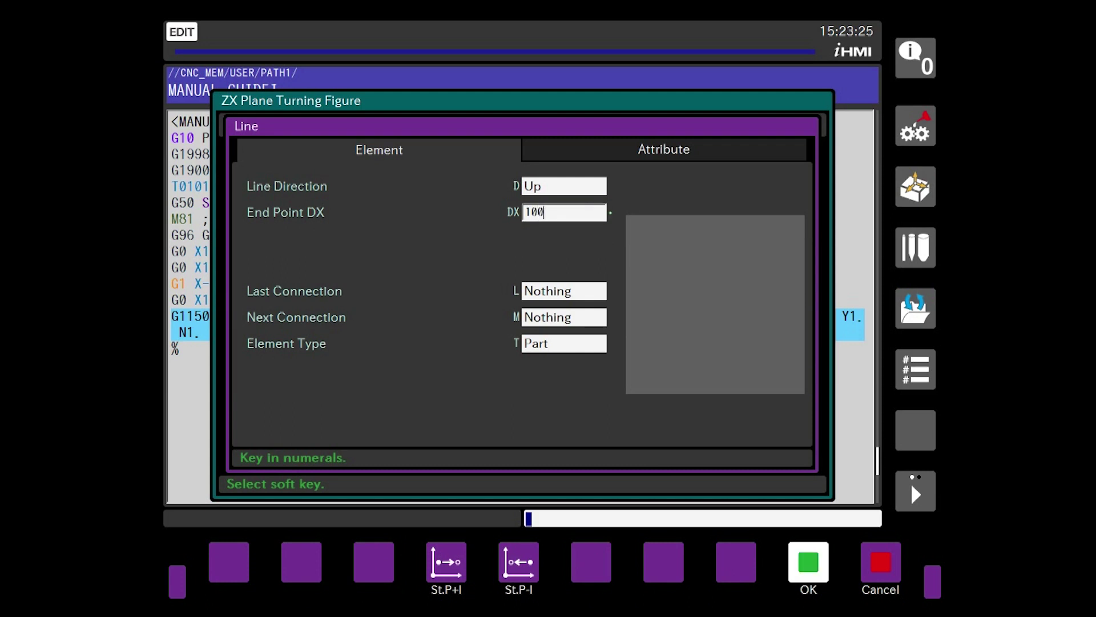
pyautogui.press('Return')
pyautogui.press('F12')
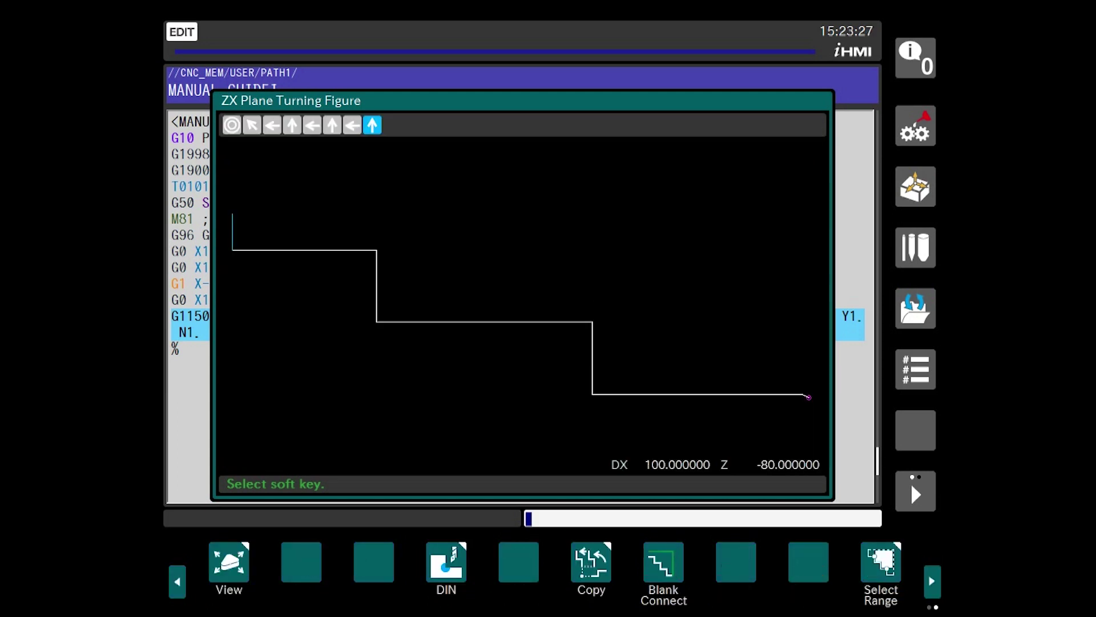
pyautogui.press('F9')
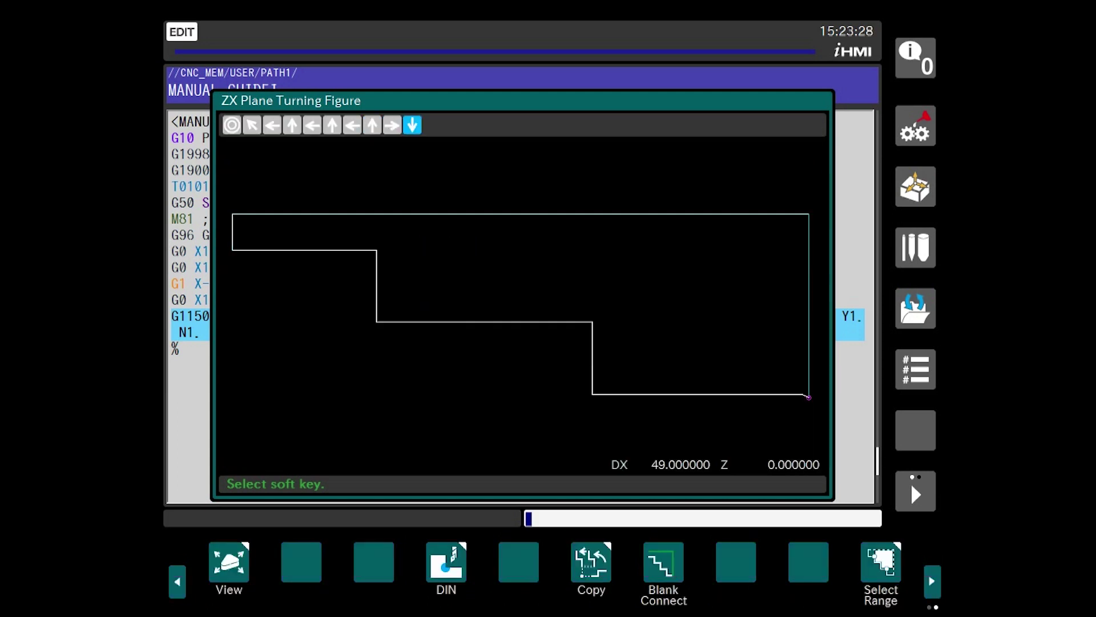
# Create the closed ZX turning figure and save it to the selected program
pyautogui.press('F12')
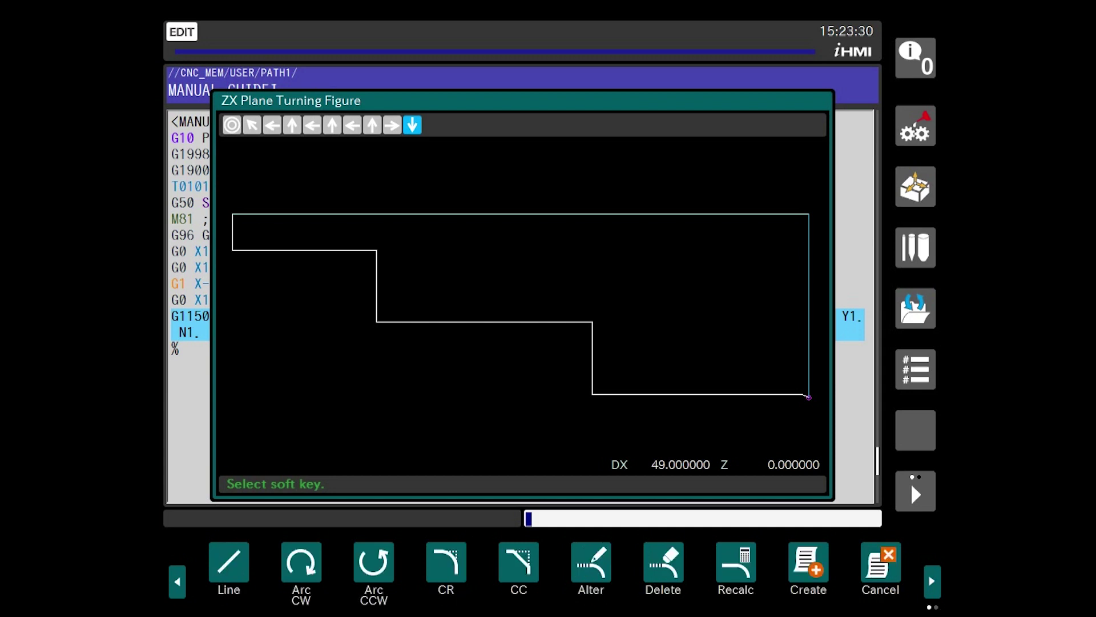
pyautogui.press('F9')
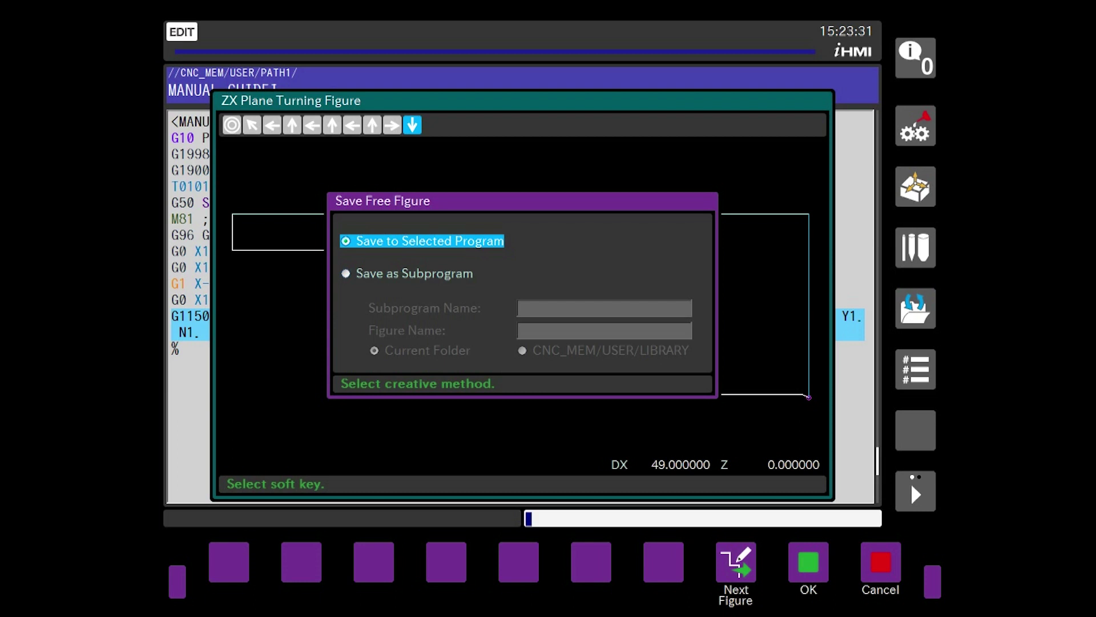
pyautogui.press('F9')
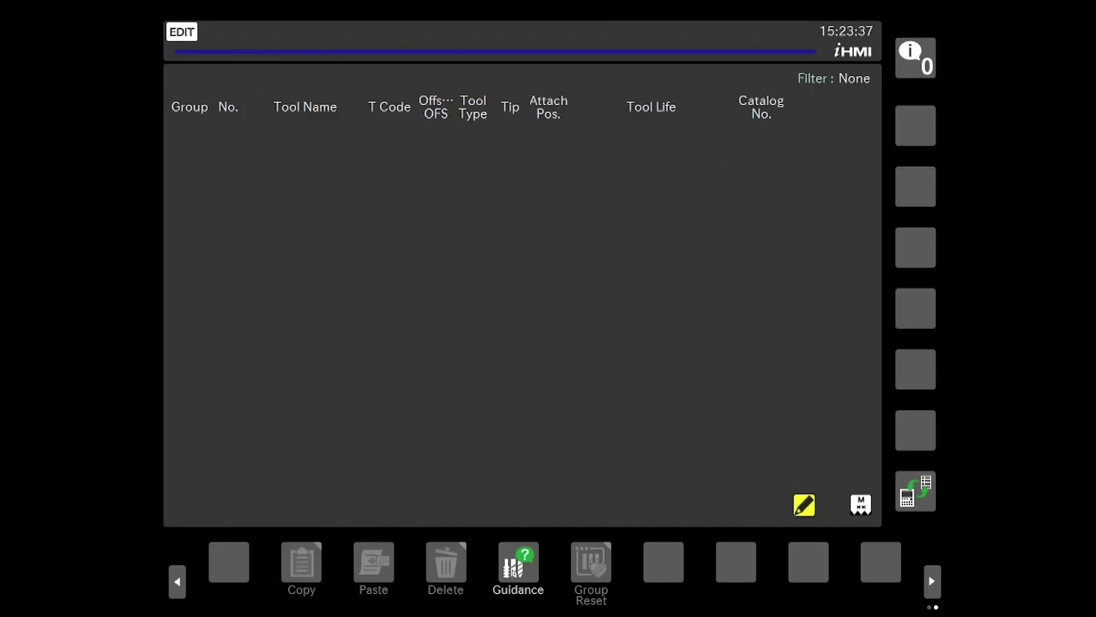
# Add a tool group in the tool list with group 1 and tool number (T code) 1
pyautogui.press('F12')
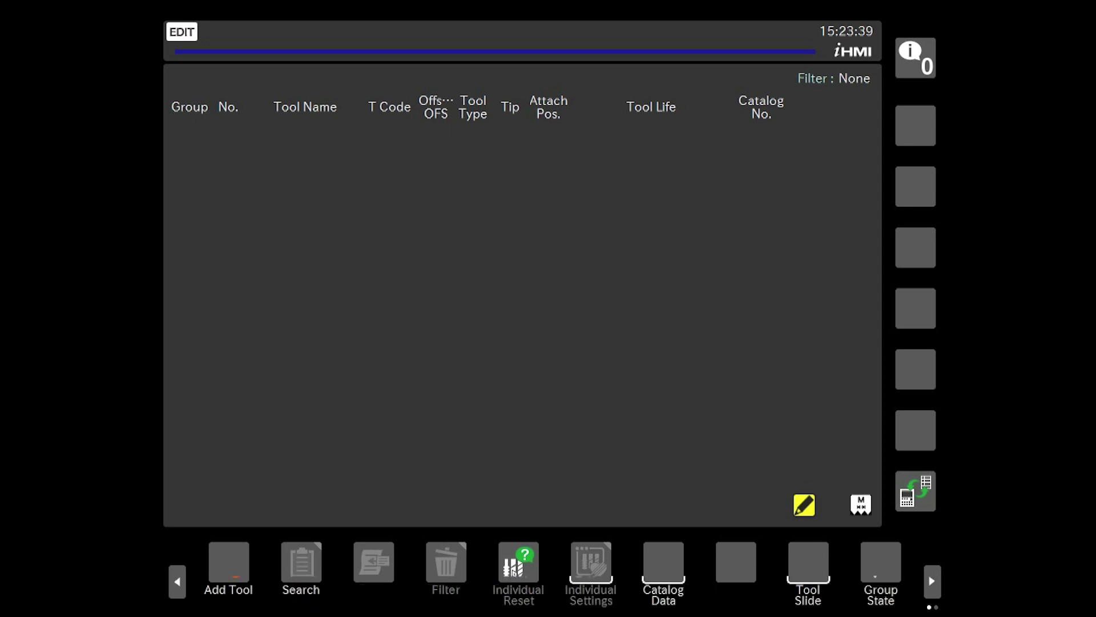
pyautogui.press('F1')
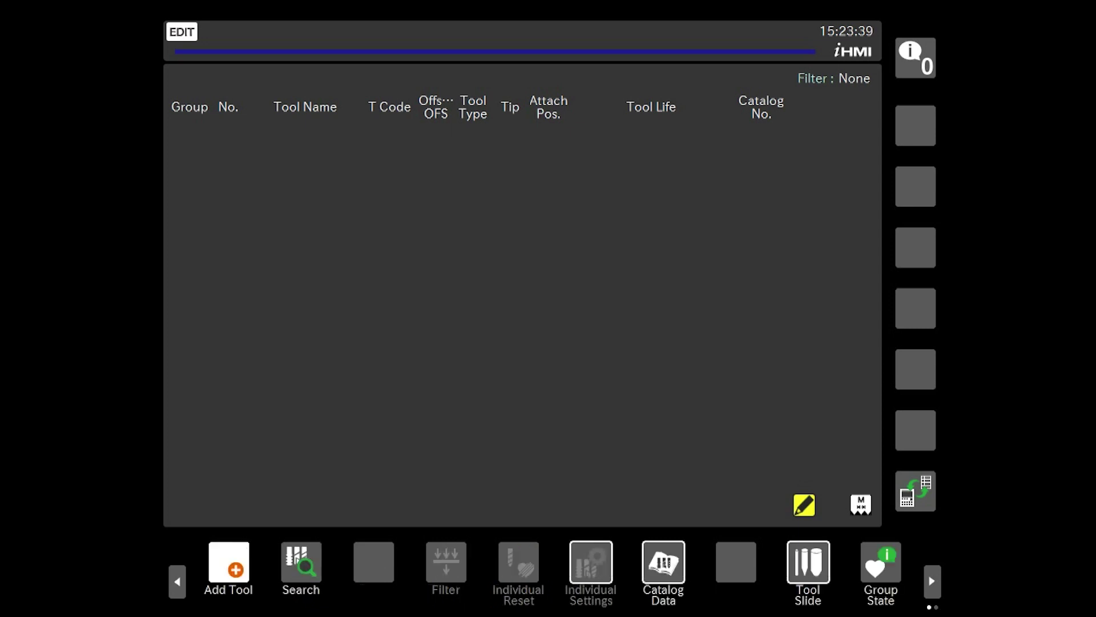
pyautogui.press('F1')
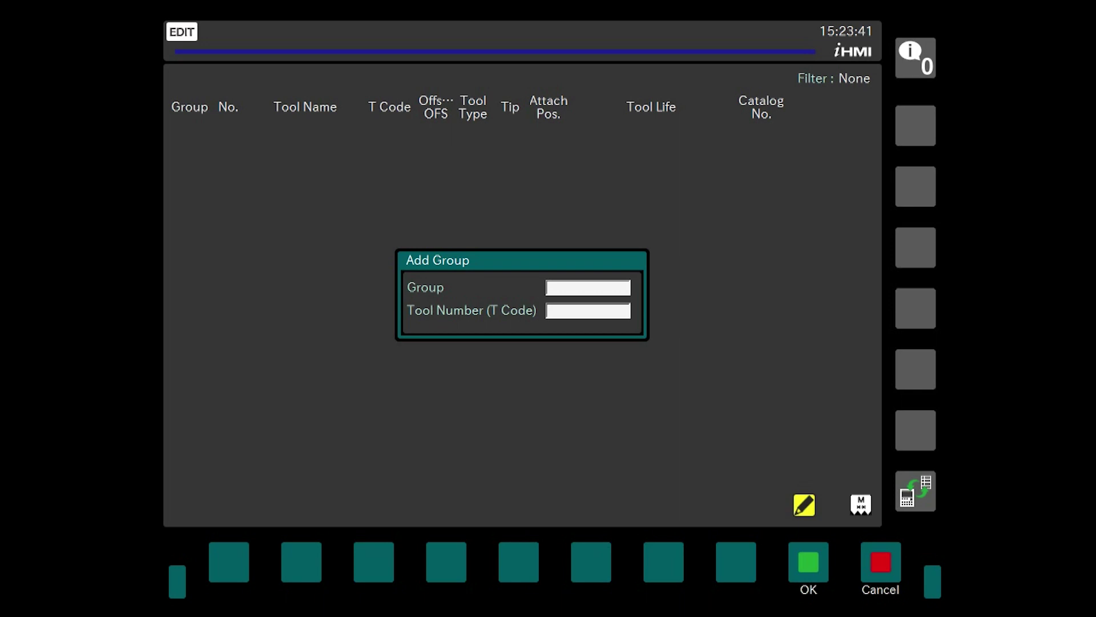
pyautogui.write('01')
pyautogui.click(587, 310)
pyautogui.write('01')
pyautogui.press('F9')
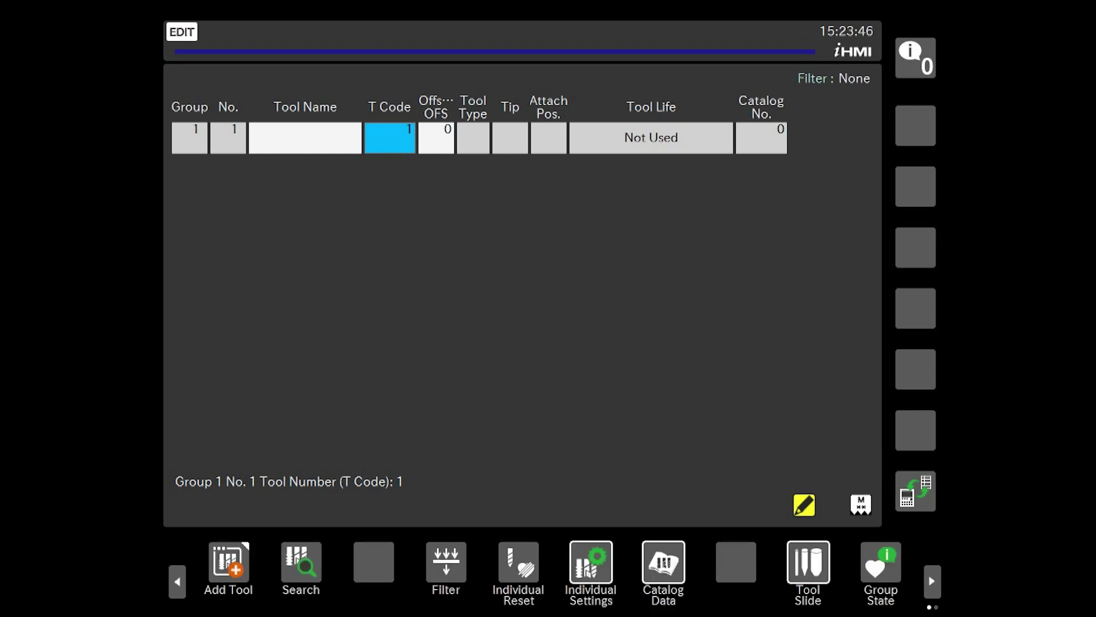
# Assign the Roughing EXT catalog entry to tool 1 and reflect its data
pyautogui.click(664, 562)
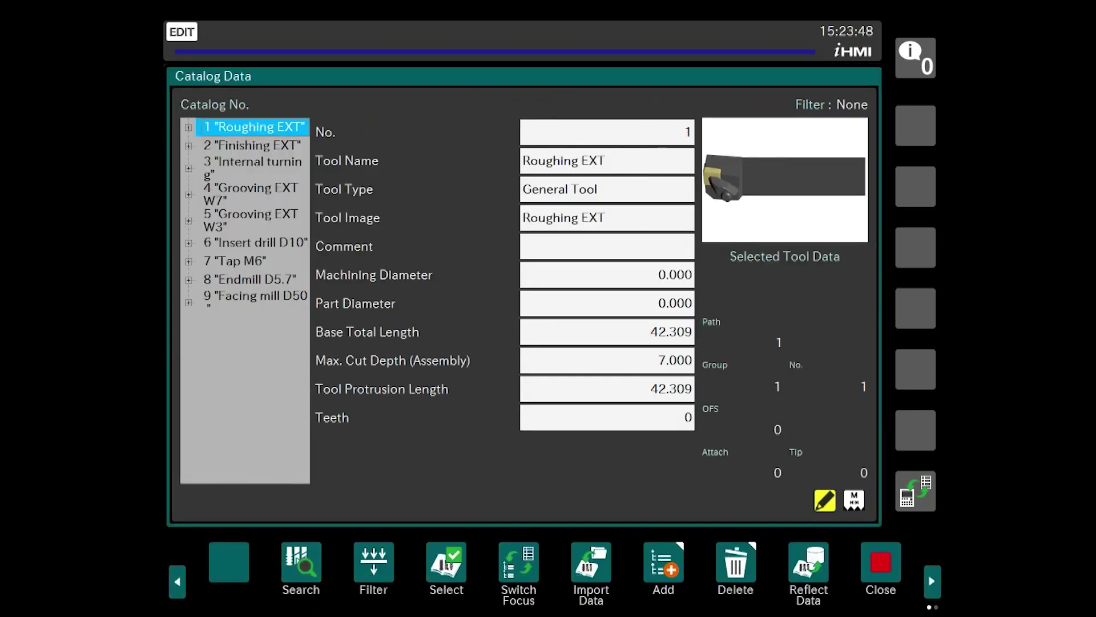
pyautogui.click(446, 562)
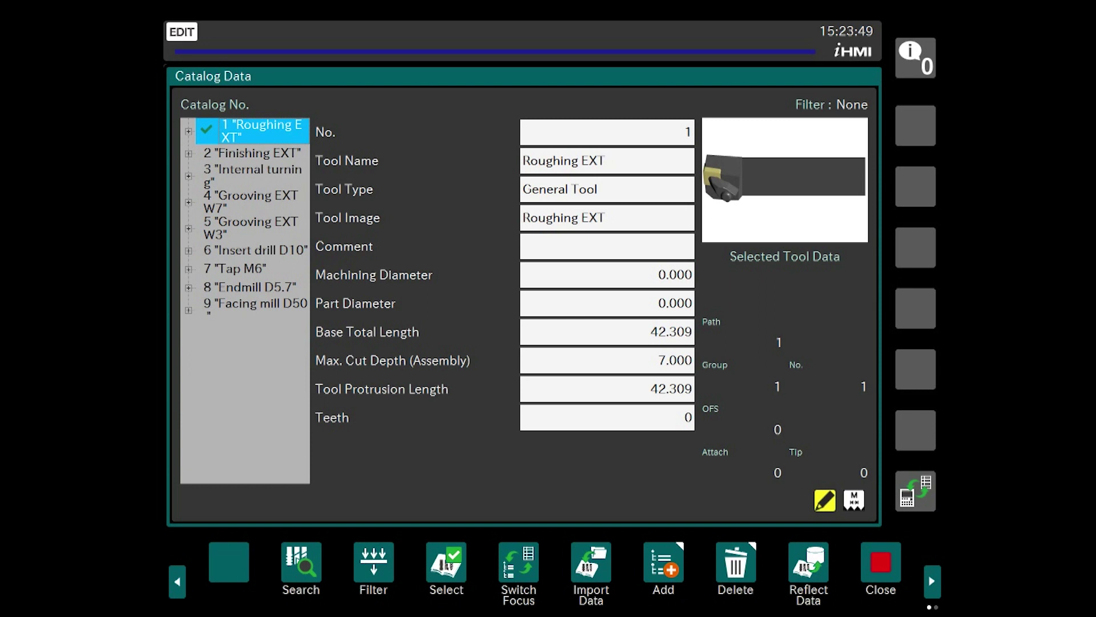
pyautogui.click(808, 571)
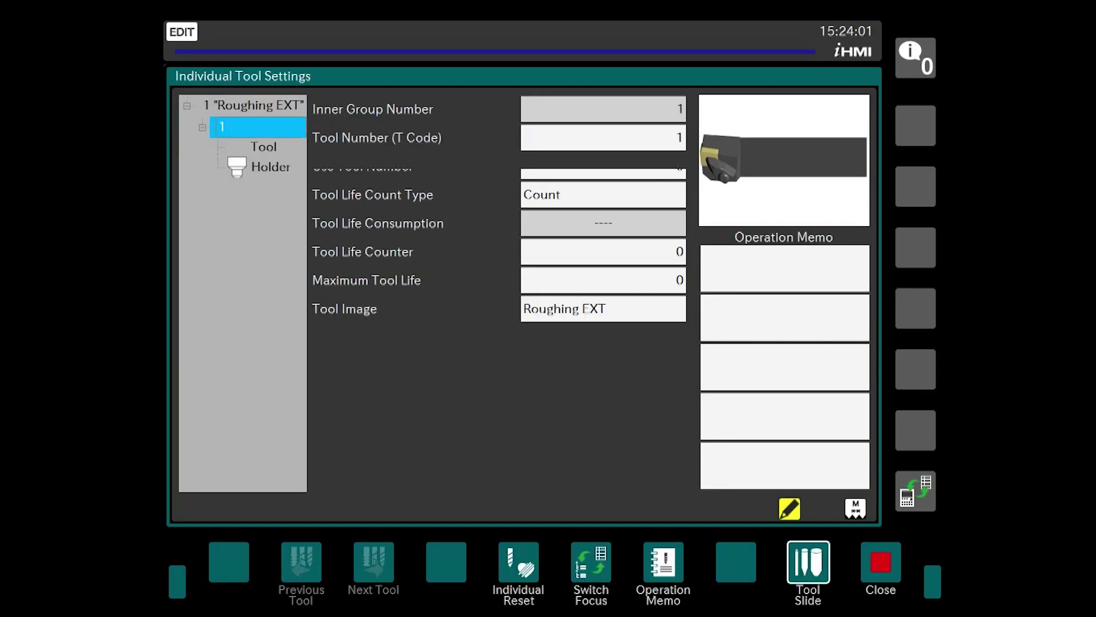
# Set the tool compensation number (OFS) of the Roughing EXT tool to 1 in its individual settings
pyautogui.click(263, 146)
pyautogui.click(603, 138)
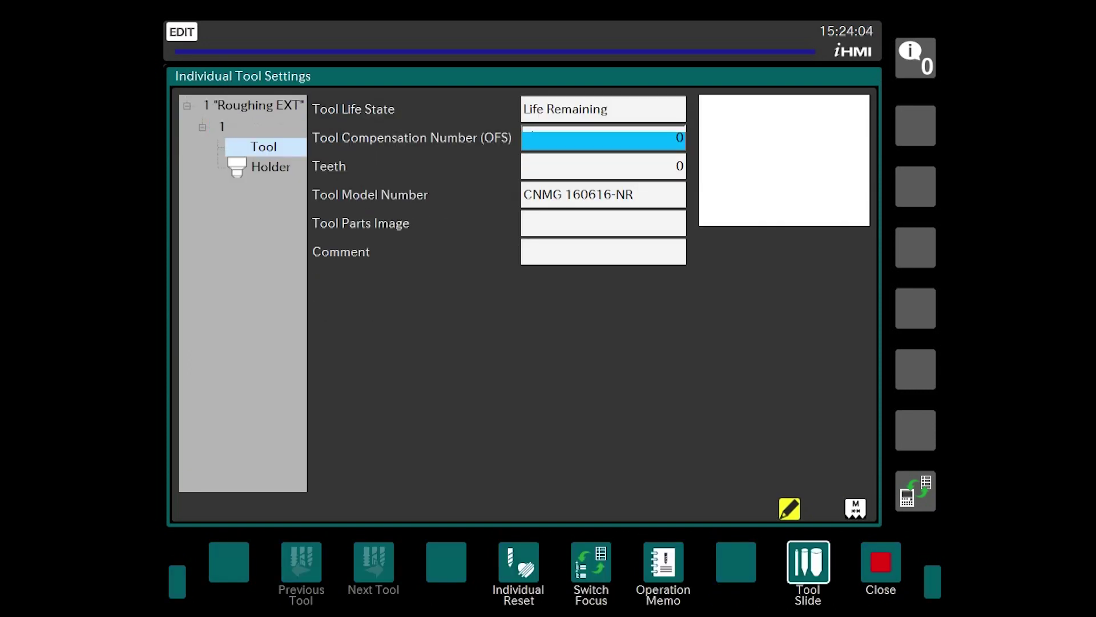
pyautogui.write('1')
pyautogui.press('Return')
# Review the roughing tool's axis offsets, tool radius, virtual tip direction, attach position, cutting and nose angles, and model number
pyautogui.click(602, 280)
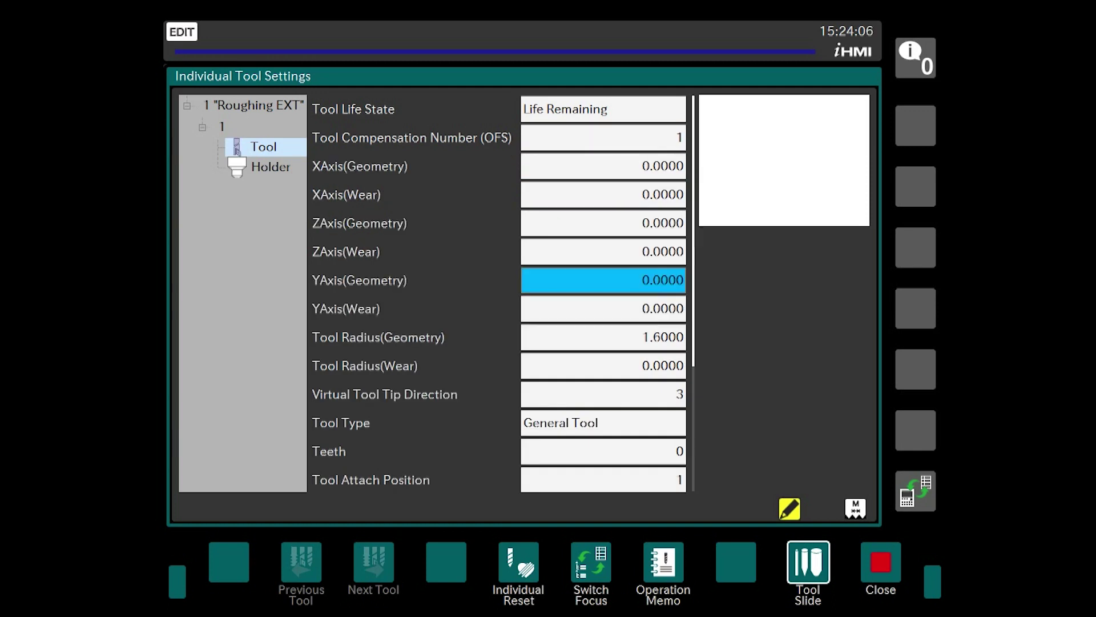
pyautogui.click(602, 336)
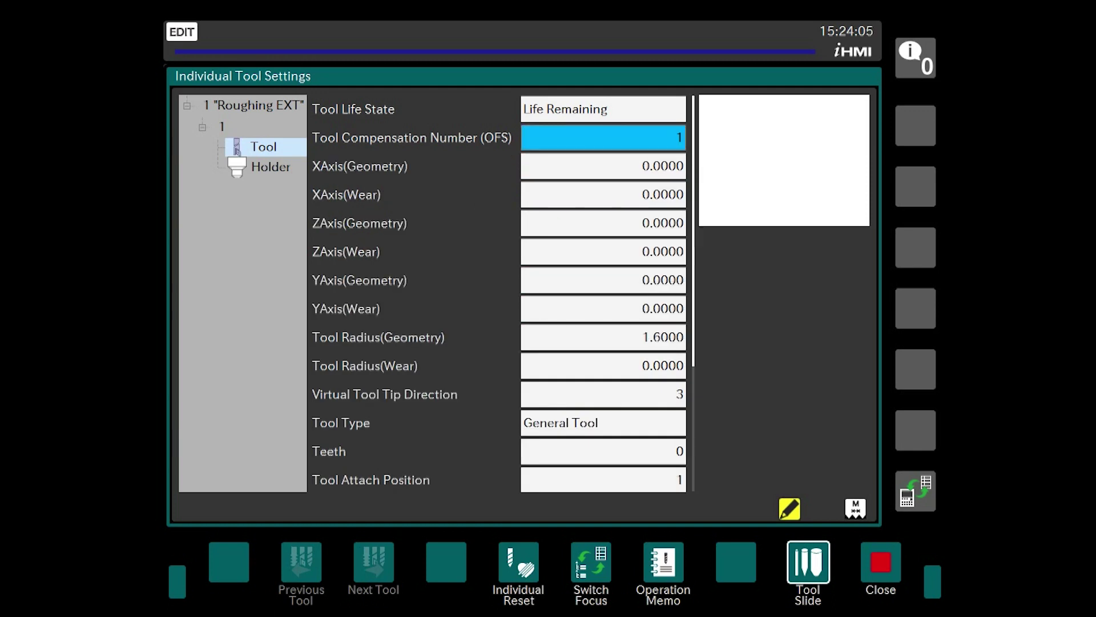
pyautogui.click(602, 166)
pyautogui.click(602, 280)
pyautogui.click(602, 337)
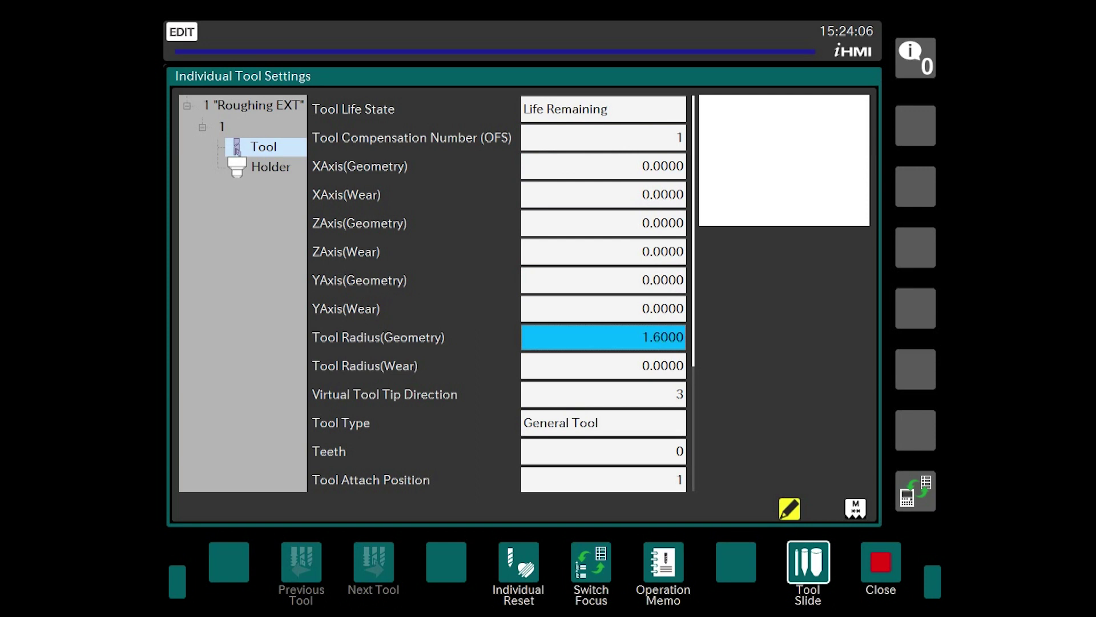
pyautogui.press('Down')
pyautogui.press('Down')
pyautogui.press('Down')
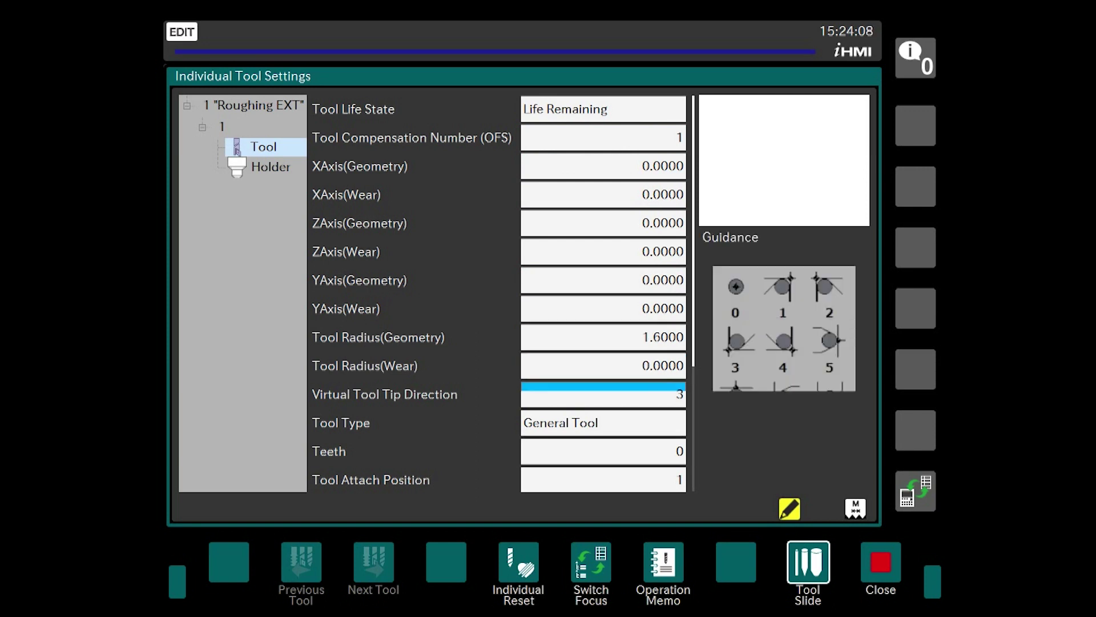
pyautogui.press('Down')
pyautogui.press('Down')
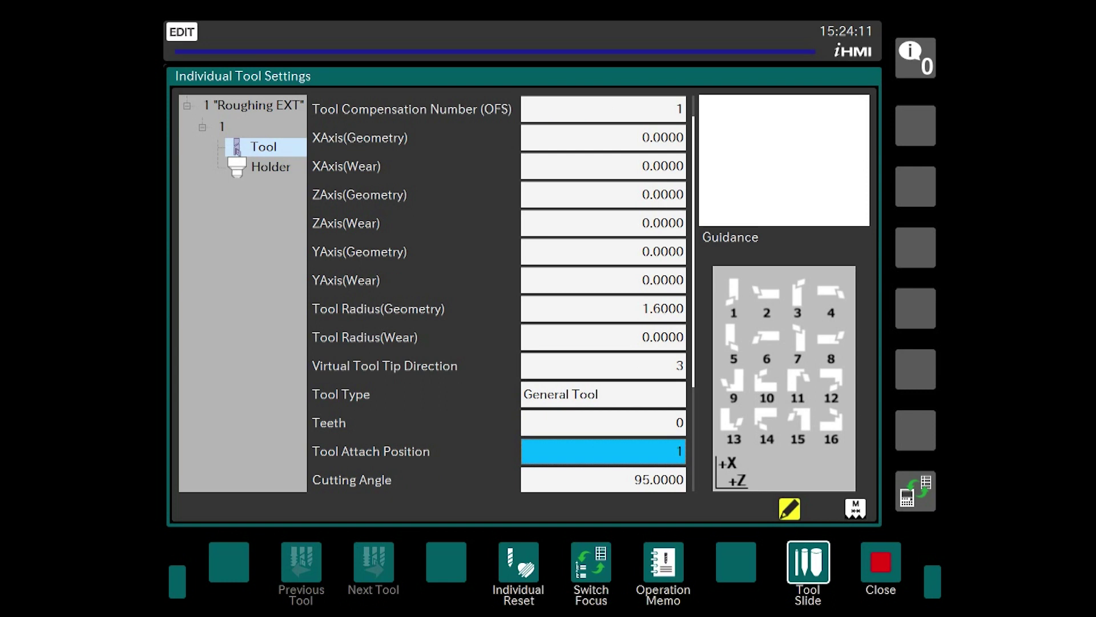
pyautogui.press('Down')
pyautogui.press('Down')
pyautogui.press('Down')
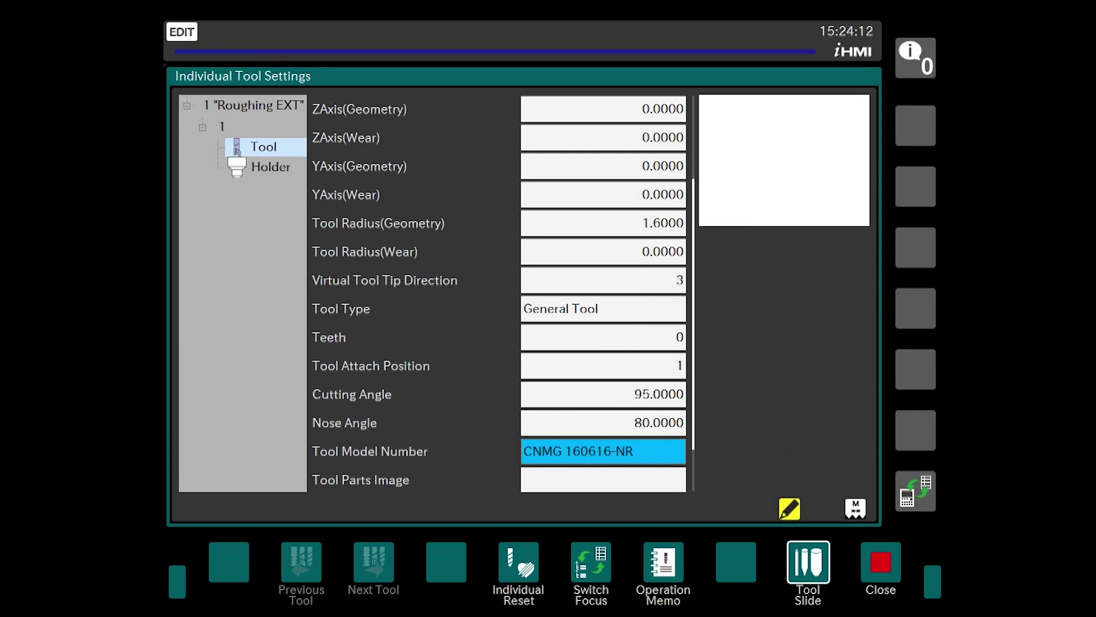
pyautogui.press('Escape')
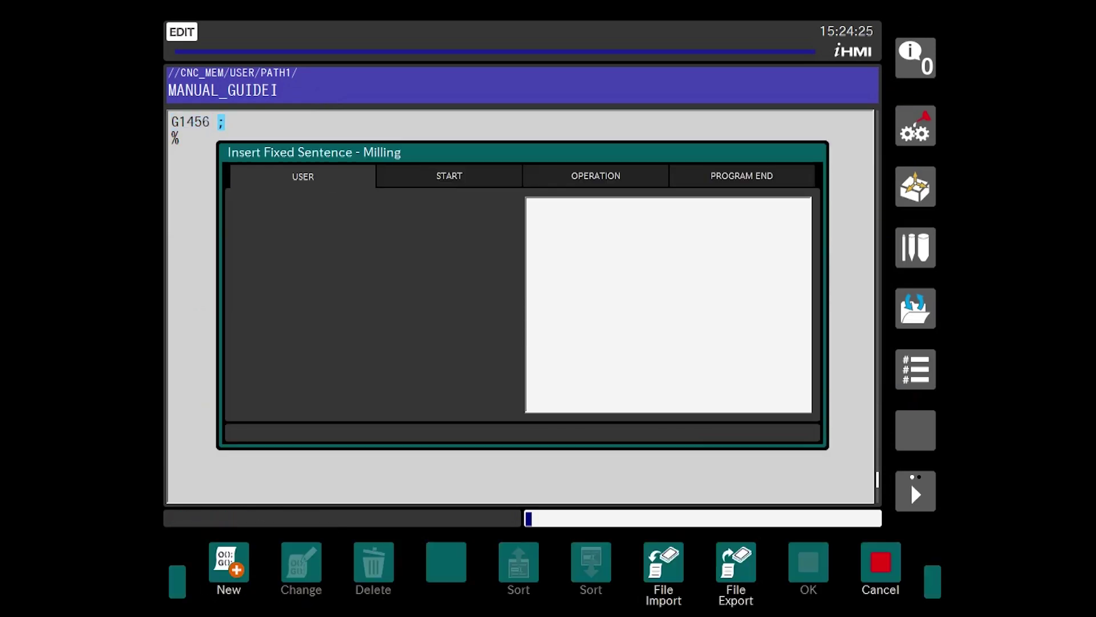
# Insert the CHANGE OF TOOL STATION fixed sentence for milling after the G1456 block
pyautogui.press('Right')
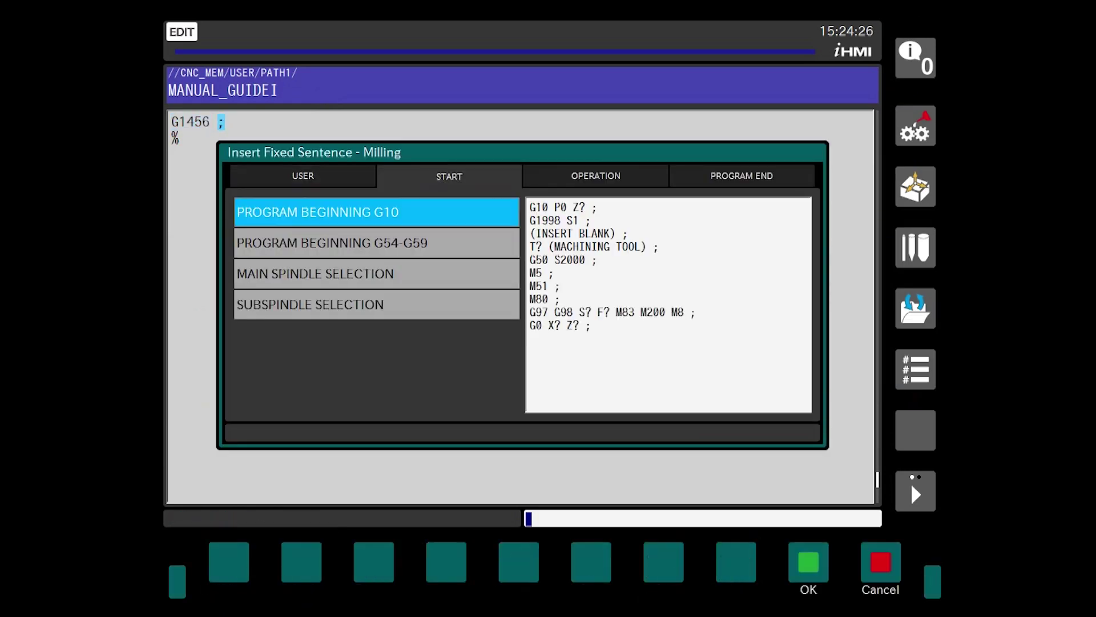
pyautogui.press('Right')
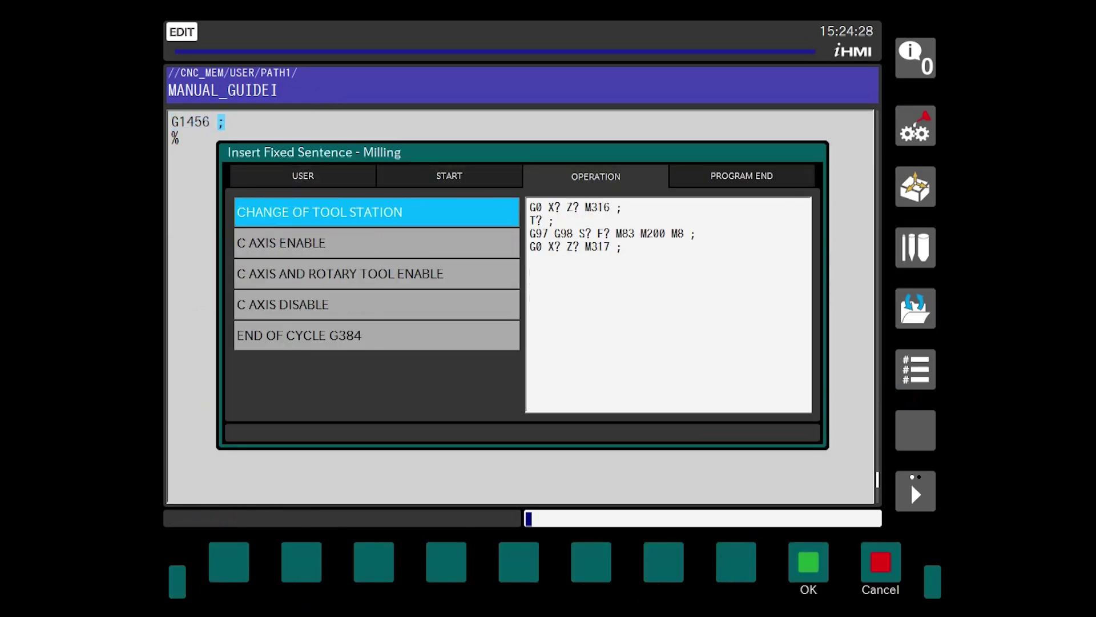
pyautogui.press('Return')
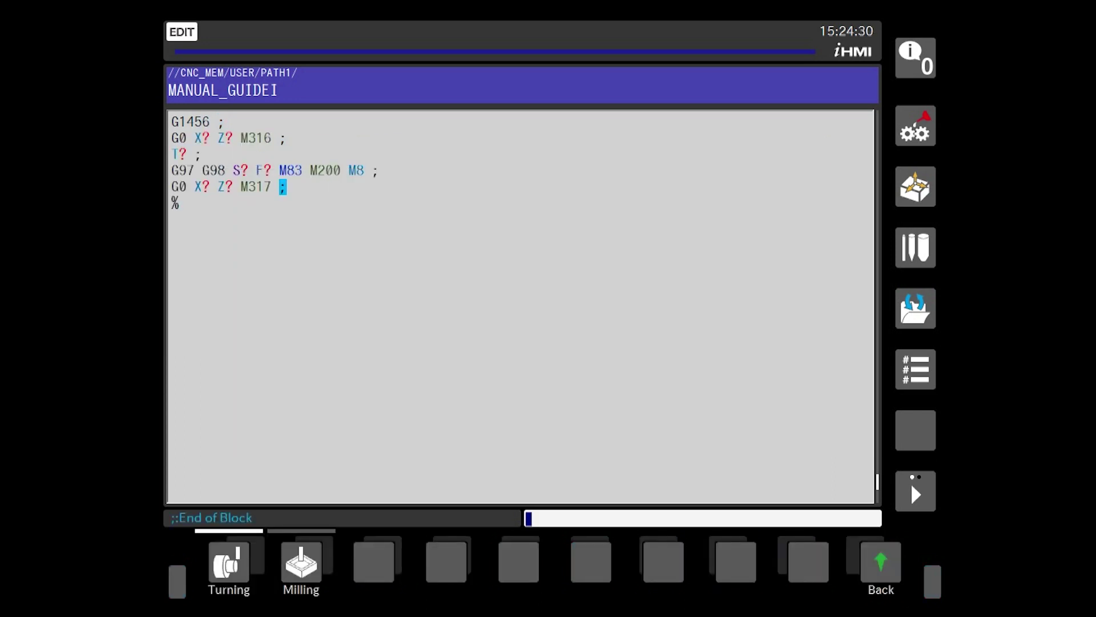
# Fill in the tool change position as X300 Z300 and the tool call as T0202
pyautogui.press('Up')
pyautogui.press('Up')
pyautogui.press('Up')
pyautogui.press('Up')
pyautogui.press('Right')
pyautogui.press('Right')
pyautogui.write('300')
pyautogui.press('Return')
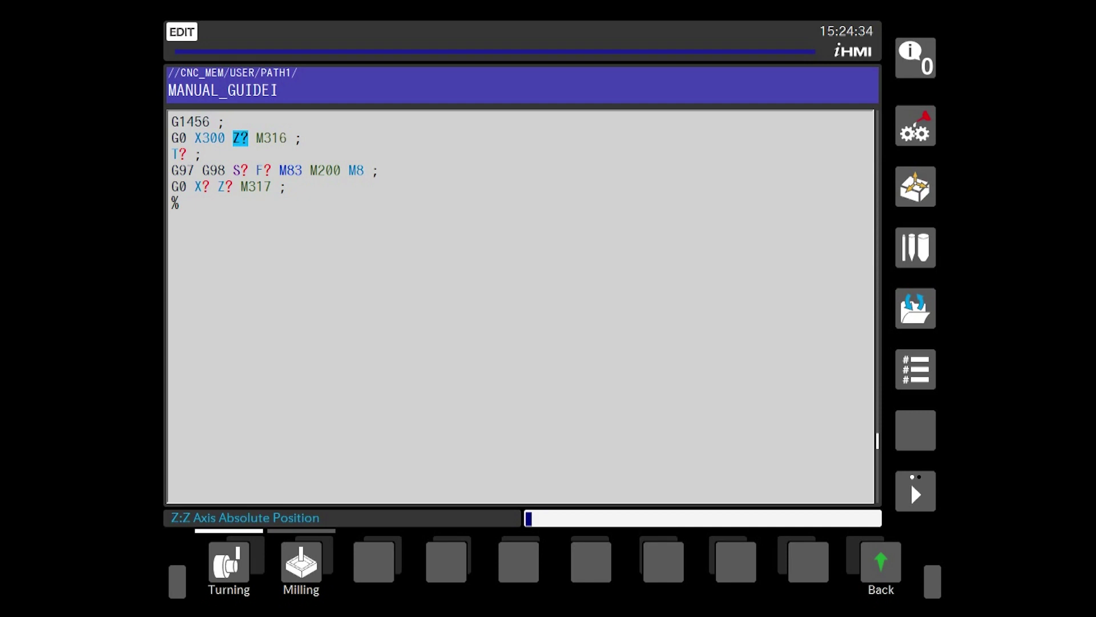
pyautogui.write('300')
pyautogui.press('Return')
pyautogui.write('0202')
pyautogui.press('Return')
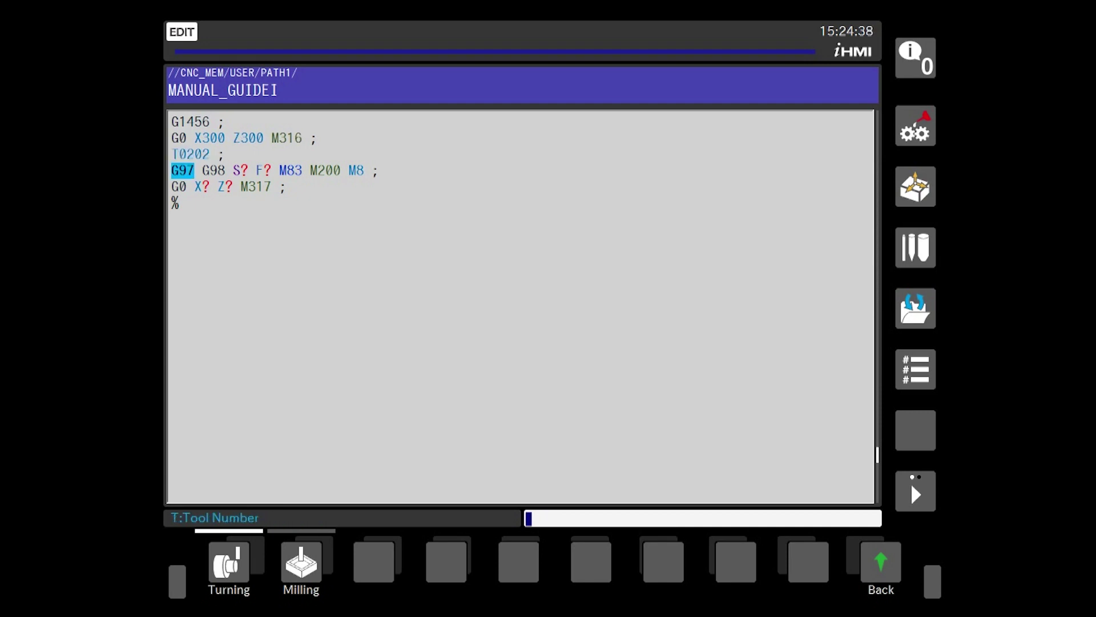
# Set the spindle speed to S2000 and the feed rate to F200 in the G97 G98 block
pyautogui.write('2000')
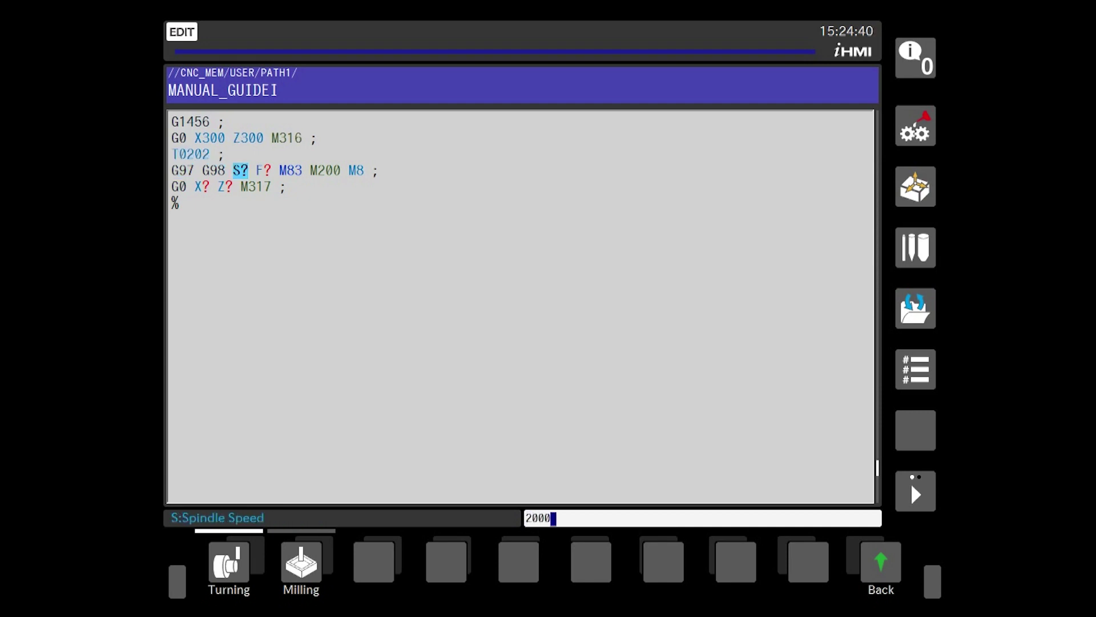
pyautogui.press('Return')
pyautogui.write('20')
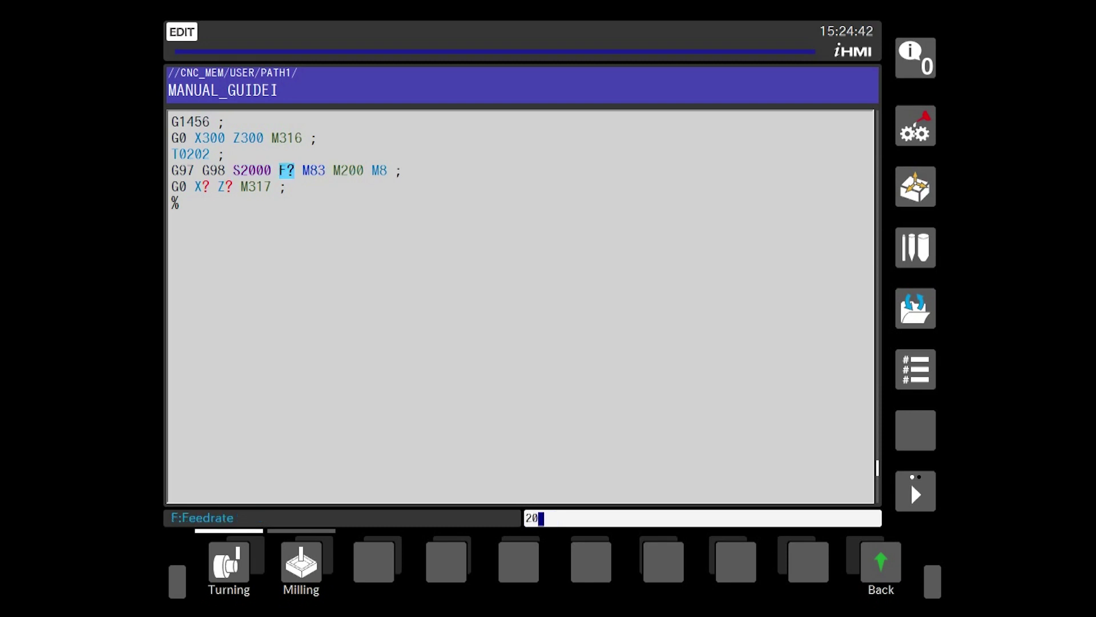
pyautogui.write('0')
pyautogui.press('Return')
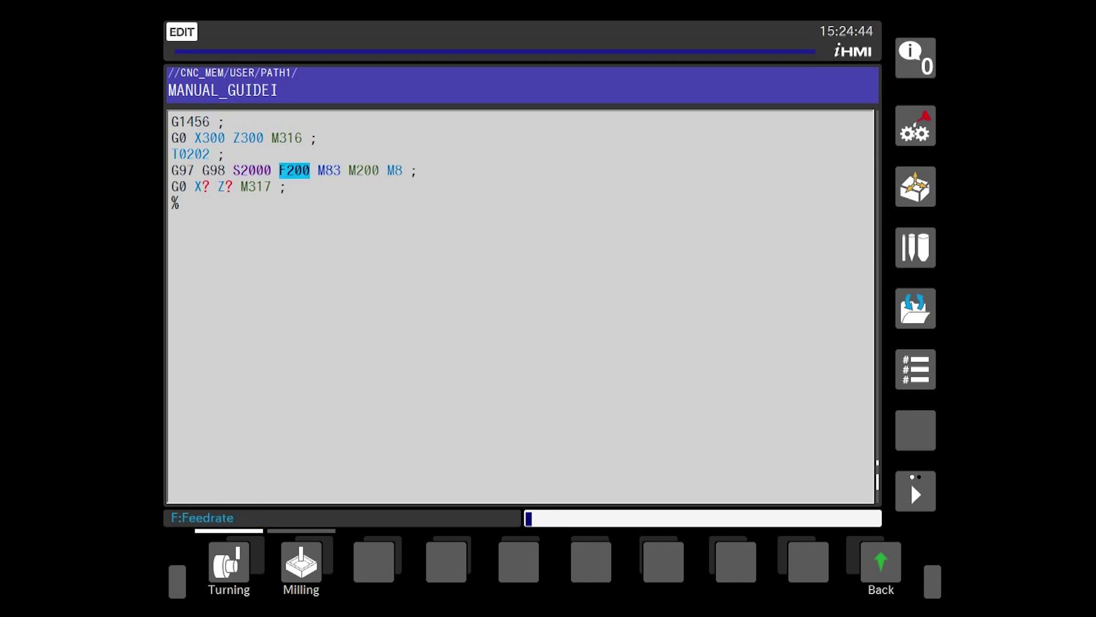
# Set the M317 approach block to X30 Z5 and append the M5, M51, M80, G28 H0 and G98 G97 F200 blocks
pyautogui.write('30')
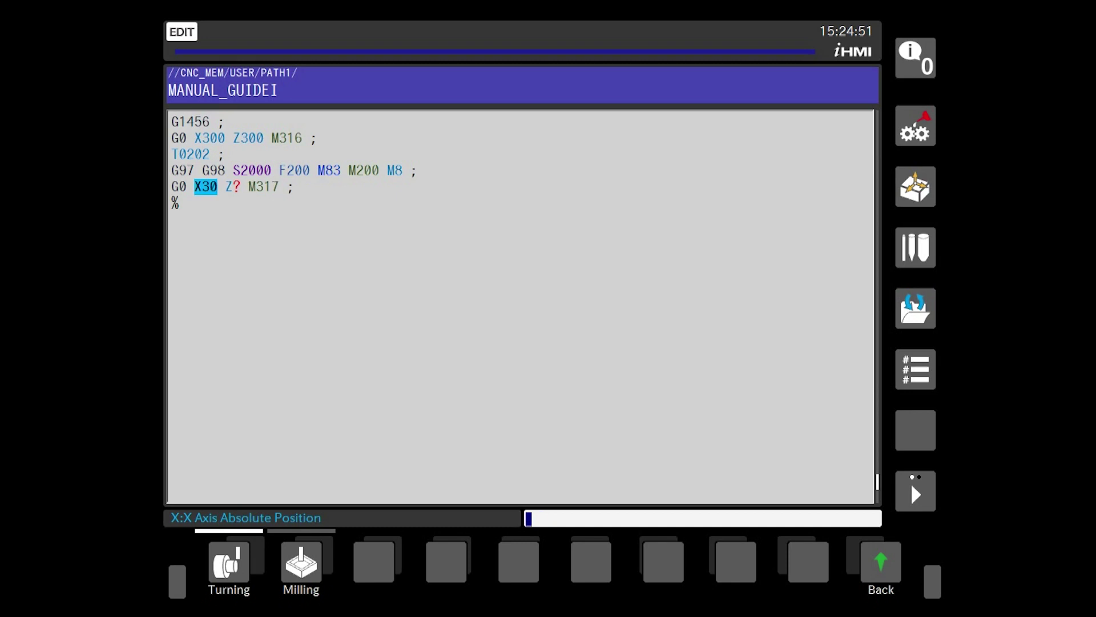
pyautogui.press('Return')
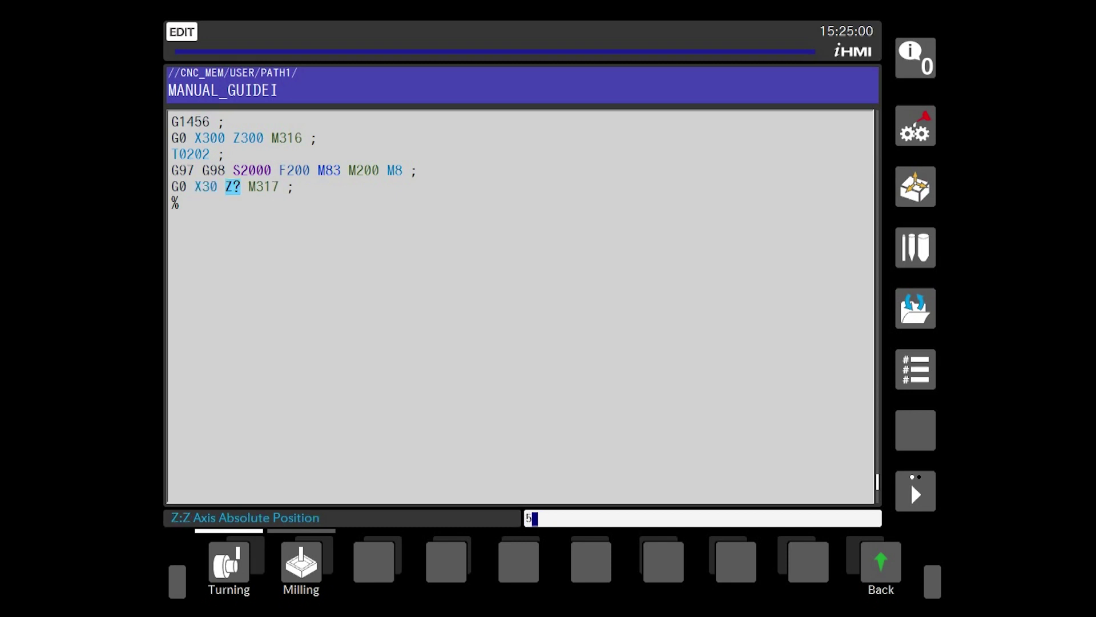
pyautogui.write('5')
pyautogui.press('Return')
pyautogui.press('Return')
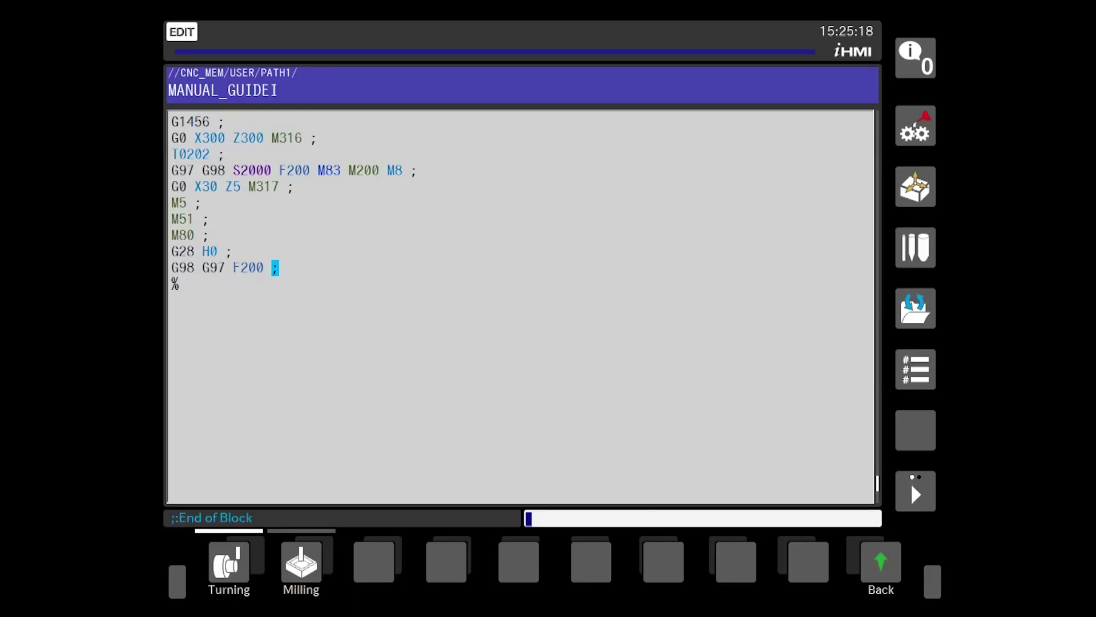
# Start a Drilling hole machining cycle for milling with the reference point mode set to Ref.Pos
pyautogui.press('F2')
pyautogui.click(393, 277)
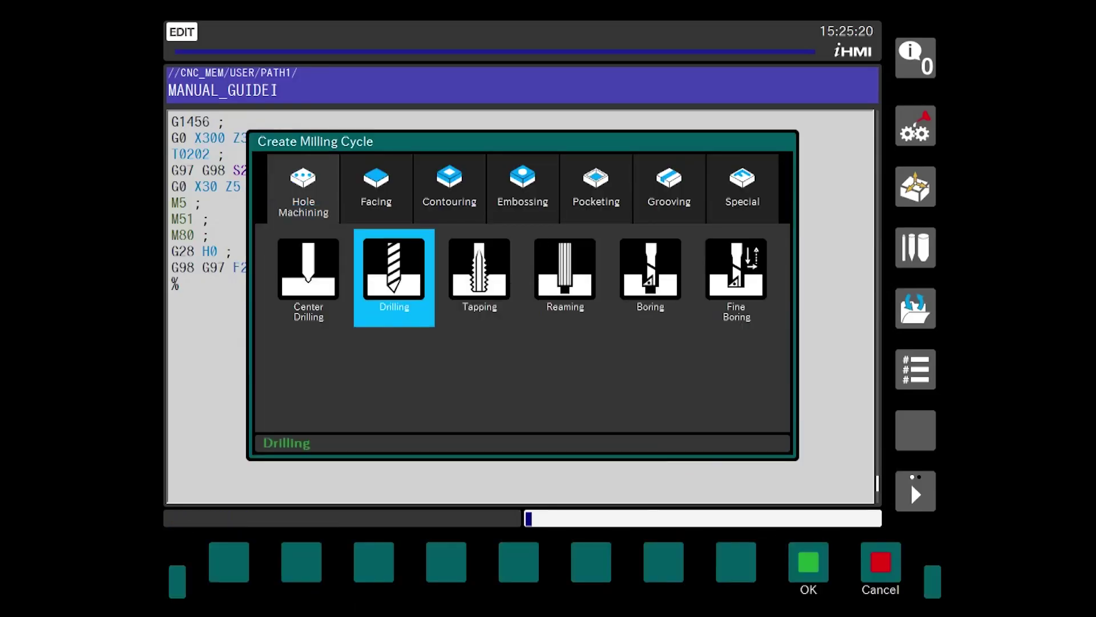
pyautogui.press('F9')
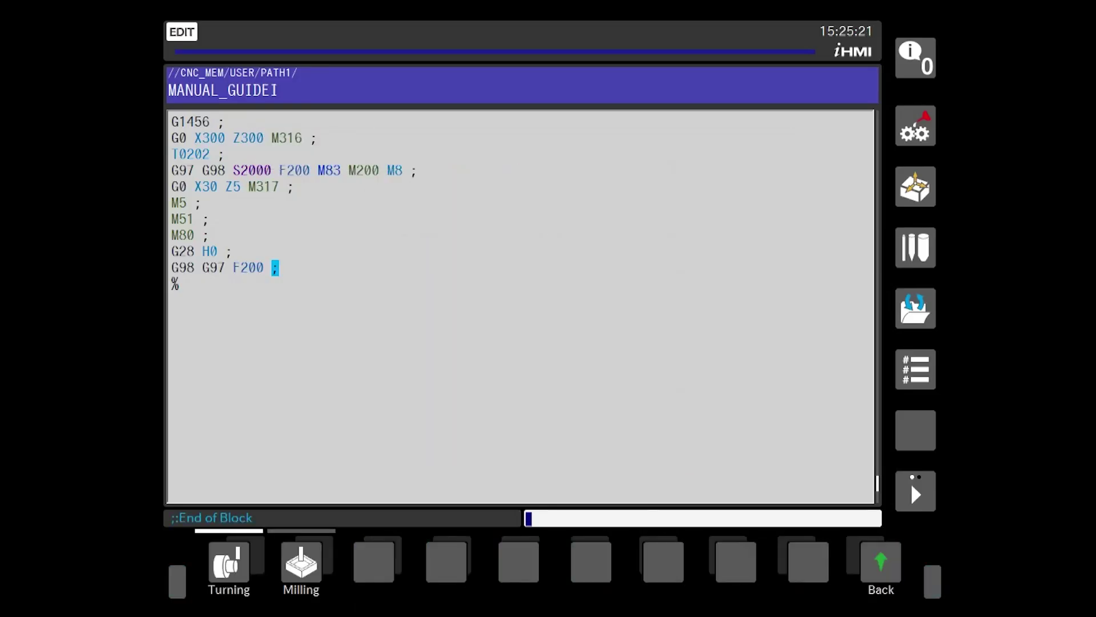
pyautogui.click(564, 238)
pyautogui.press('F3')
# Set the drilling cut depth to -30 and the feed rate to 200, and insert the cycle with X->Z approach motion
pyautogui.click(564, 291)
pyautogui.write('-30')
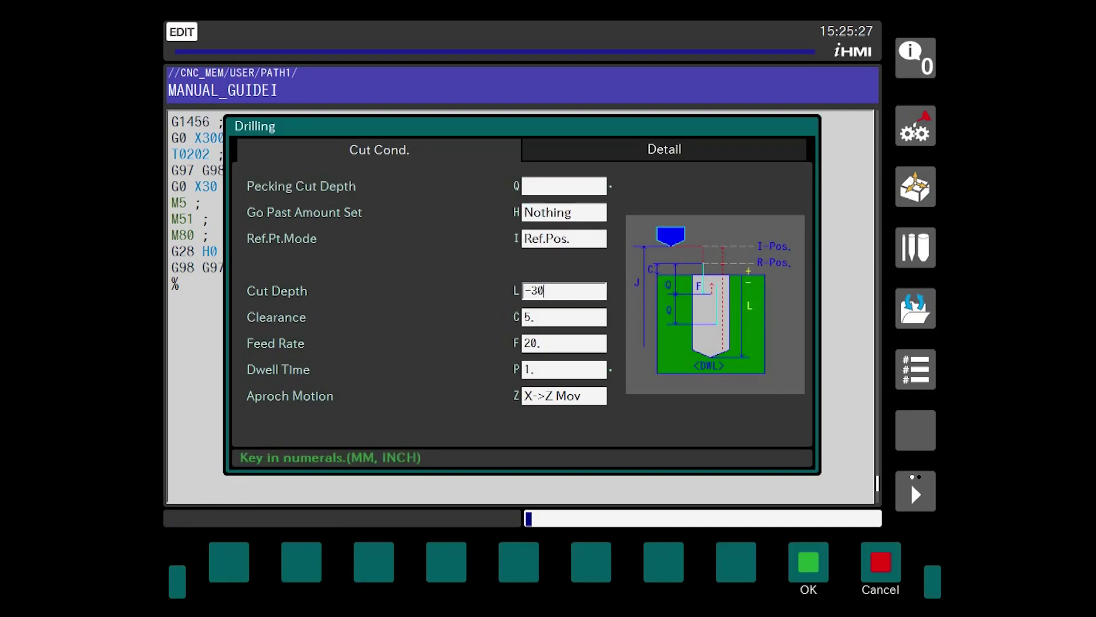
pyautogui.press('Down')
pyautogui.press('Down')
pyautogui.write('200')
pyautogui.press('Down')
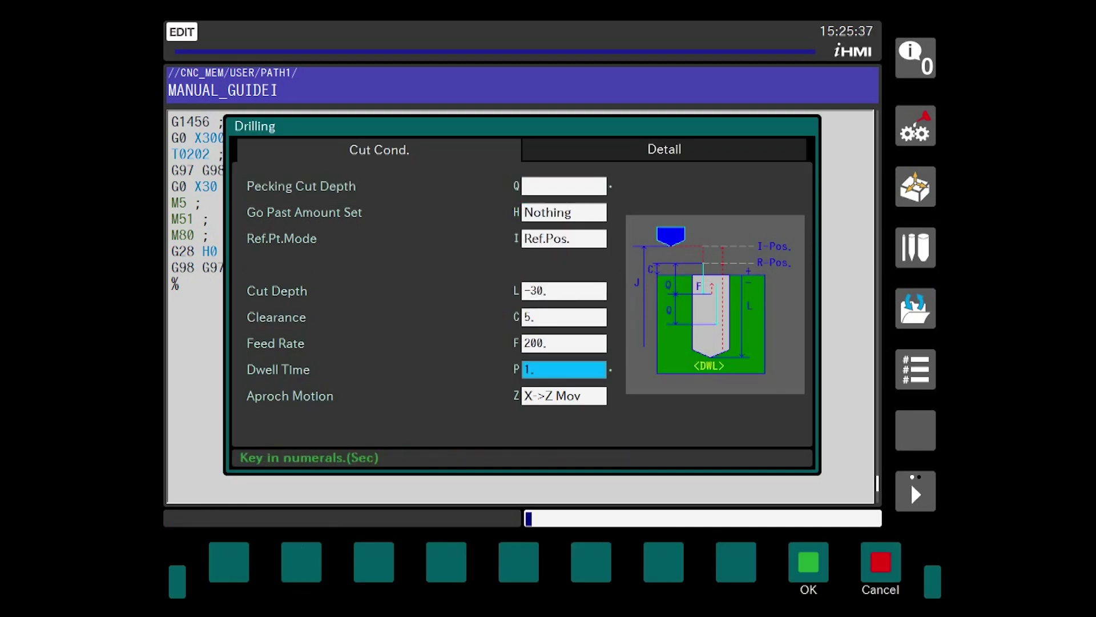
pyautogui.press('Down')
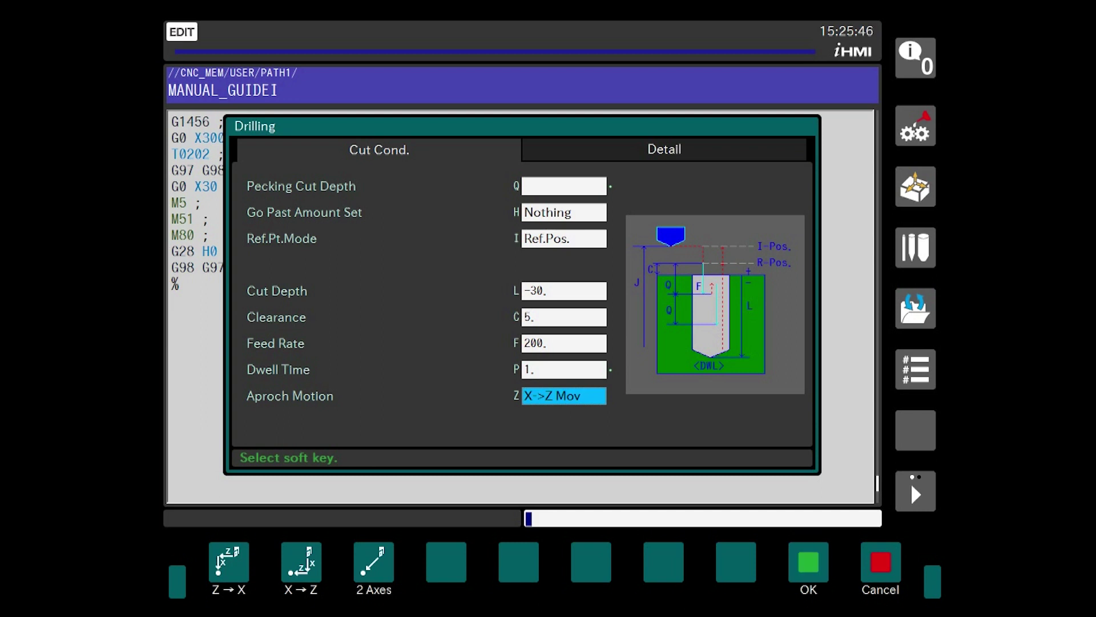
pyautogui.press('Return')
# Start an XY-Circle Points figure for the drilling cycle with center X0 Y0 and radius 15
pyautogui.click(737, 299)
pyautogui.press('Return')
pyautogui.press('Down')
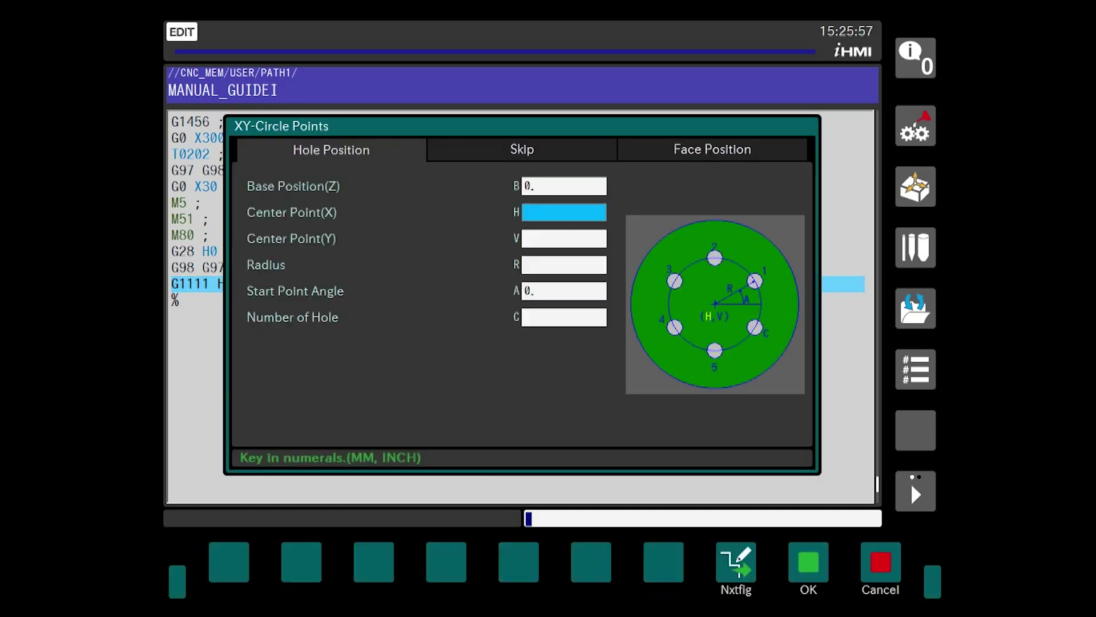
pyautogui.write('0')
pyautogui.press('Return')
pyautogui.write('0')
pyautogui.press('Return')
pyautogui.write('15')
pyautogui.press('Return')
# Set the number of holes to 6 and save the figure to the selected program
pyautogui.press('Down')
pyautogui.write('6')
pyautogui.press('Return')
pyautogui.press('Right')
pyautogui.press('F9')
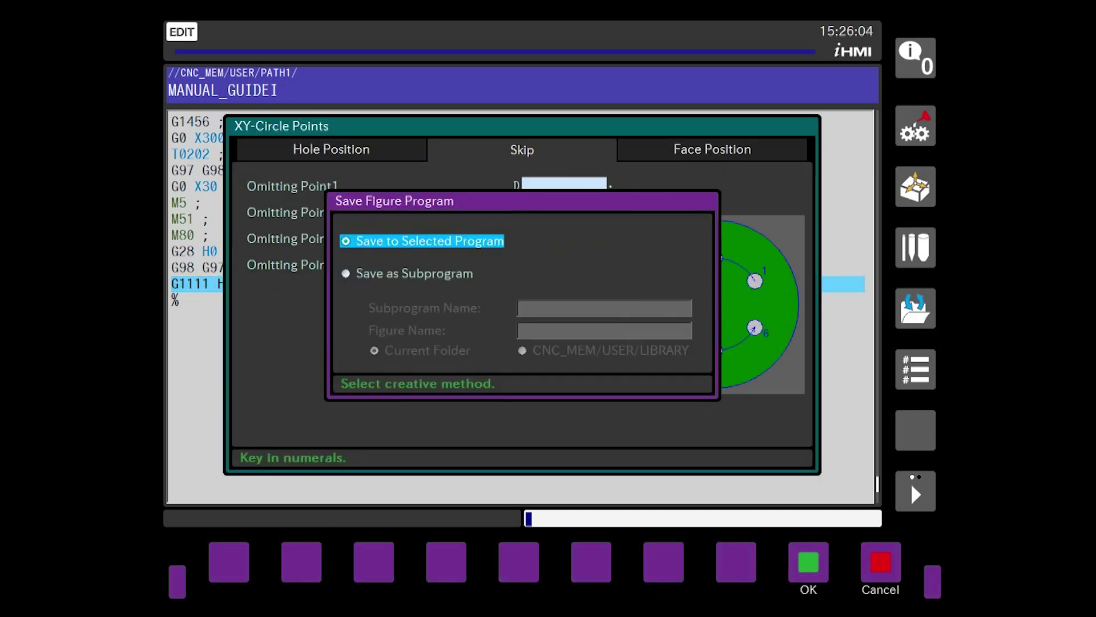
pyautogui.press('Return')
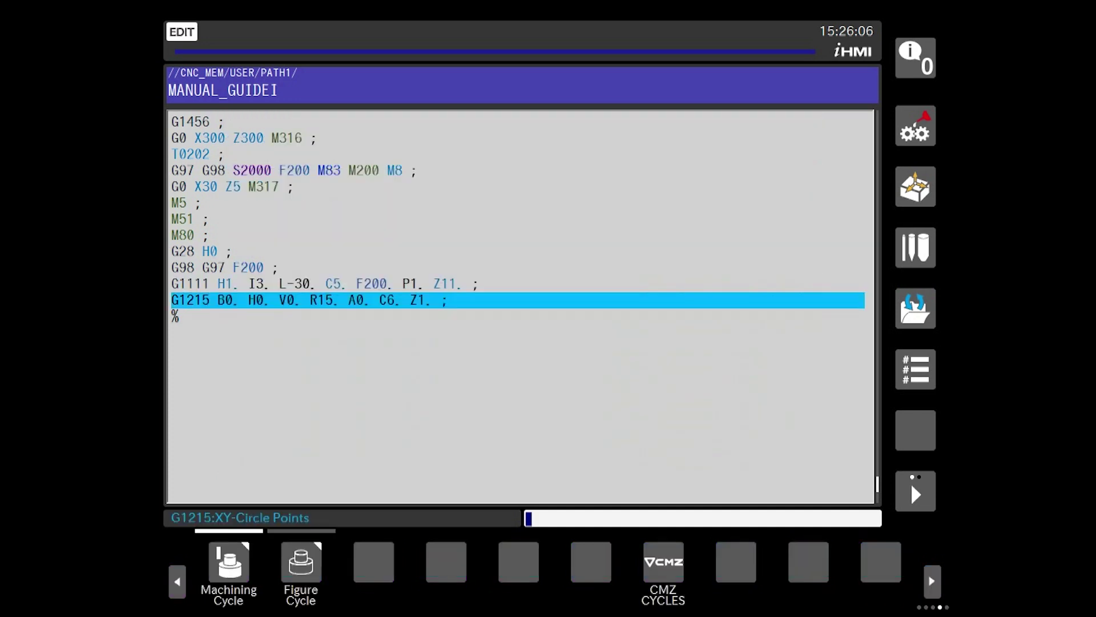
# Move the program cursor to the end of the G1215 circle-points block
pyautogui.press('Right')
pyautogui.press('Right')
pyautogui.press('Right')
pyautogui.press('Right')
pyautogui.press('Right')
pyautogui.press('Right')
pyautogui.press('Right')
pyautogui.press('Right')
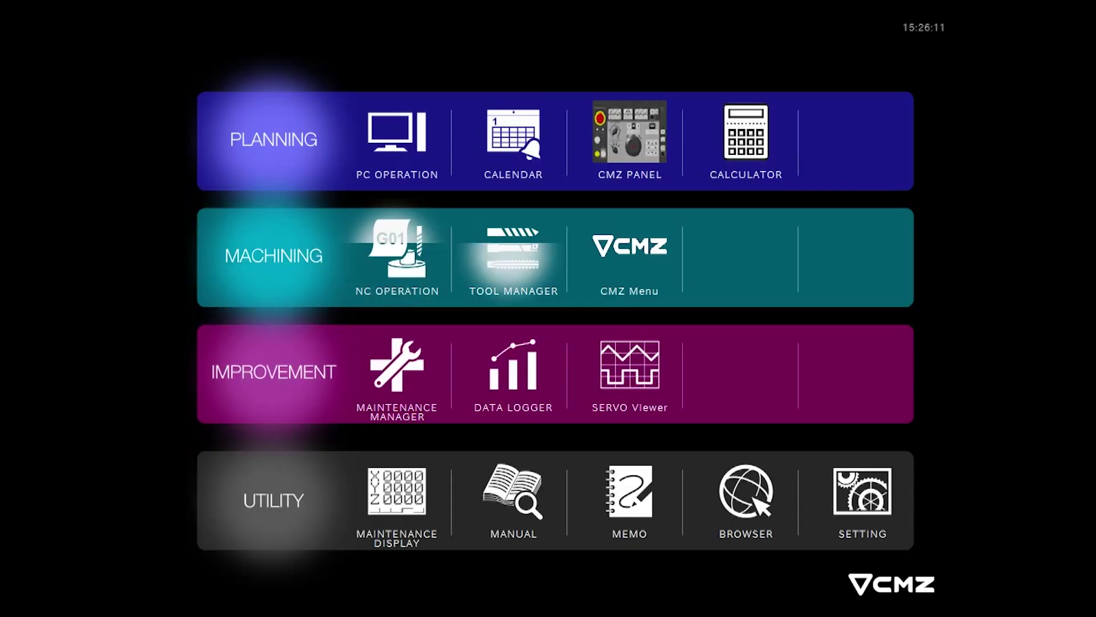
# Switch to the Tool Manager and add tool group 02 with tool number 2, named TALADROD10
pyautogui.click(506, 245)
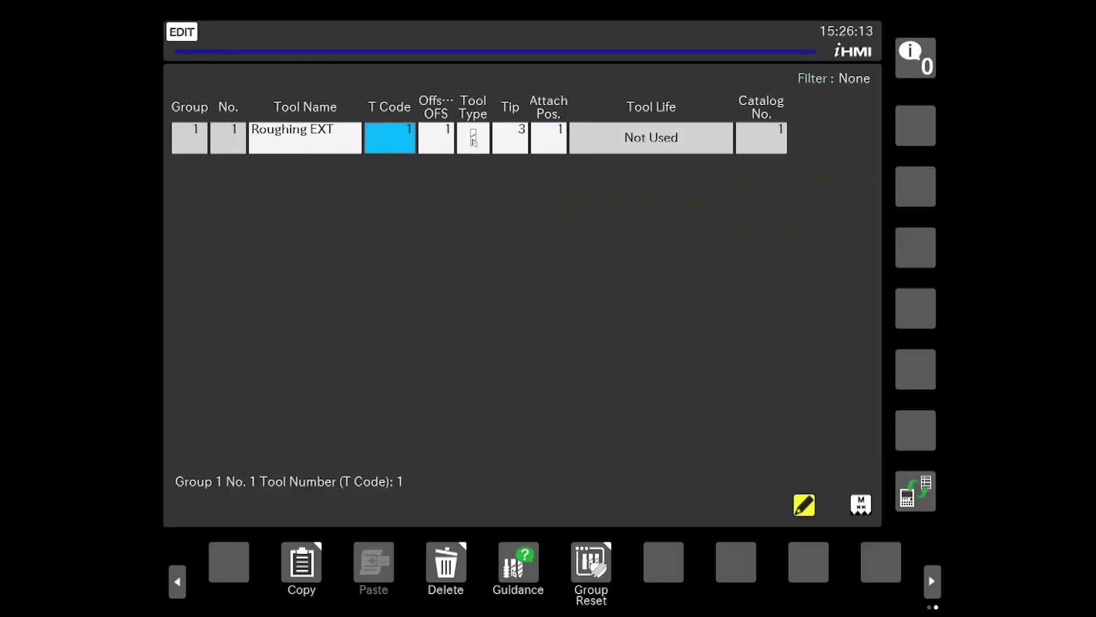
pyautogui.click(177, 582)
pyautogui.click(228, 562)
pyautogui.click(228, 561)
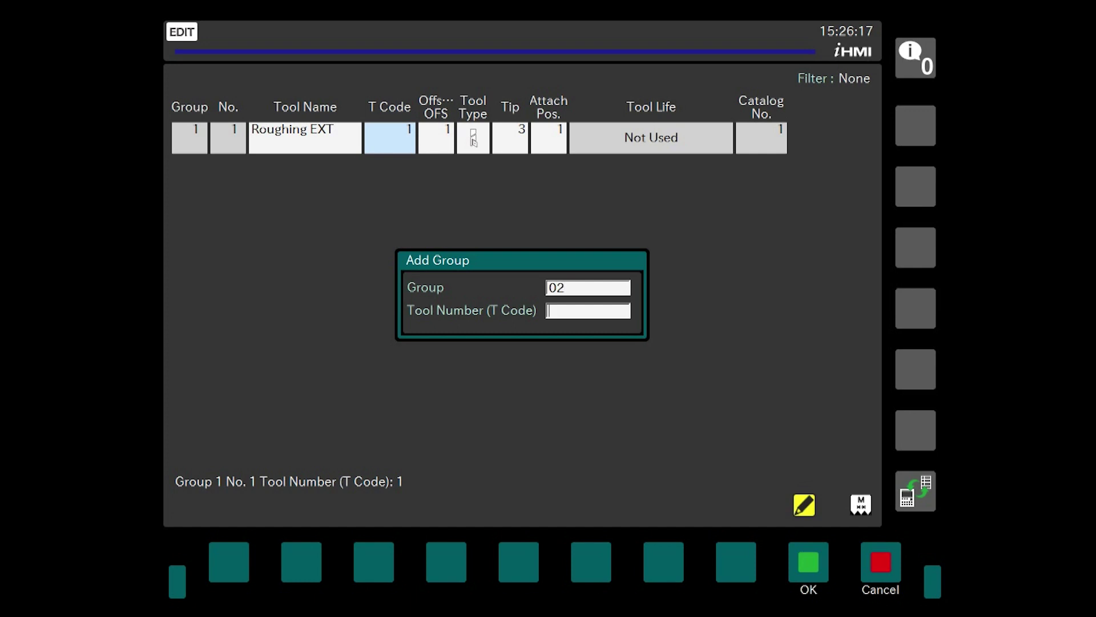
pyautogui.press('Return')
pyautogui.write('TALADROD10')
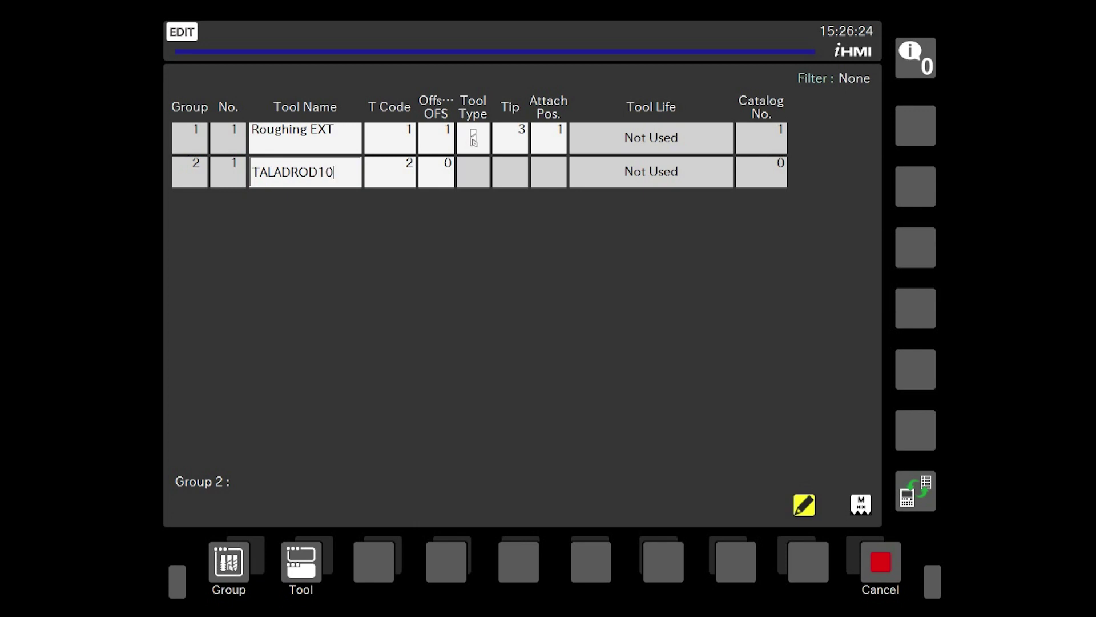
# Open the individual settings of TALADROD10 and set its tool compensation number to 2
pyautogui.click(590, 562)
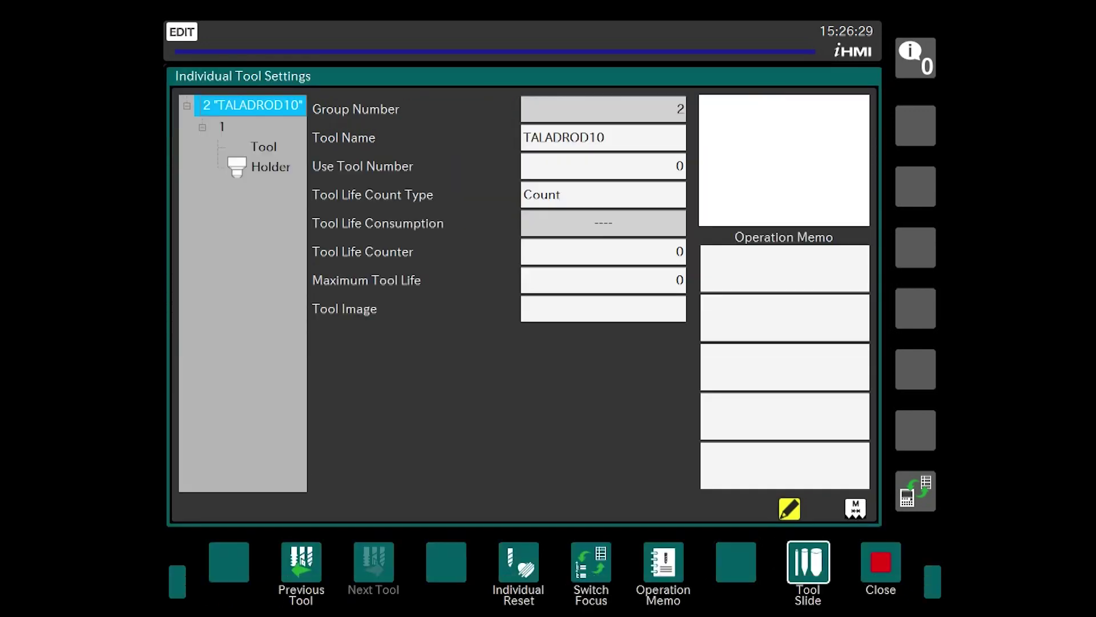
pyautogui.click(270, 167)
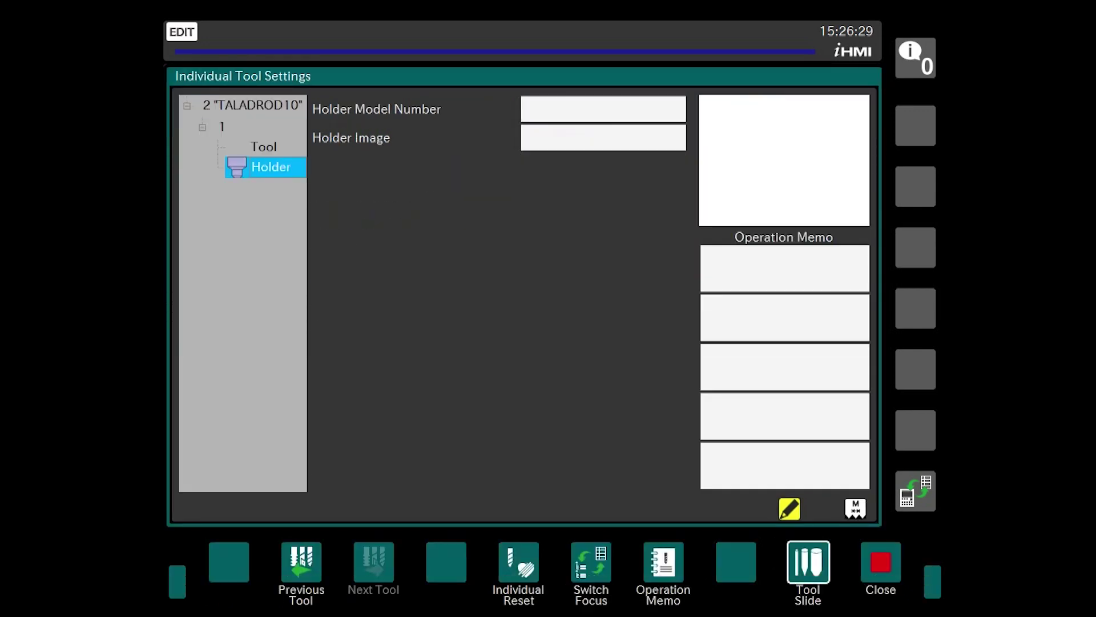
pyautogui.click(264, 146)
pyautogui.click(602, 138)
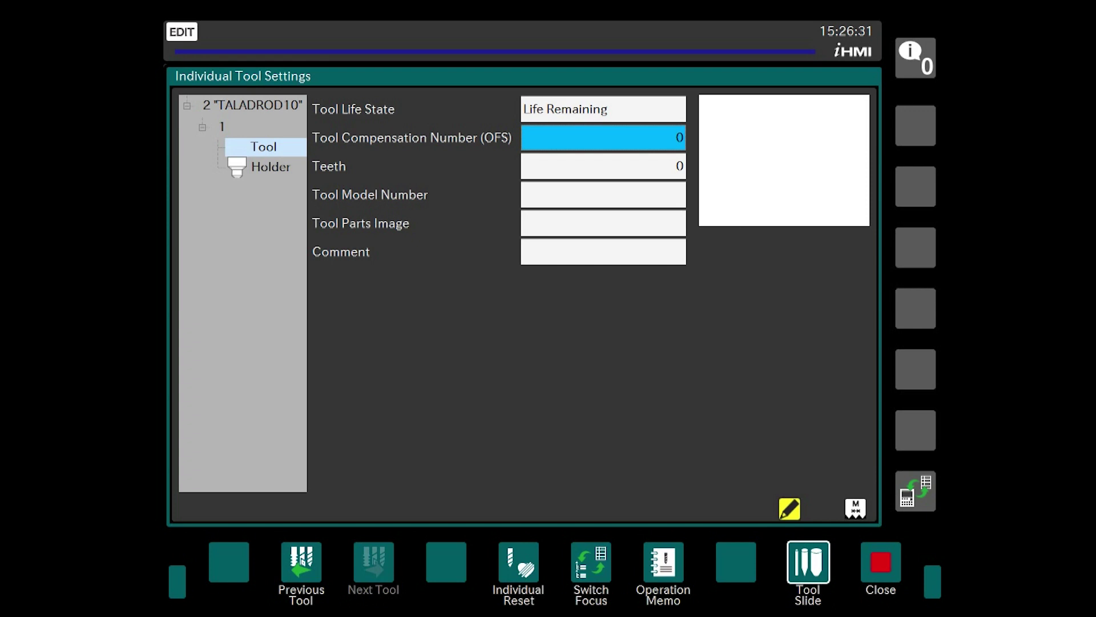
pyautogui.write('2')
pyautogui.press('Return')
# Examine the drill's axis geometry, wear, tool radius, tool type and attach position settings
pyautogui.press('Down')
pyautogui.press('Down')
pyautogui.press('Down')
pyautogui.press('Down')
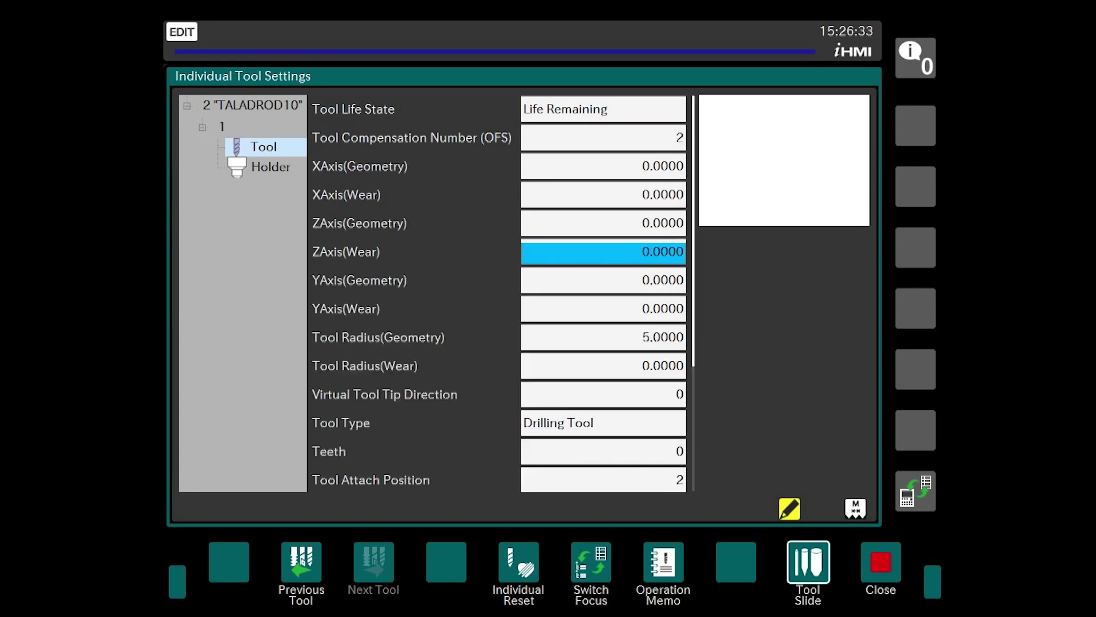
pyautogui.press('Down')
pyautogui.press('Down')
pyautogui.press('Down')
pyautogui.press('Down')
pyautogui.press('Down')
pyautogui.press('Down')
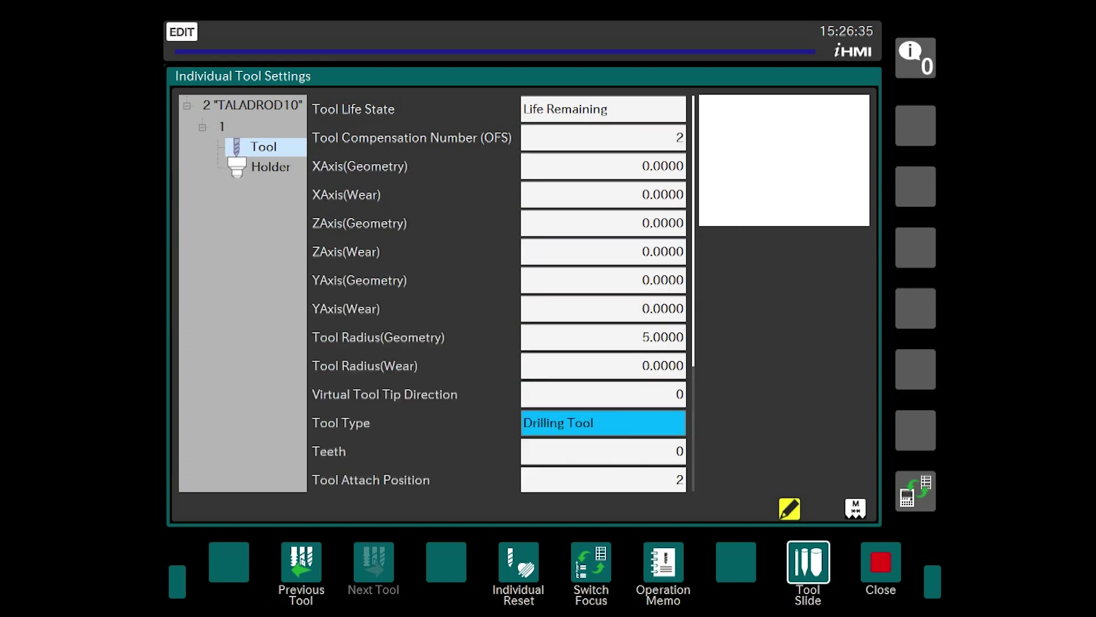
pyautogui.press('Down')
pyautogui.press('Down')
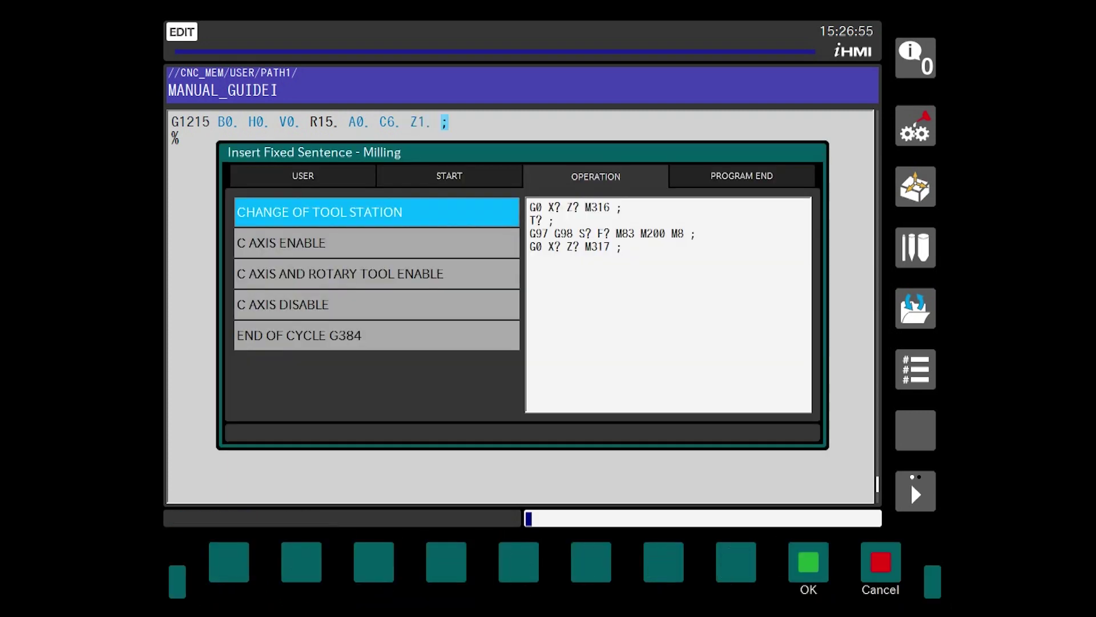
# Insert the milling CHANGE OF TOOL STATION fixed sentence after G1215 and set its M316 block to X300 Z300
pyautogui.press('Return')
pyautogui.press('Right')
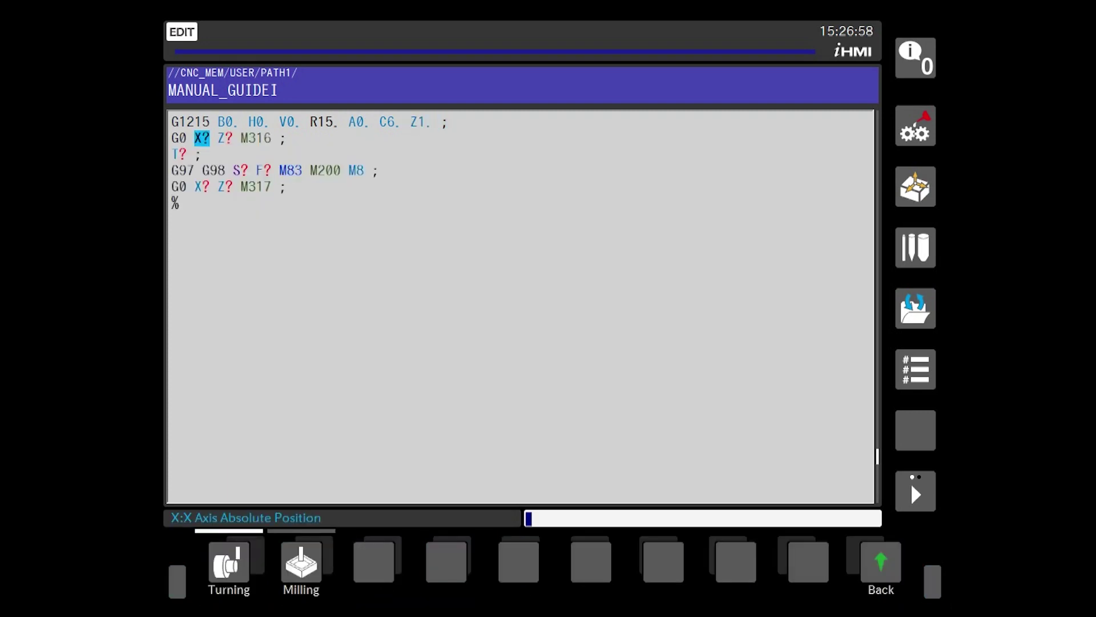
pyautogui.write('300')
pyautogui.press('Return')
pyautogui.press('Right')
pyautogui.write('300')
pyautogui.press('Return')
# Set the tool call to T0303, the spindle speed to S2000 and the feed rate to F200
pyautogui.press('Right')
pyautogui.press('Right')
pyautogui.press('Right')
pyautogui.write('0303')
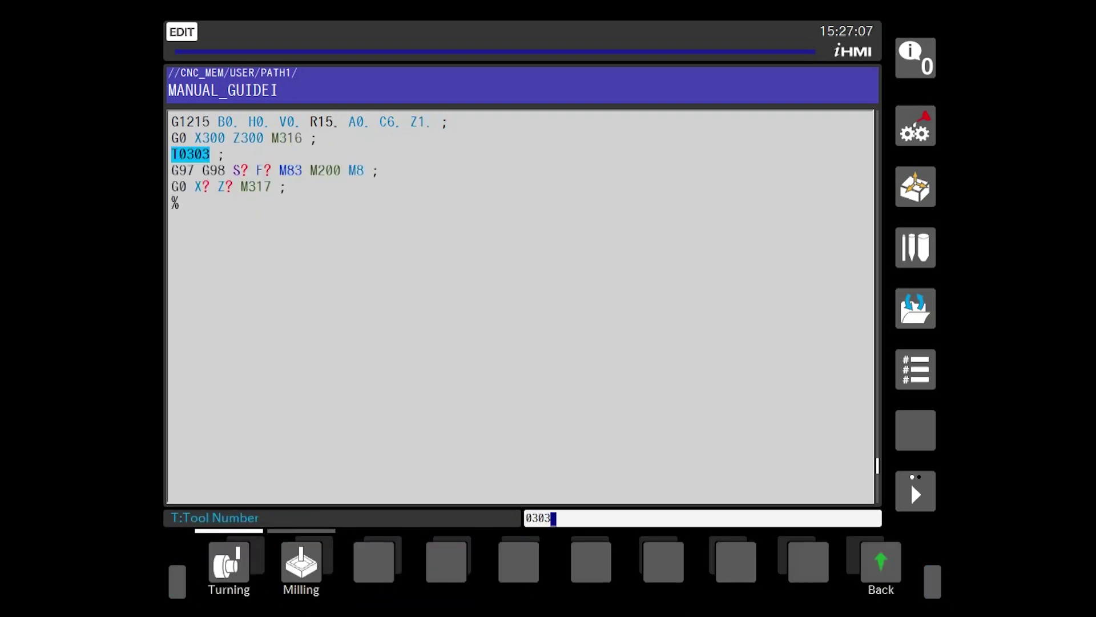
pyautogui.press('Return')
pyautogui.write('2000')
pyautogui.press('Return')
pyautogui.write('200')
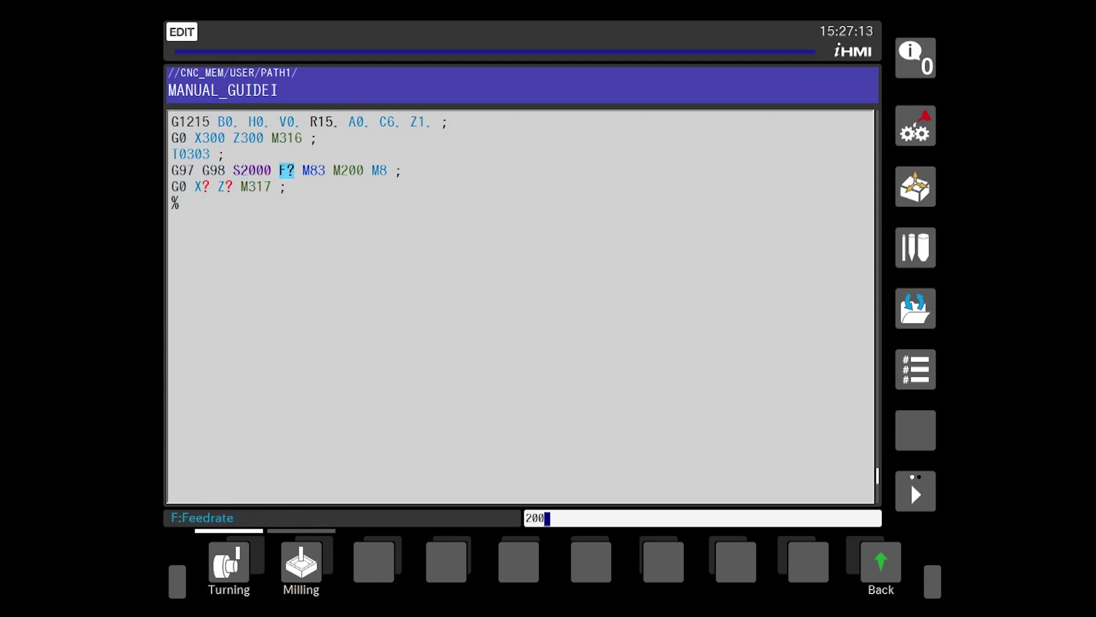
pyautogui.press('Return')
# Set the M317 approach block to X75 Z-40
pyautogui.write('75')
pyautogui.press('Return')
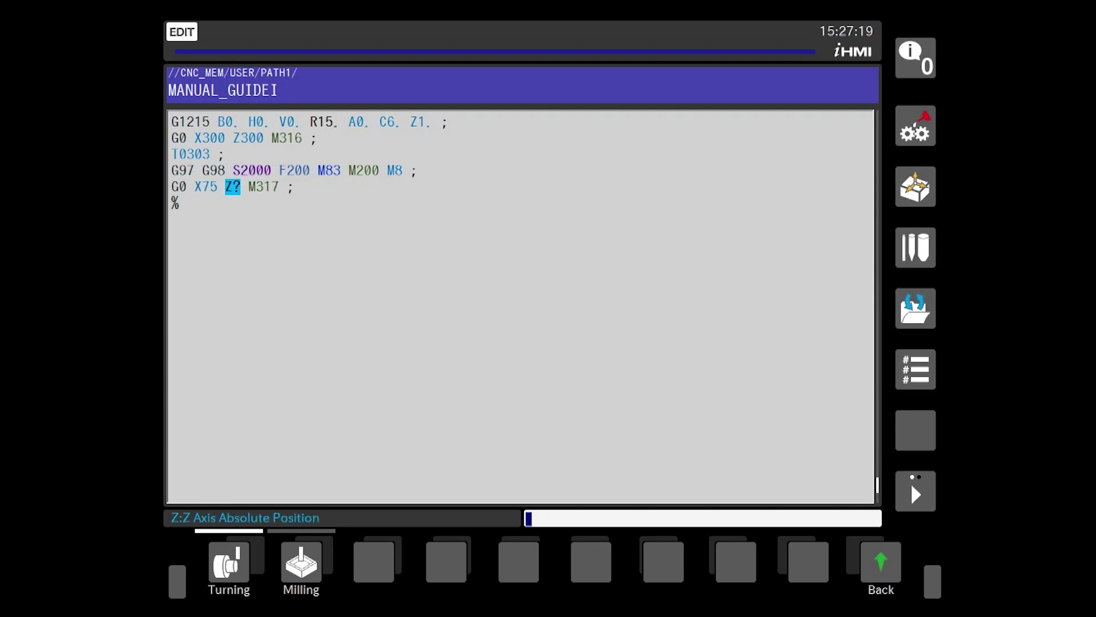
pyautogui.write('-40')
pyautogui.press('Return')
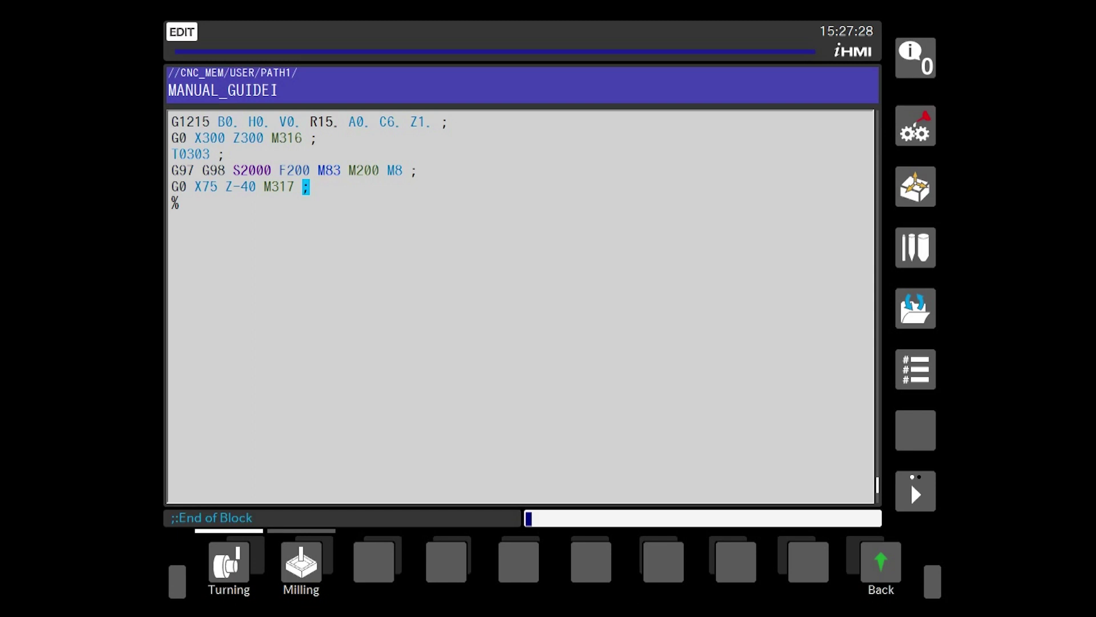
# Start a rough Pocketing milling cycle with bottom thickness 5 and side thickness 5
pyautogui.press('F2')
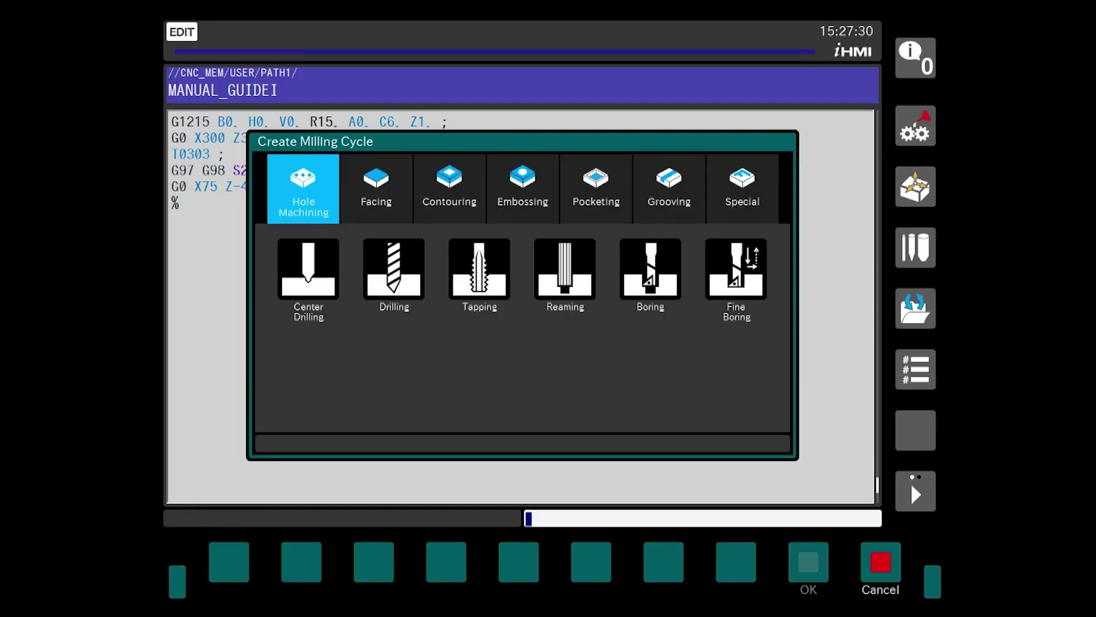
pyautogui.click(596, 189)
pyautogui.click(350, 283)
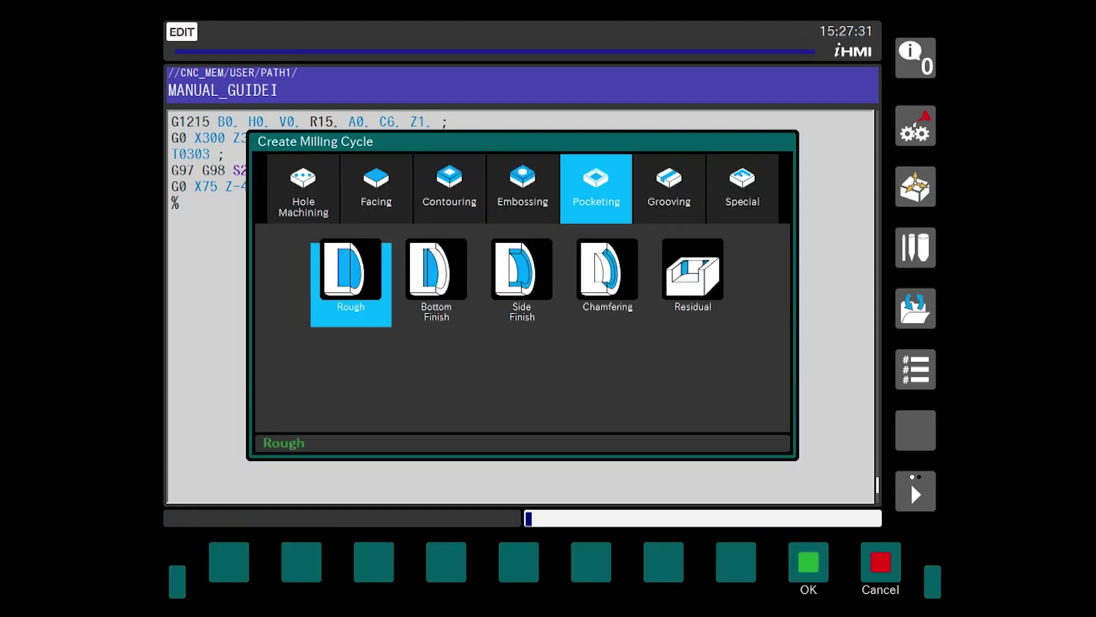
pyautogui.press('F9')
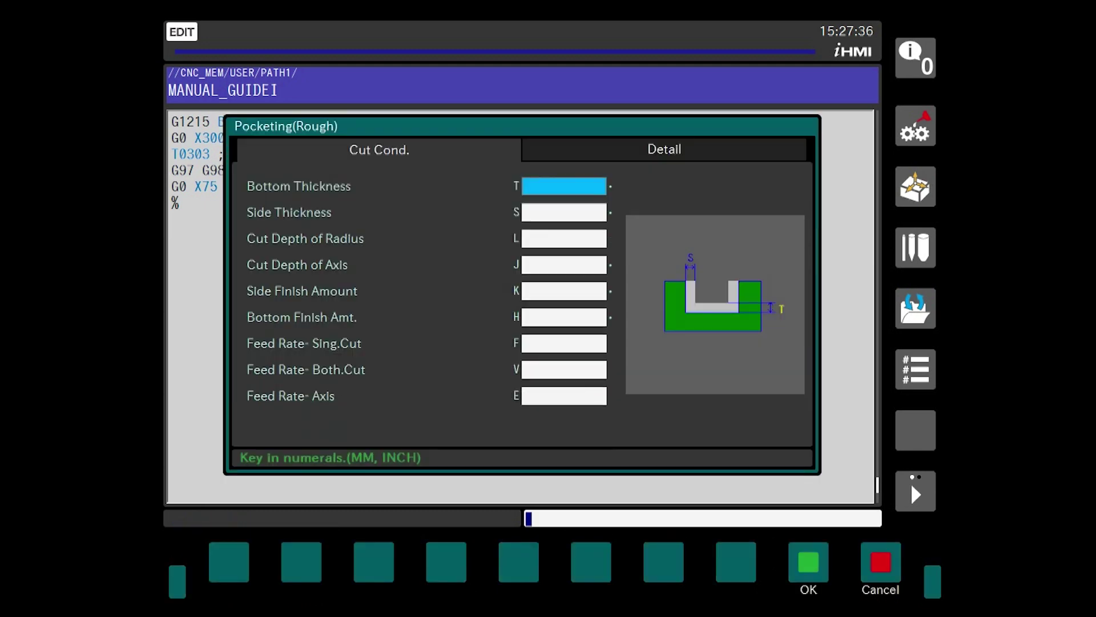
pyautogui.write('5')
pyautogui.press('Return')
pyautogui.write('5')
pyautogui.press('Return')
# Set the pocketing cut depth of radius to 6, cut depth of axis to 5, and both finish amounts to 0
pyautogui.write('6')
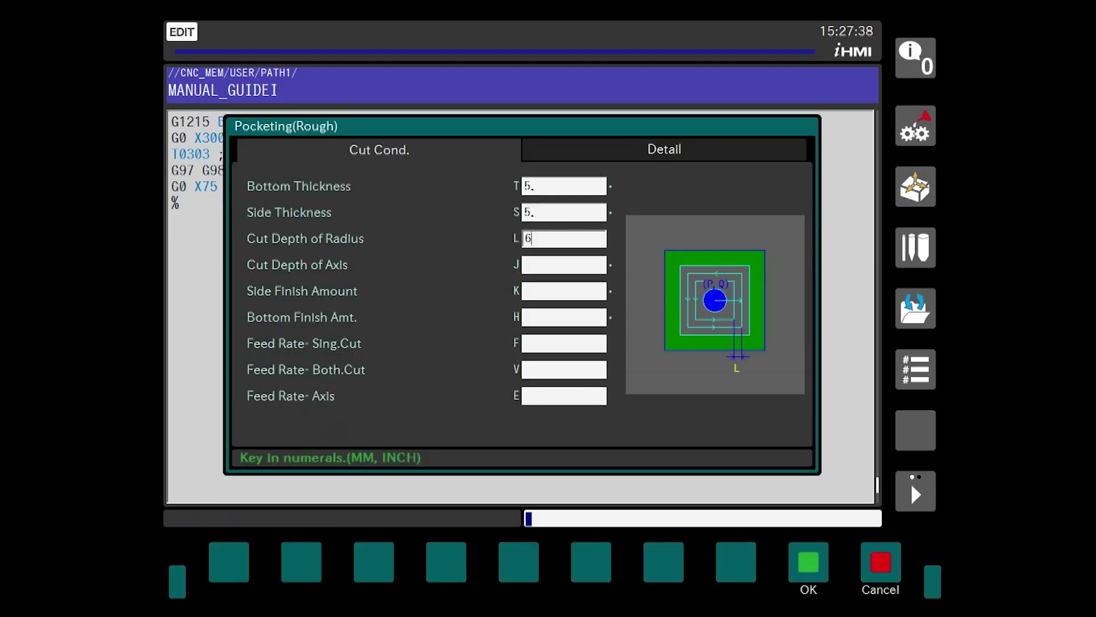
pyautogui.press('Return')
pyautogui.write('5')
pyautogui.press('Return')
pyautogui.write('0')
pyautogui.press('Return')
pyautogui.write('0')
pyautogui.press('Return')
# Set the pocketing single-cut, both-cut and axis feed rates to 200
pyautogui.write('200')
pyautogui.press('Return')
pyautogui.write('200')
pyautogui.press('Return')
# Set the clearance of radius to 1, keep Up Cut and 2-axes approach motion, and insert the pocketing cycle
pyautogui.press('Right')
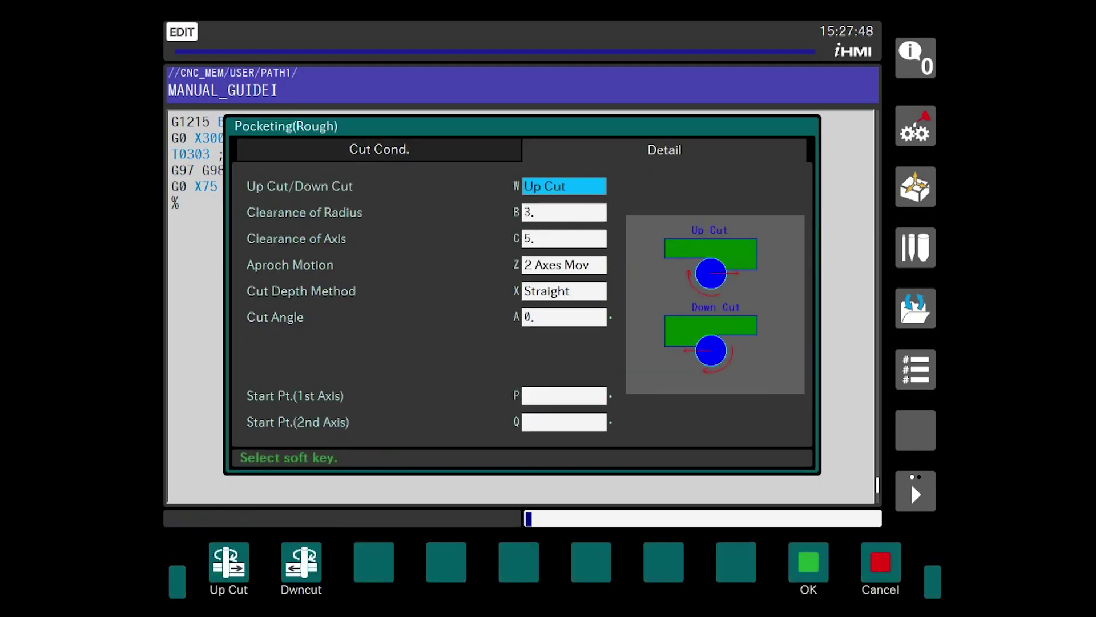
pyautogui.press('Return')
pyautogui.write('1')
pyautogui.press('Return')
pyautogui.press('Return')
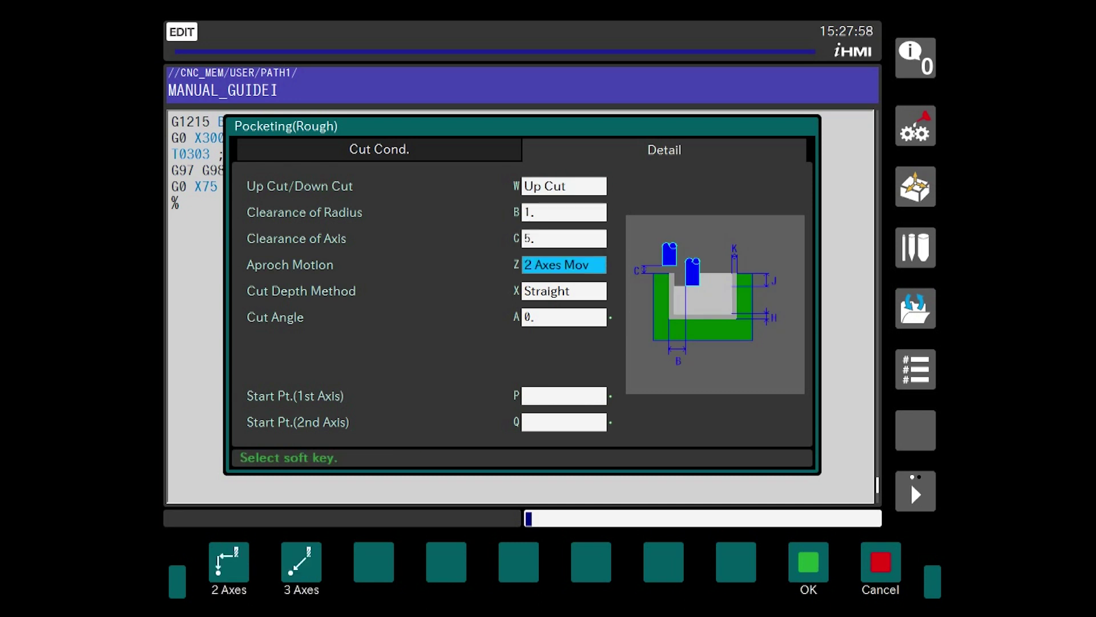
pyautogui.press('Return')
pyautogui.press('F9')
# Start a concave YZ-Track figure with base position X 35 and depth -5
pyautogui.press('F2')
pyautogui.press('Down')
pyautogui.press('Right')
pyautogui.press('Right')
pyautogui.press('Return')
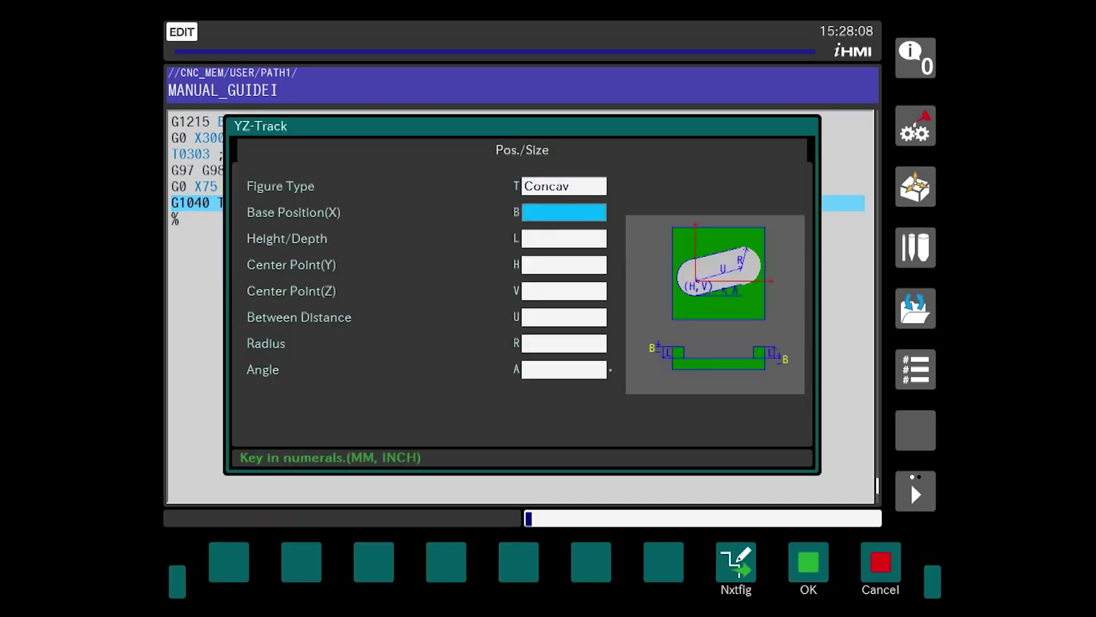
pyautogui.write('35')
pyautogui.press('Return')
pyautogui.write('-5')
pyautogui.press('Return')
# Set the track's center to Y0 Z-40, between distance 10, radius 5 and angle -90, and insert the figure into the program
pyautogui.write('0')
pyautogui.press('Return')
pyautogui.write('-40')
pyautogui.press('Return')
pyautogui.write('10')
pyautogui.press('Return')
pyautogui.write('5')
pyautogui.press('Return')
pyautogui.write('-90')
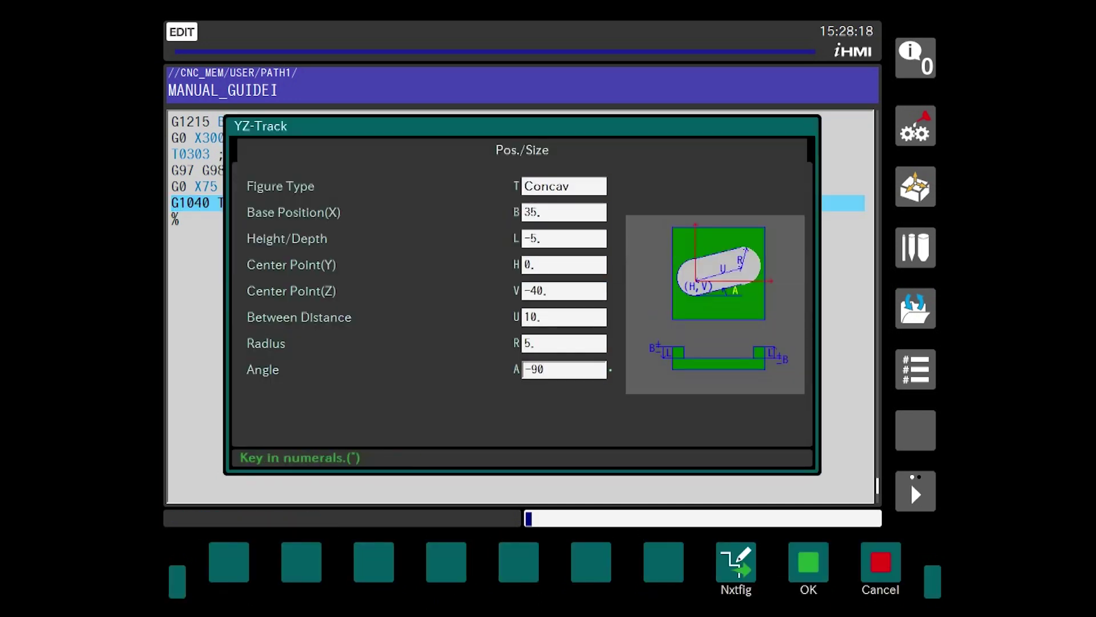
pyautogui.press('F9')
pyautogui.press('F9')
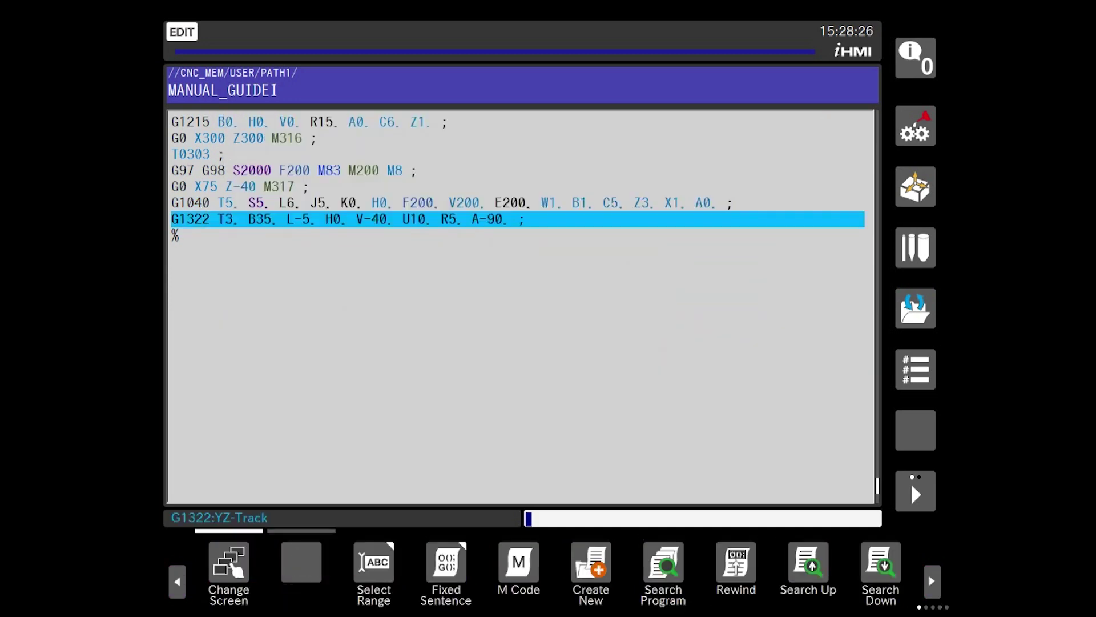
# Insert the milling C AXIS DISABLE fixed sentence after the YZ-Track block
pyautogui.press('F4')
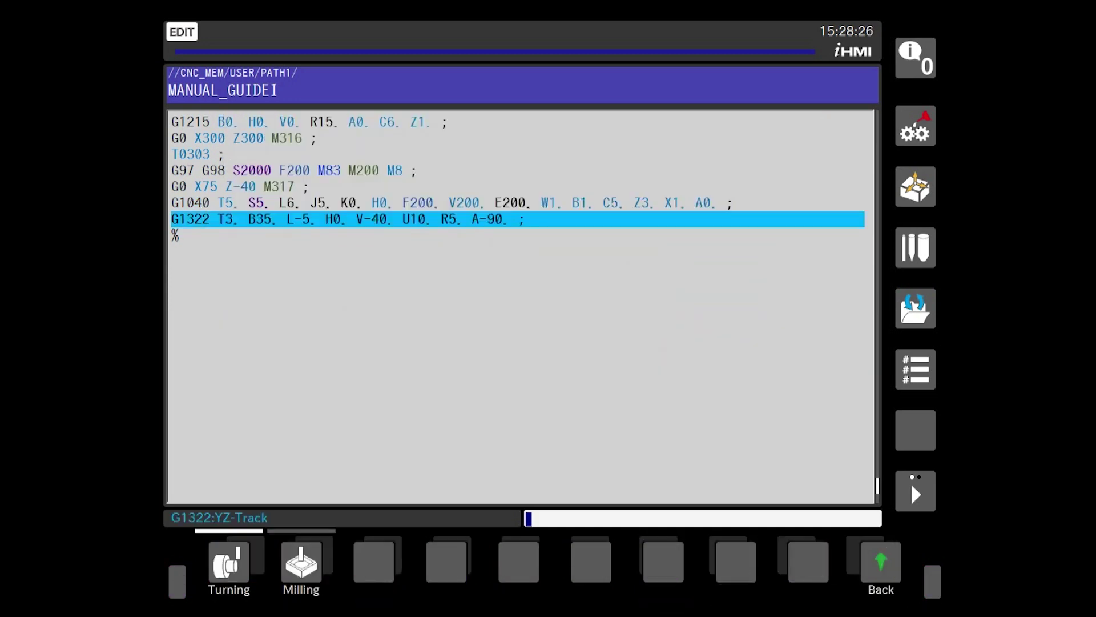
pyautogui.press('F2')
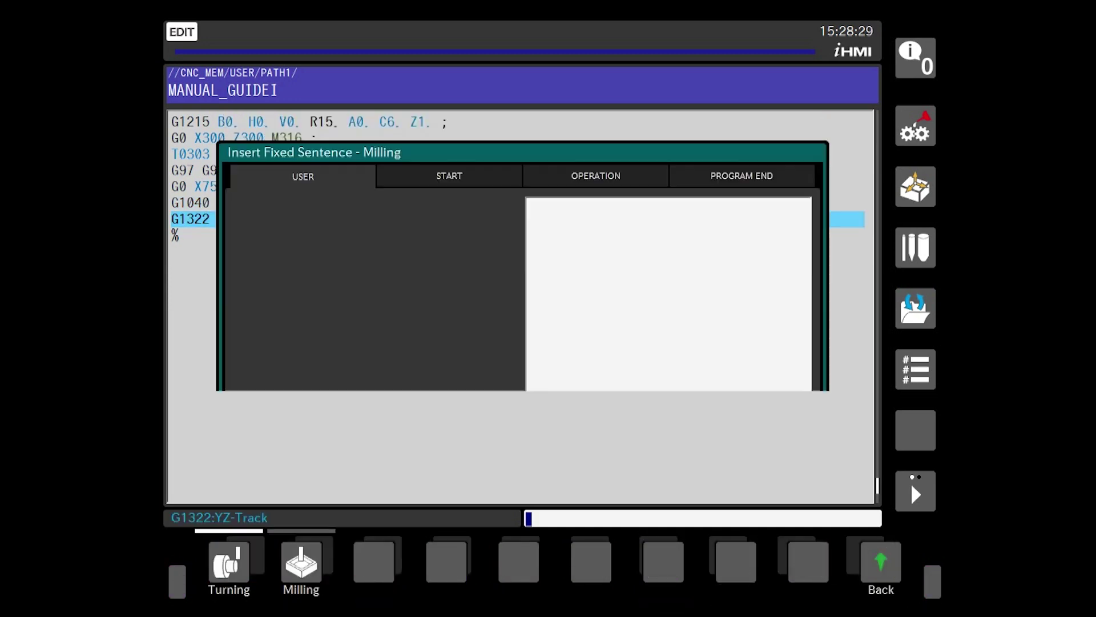
pyautogui.click(376, 305)
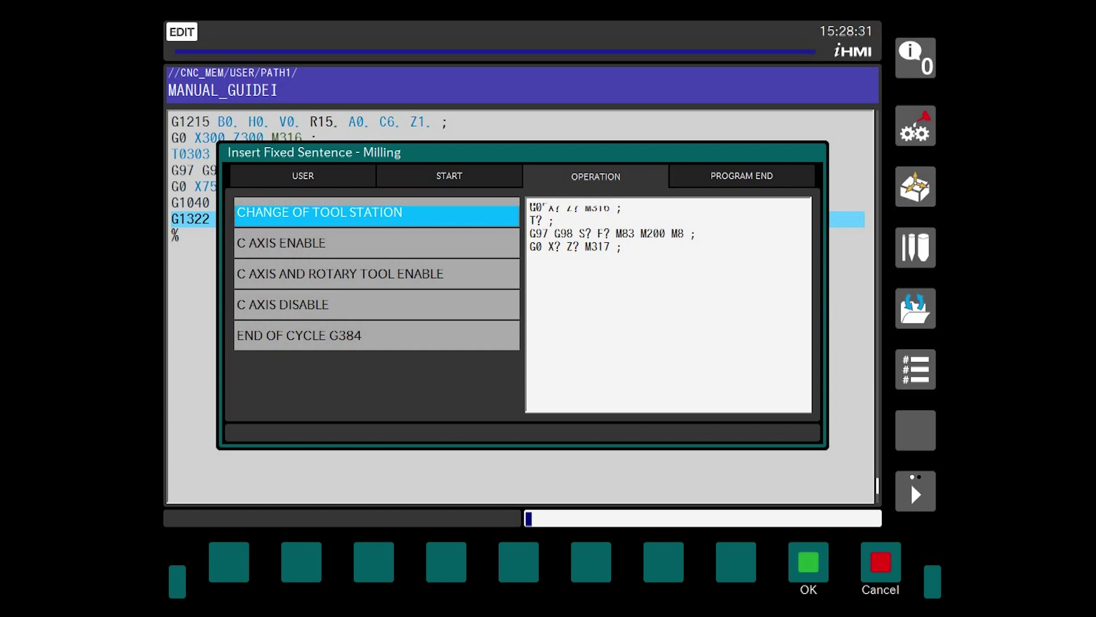
pyautogui.press('F9')
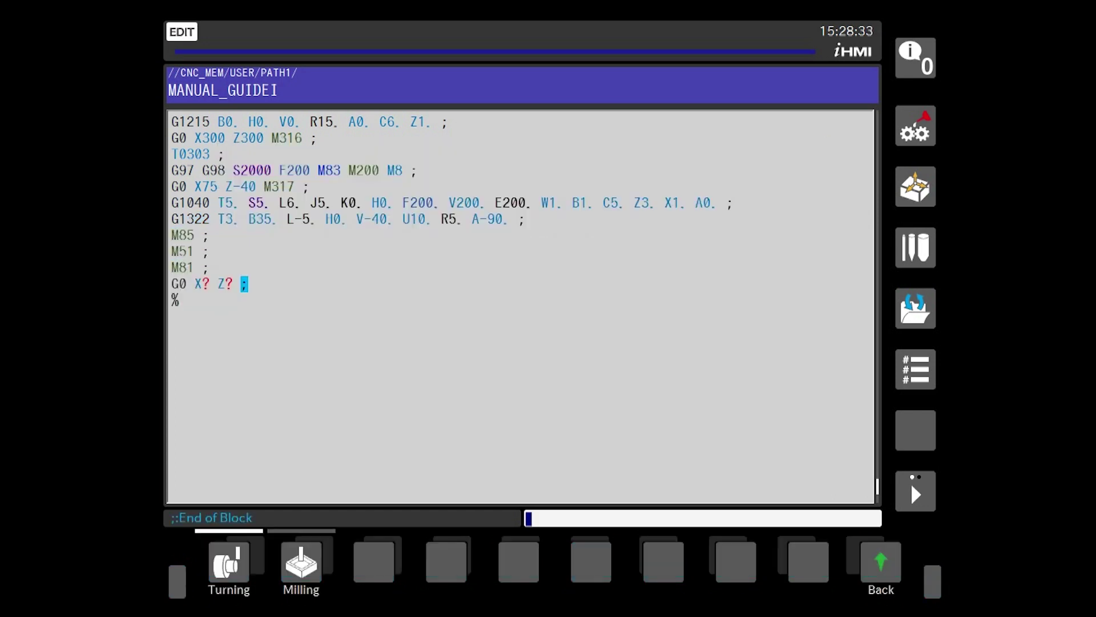
# Set the final G0 retract block to X300 Z300
pyautogui.click(202, 284)
pyautogui.write('300')
pyautogui.press('Return')
pyautogui.press('Right')
pyautogui.write('300')
pyautogui.press('Return')
pyautogui.press('Right')
# Insert the milling PROGRAM END fixed sentence with M30 at the end of the program
pyautogui.press('F2')
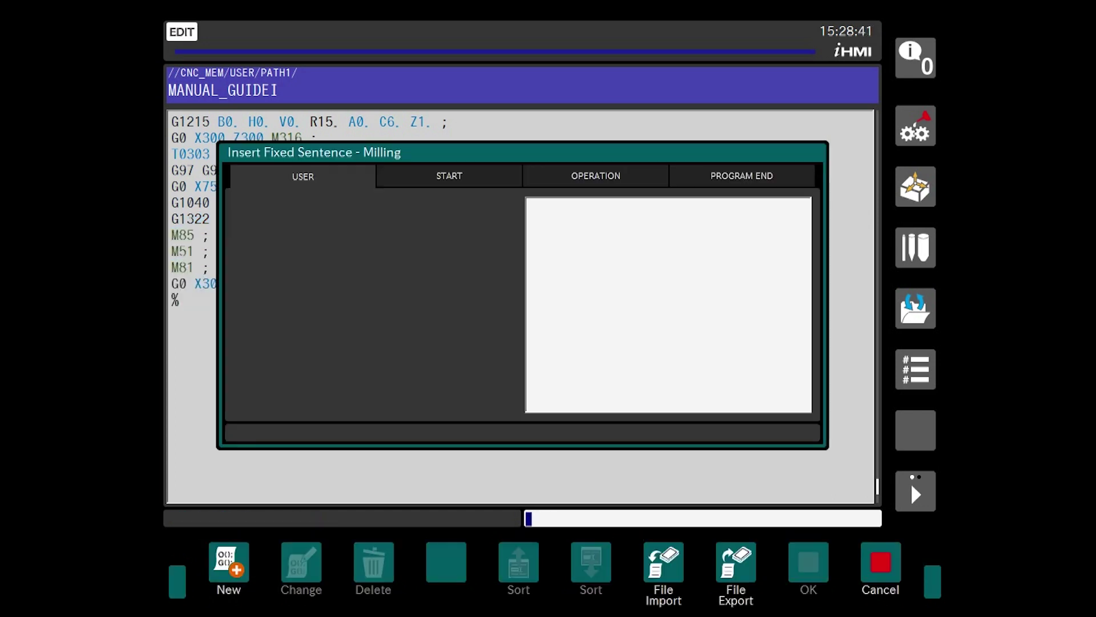
pyautogui.press('Right')
pyautogui.press('Right')
pyautogui.press('Right')
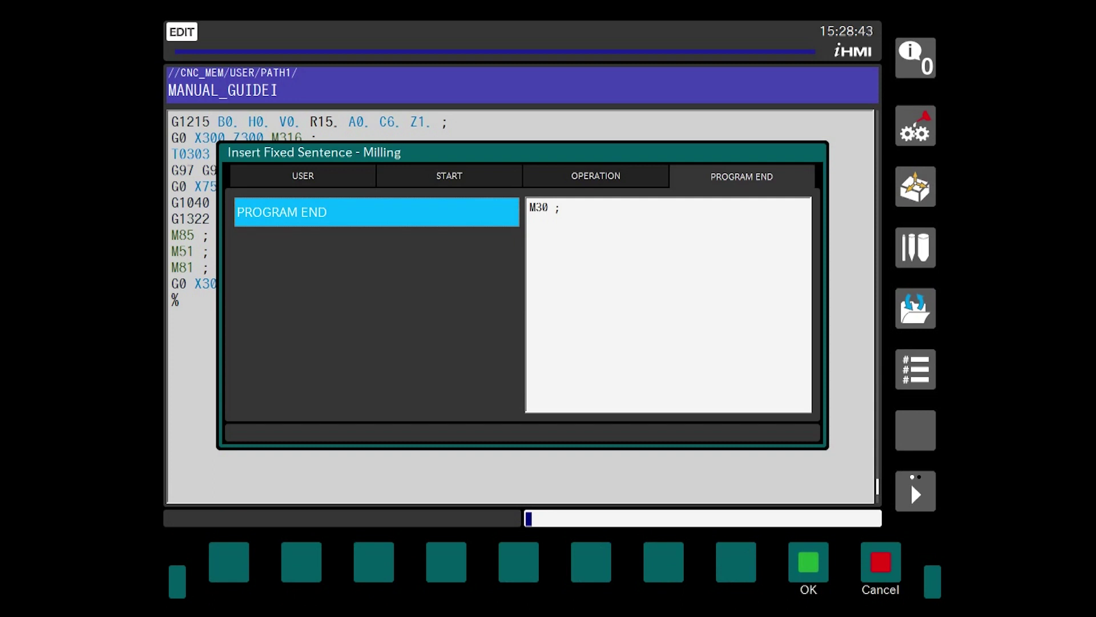
pyautogui.press('F9')
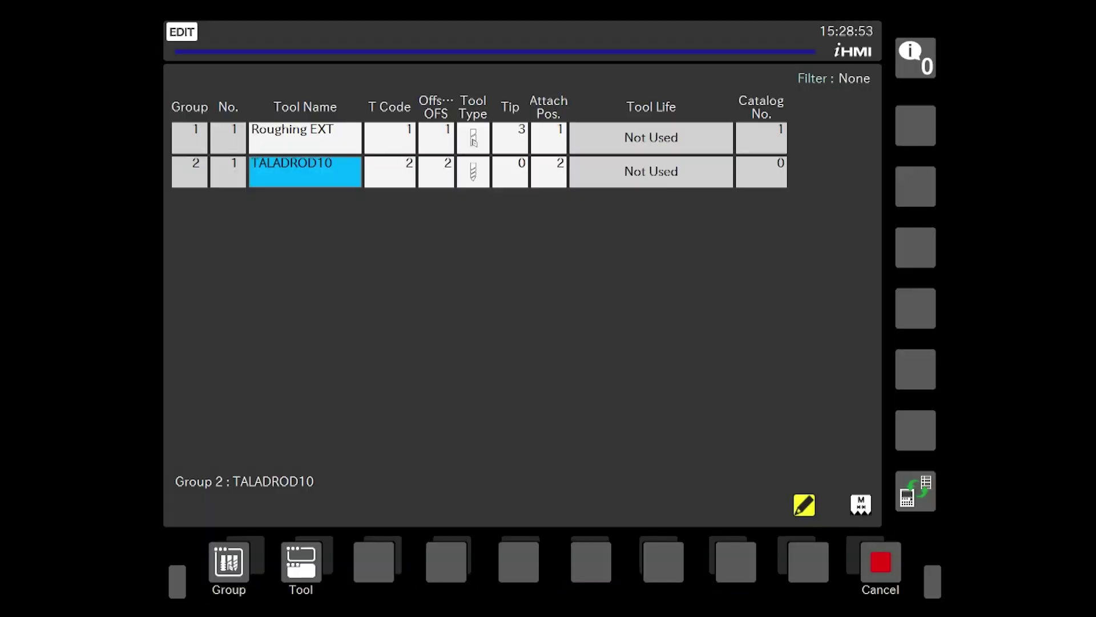
# Add tool group 3 with tool number 3 and name the tool FRESAD6RADIAL
pyautogui.press('F1')
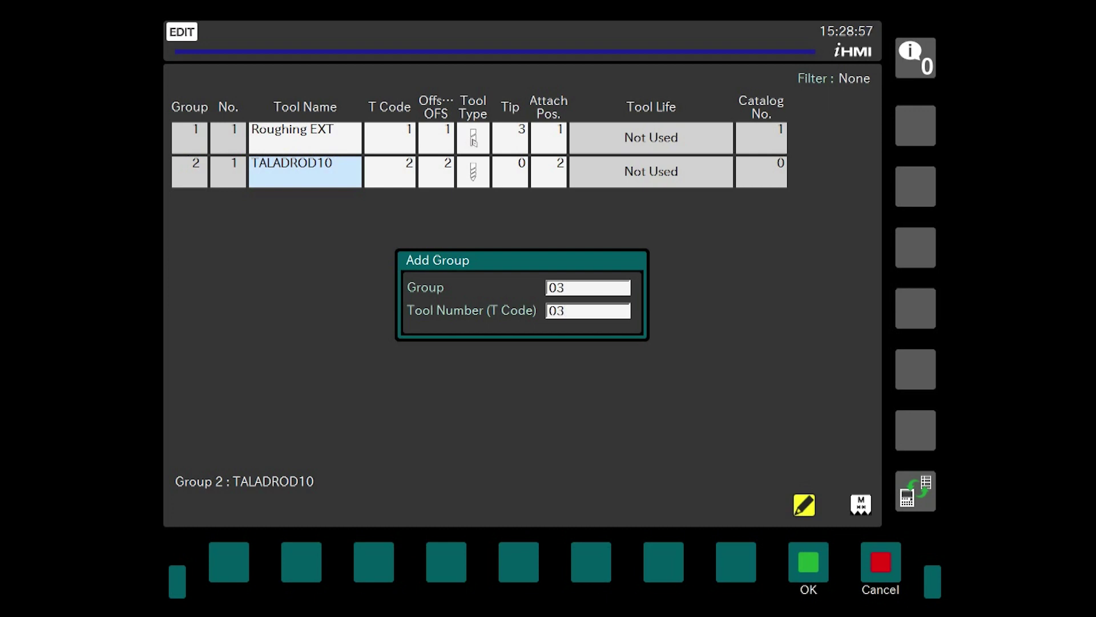
pyautogui.press('F9')
pyautogui.write('FRESA')
pyautogui.write('D6')
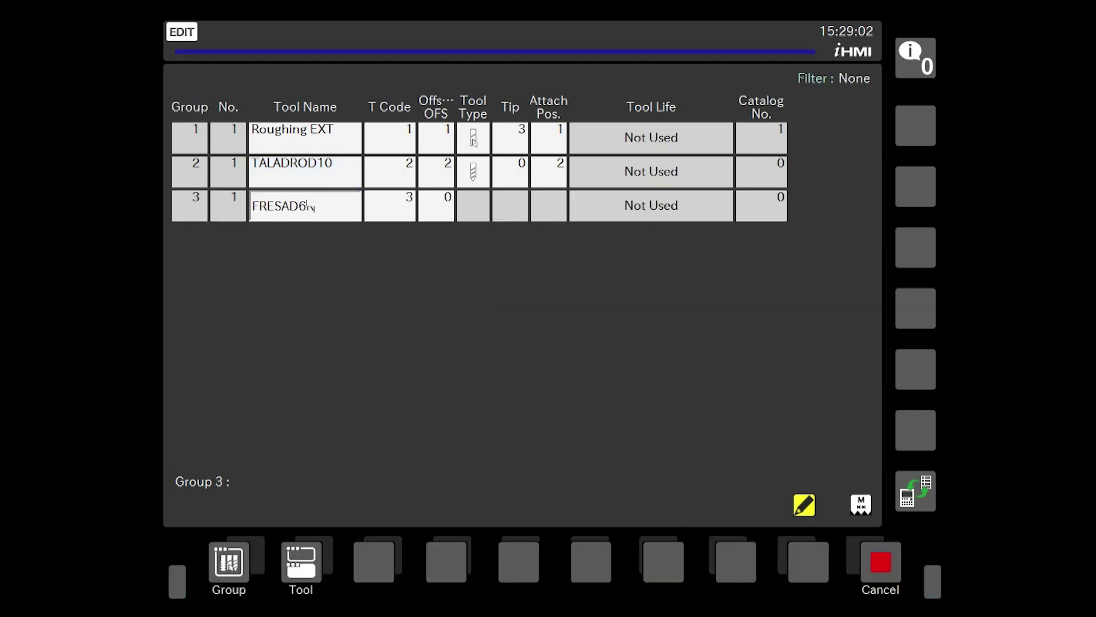
pyautogui.write('RADIAL')
pyautogui.press('Return')
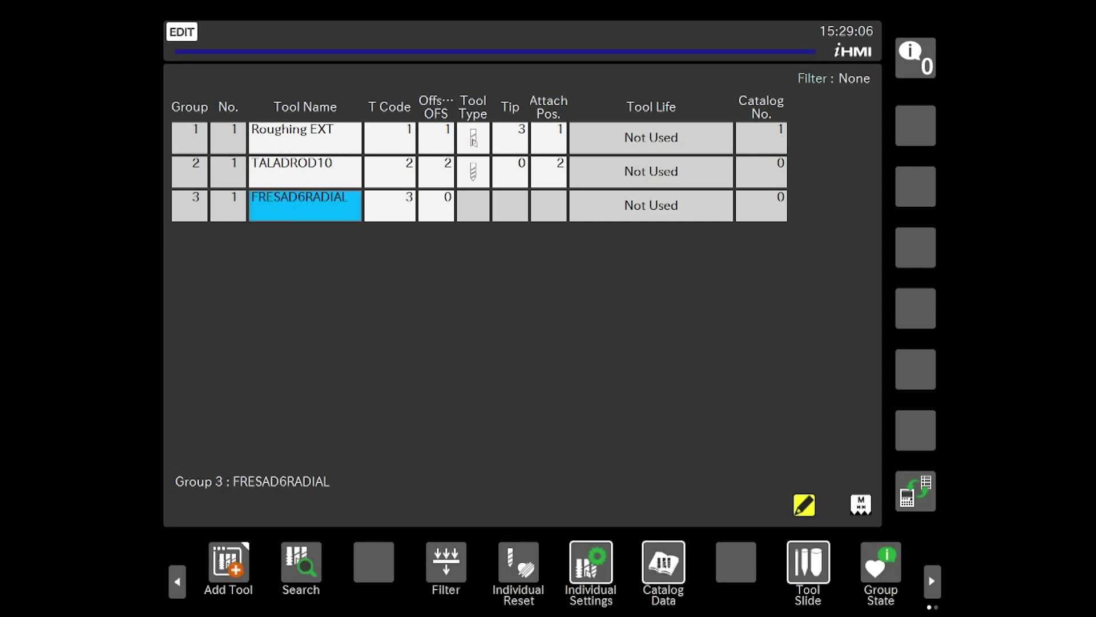
# Set the tool compensation number of FRESAD6RADIAL to 3 in its individual tool settings
pyautogui.press('F6')
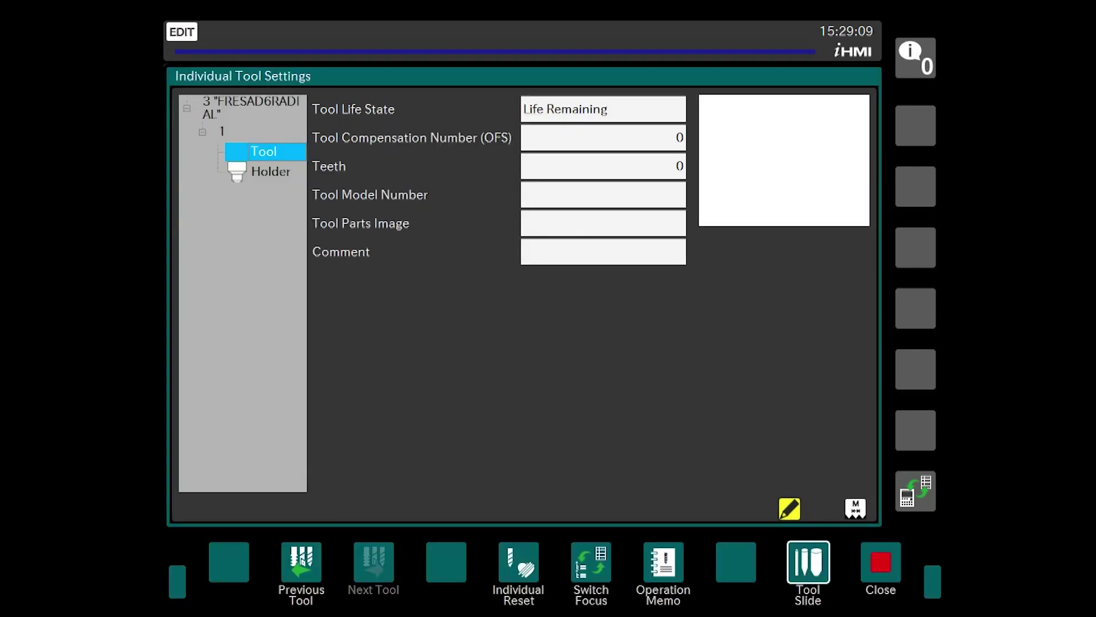
pyautogui.click(603, 138)
pyautogui.write('3')
pyautogui.press('Return')
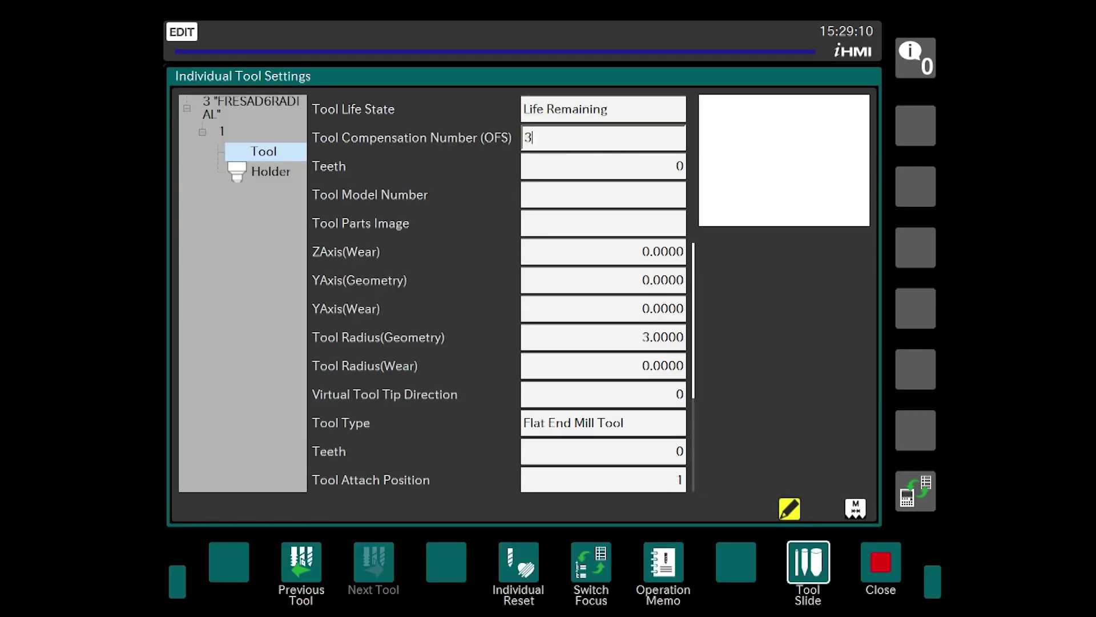
# Review the radial mill's geometry offsets, tool radius, tool type and attach position, and close its individual settings
pyautogui.press('Down')
pyautogui.press('Down')
pyautogui.press('Down')
pyautogui.press('Down')
pyautogui.press('Down')
pyautogui.press('Down')
pyautogui.press('Down')
pyautogui.press('Down')
pyautogui.press('Down')
pyautogui.press('Down')
pyautogui.press('Down')
pyautogui.press('Down')
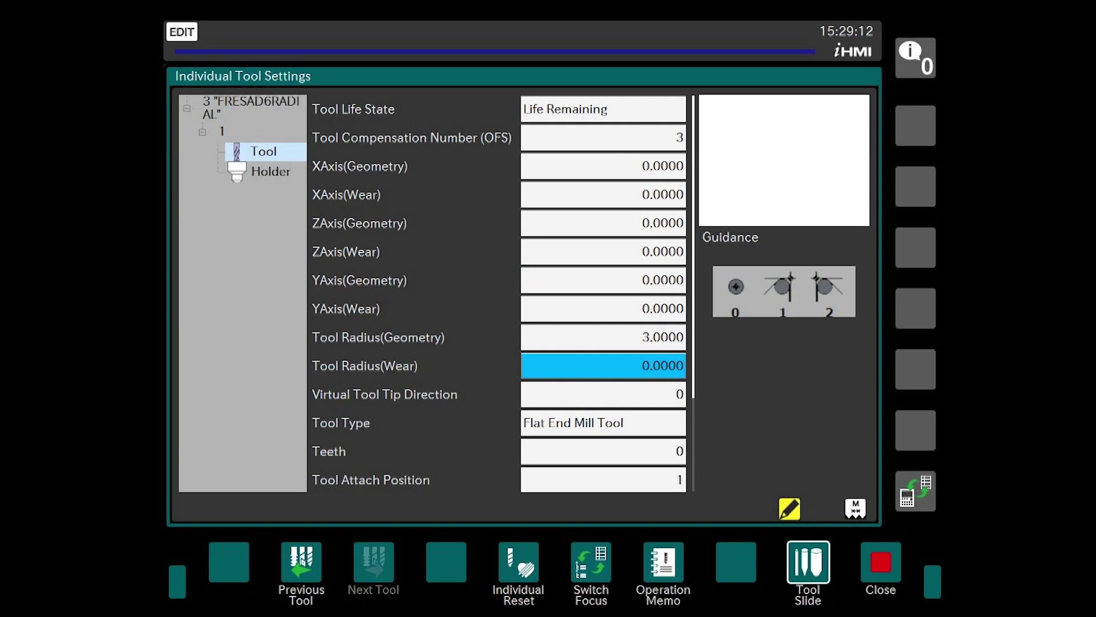
pyautogui.press('Down')
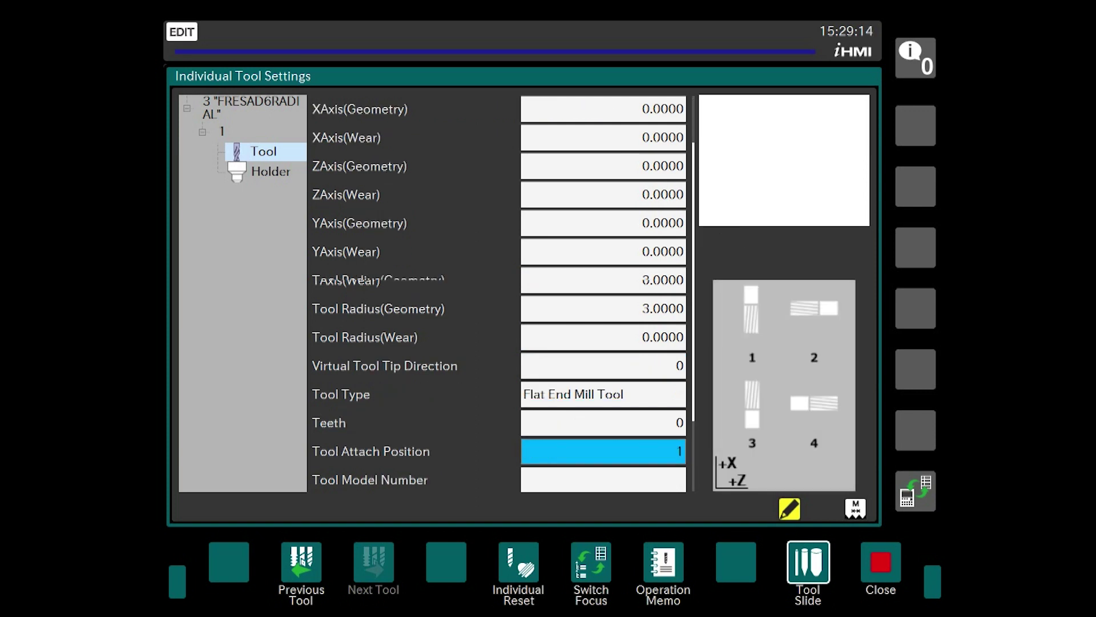
pyautogui.press('F10')
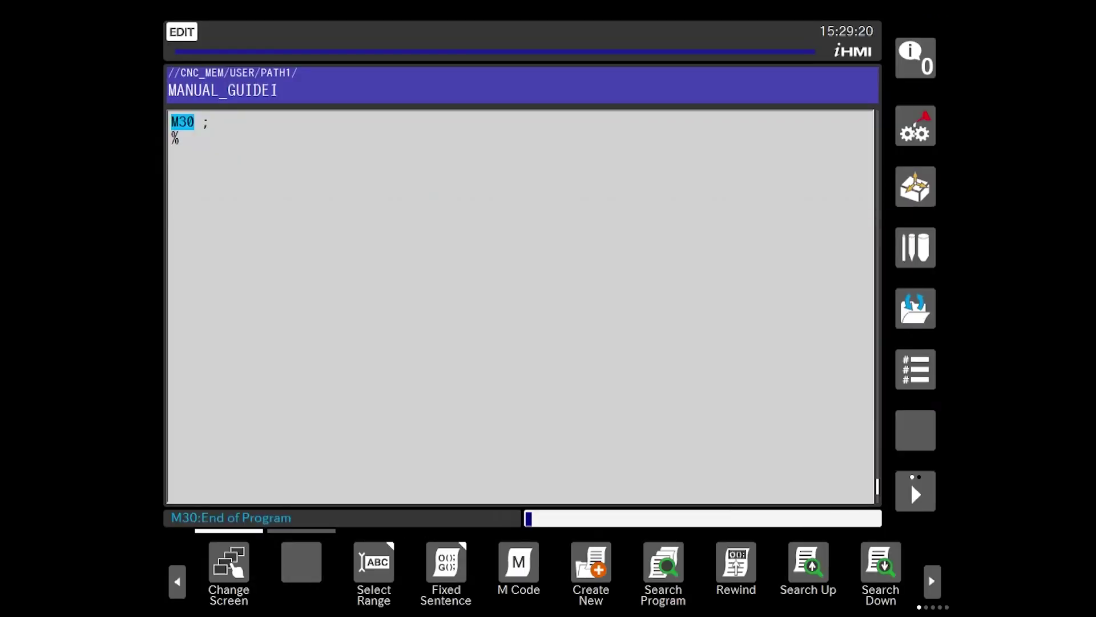
# Switch to the animated machining simulation, rewind the MANUAL_GUIDEI program to its beginning and start the simulation
pyautogui.click(228, 562)
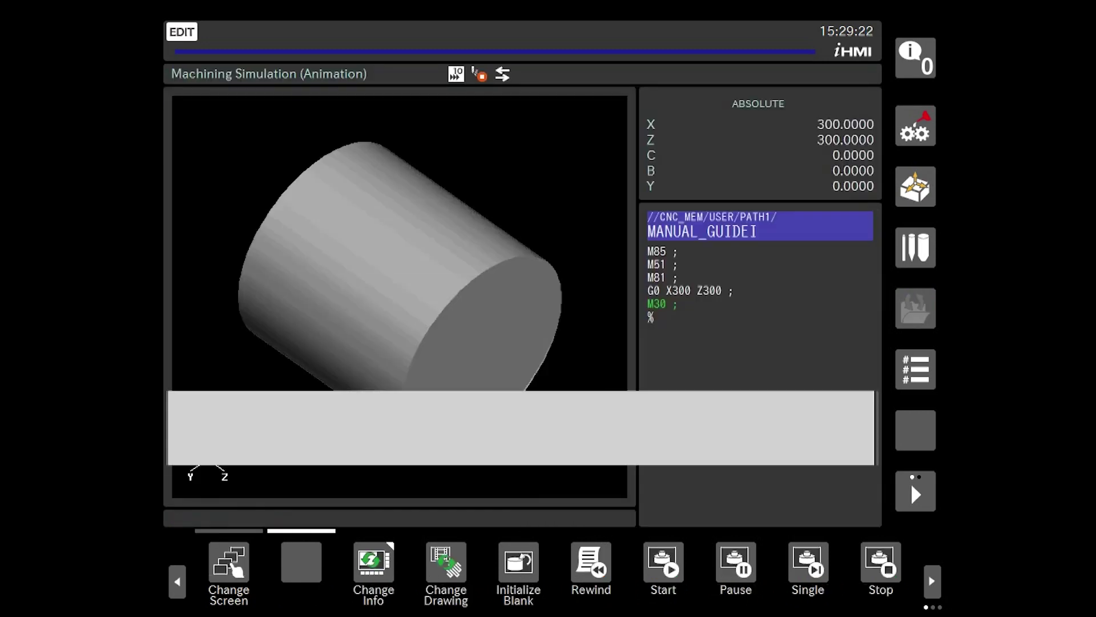
pyautogui.click(591, 562)
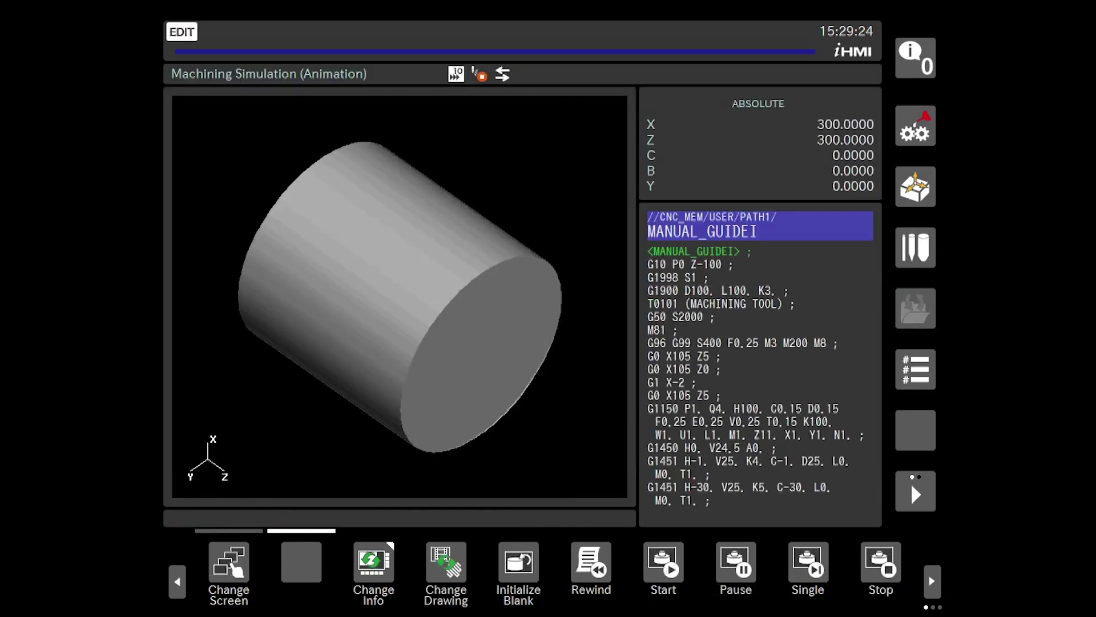
pyautogui.click(663, 563)
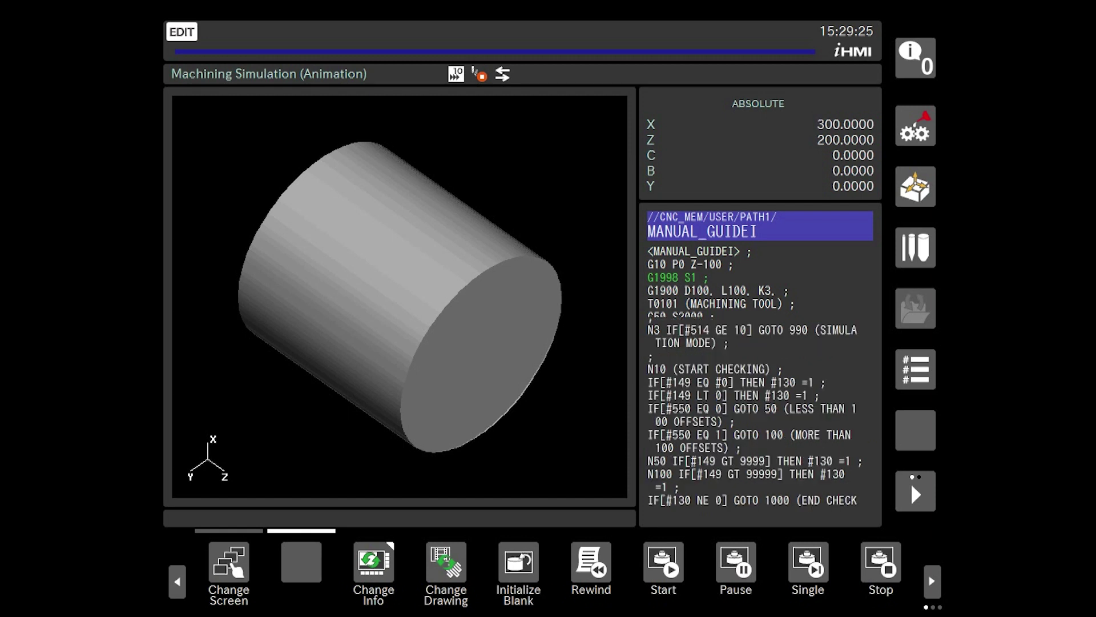